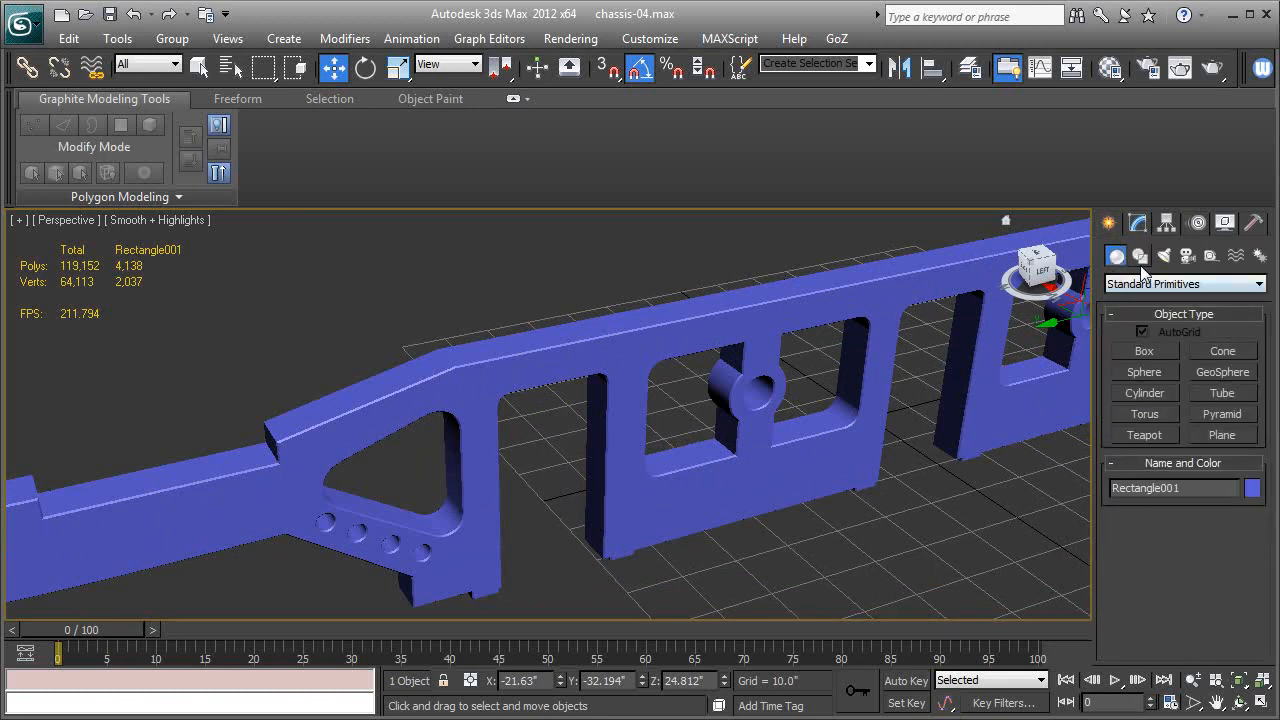
# Create a flat box with AutoGrid on the chassis rail's top face, about 29.9" long, 5.1" wide and 0.8" high, with edged faces shown.
pyautogui.click(1144, 351)
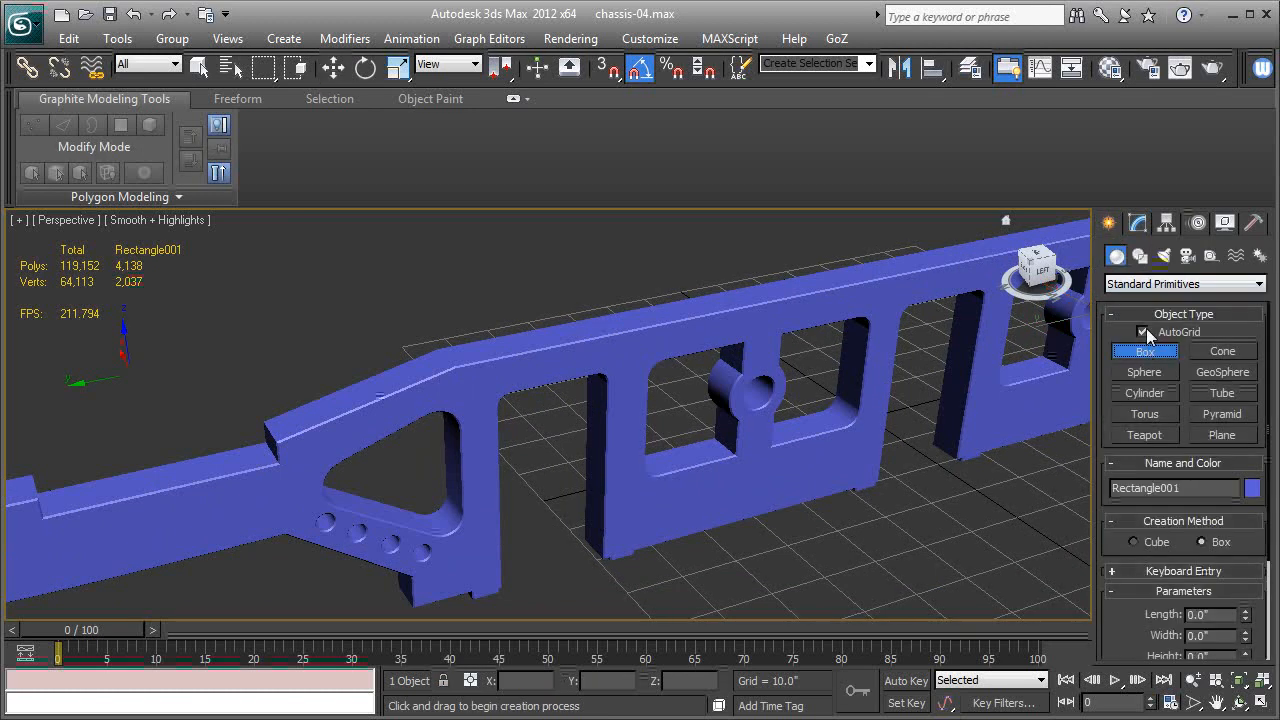
pyautogui.keyDown('alt'); pyautogui.moveTo(844, 422); pyautogui.dragTo(490, 448, button='middle'); pyautogui.keyUp('alt')
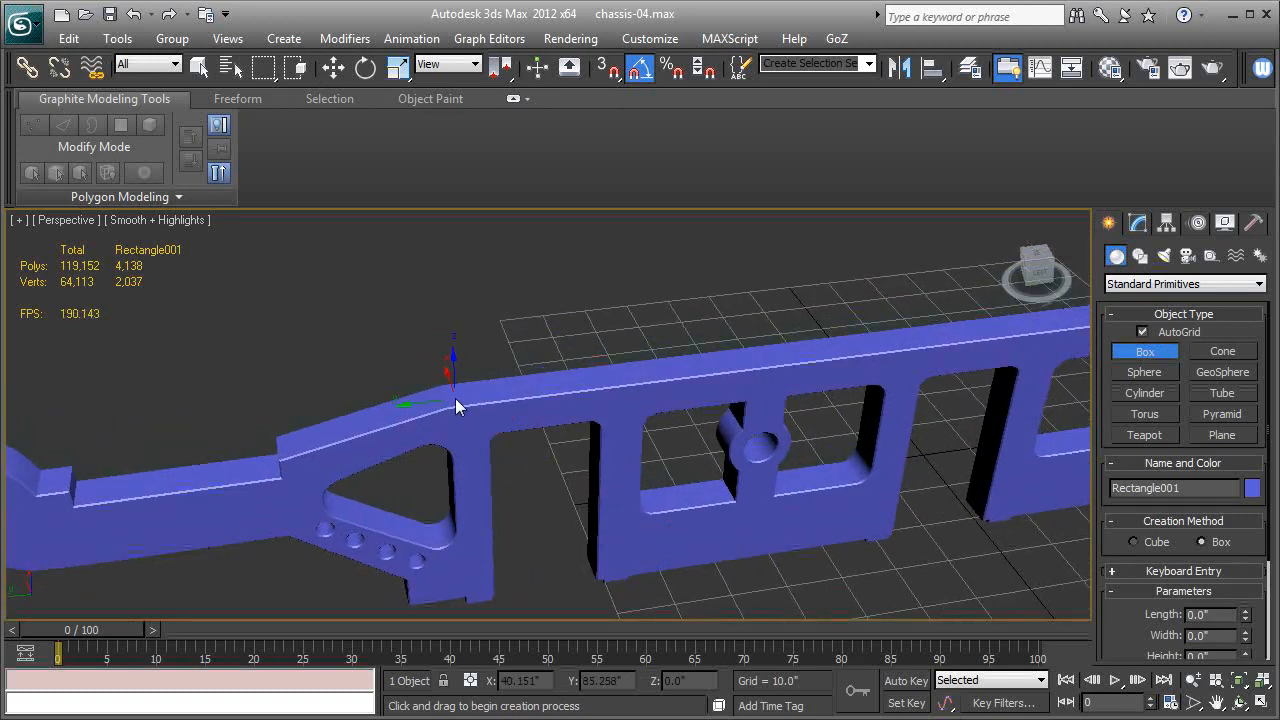
pyautogui.scroll(4, 459, 415)
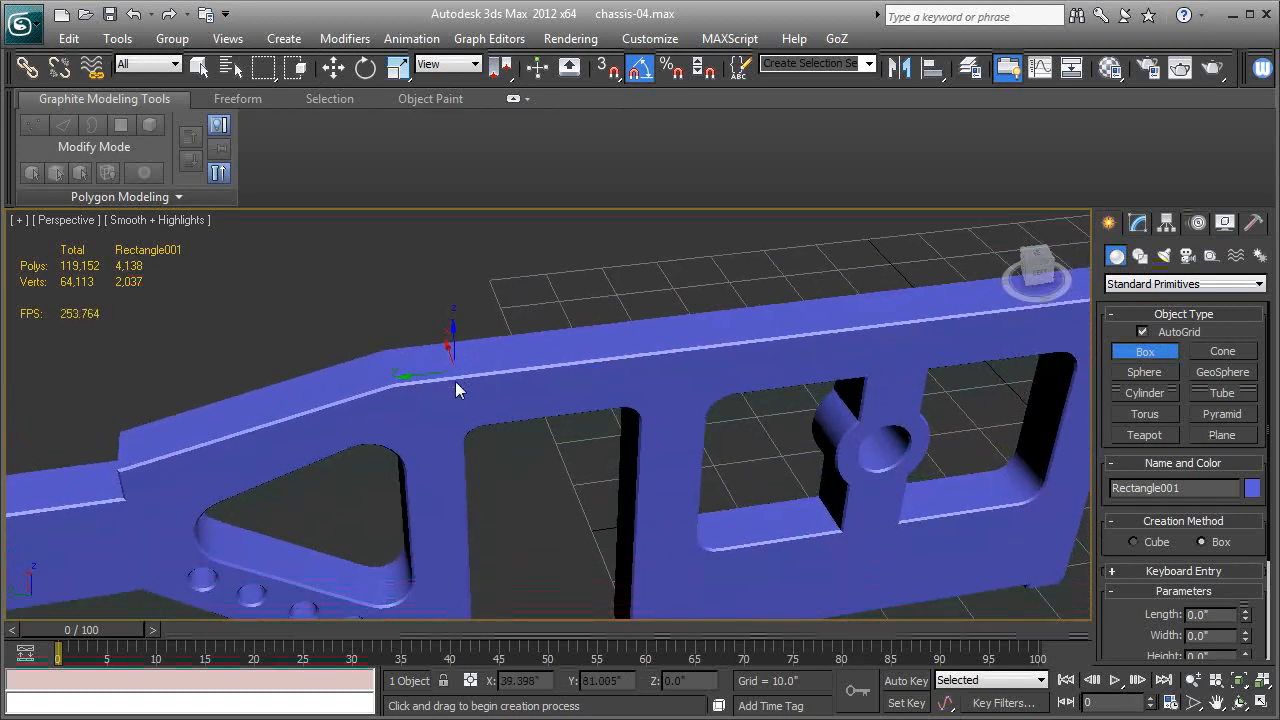
pyautogui.moveTo(405, 384); pyautogui.dragTo(704, 319)
pyautogui.press('F4')
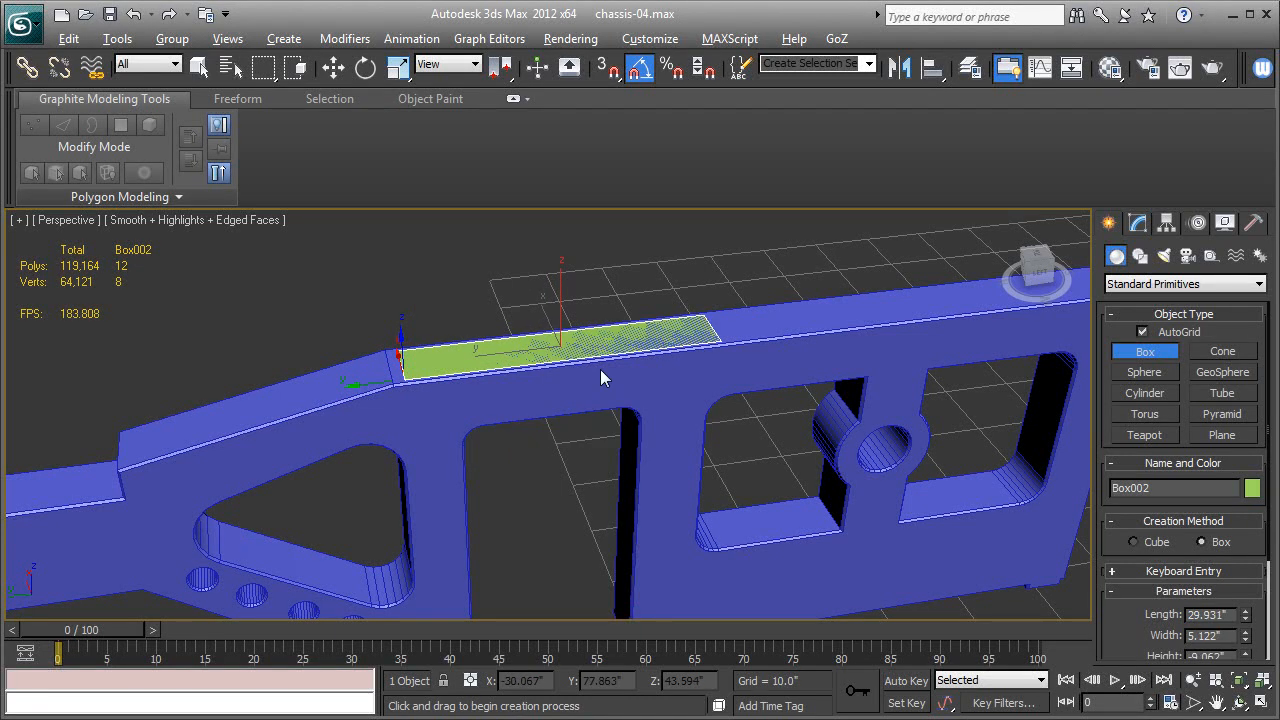
pyautogui.click(611, 305)
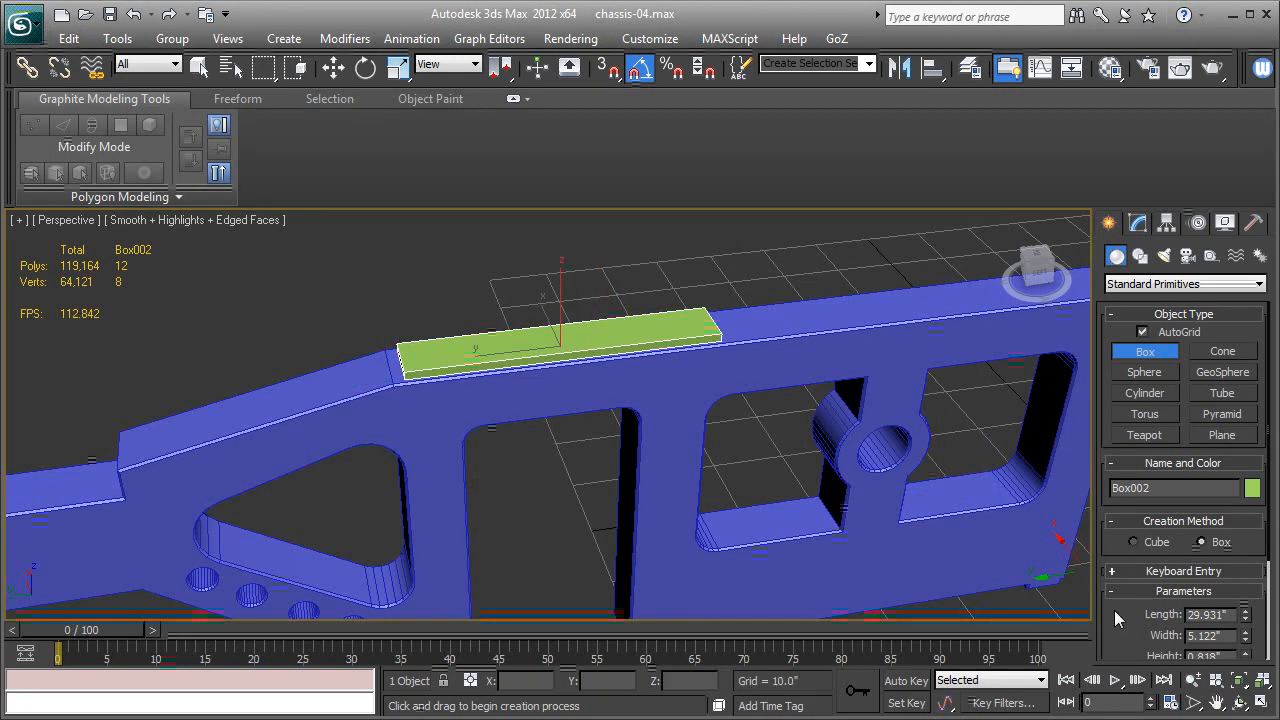
# Set the new box's segments to 6 along the length, 3 along the width and 2 along the height.
pyautogui.scroll(-3, 1120, 600)
pyautogui.scroll(1, 1129, 537)
pyautogui.scroll(-2, 1129, 537)
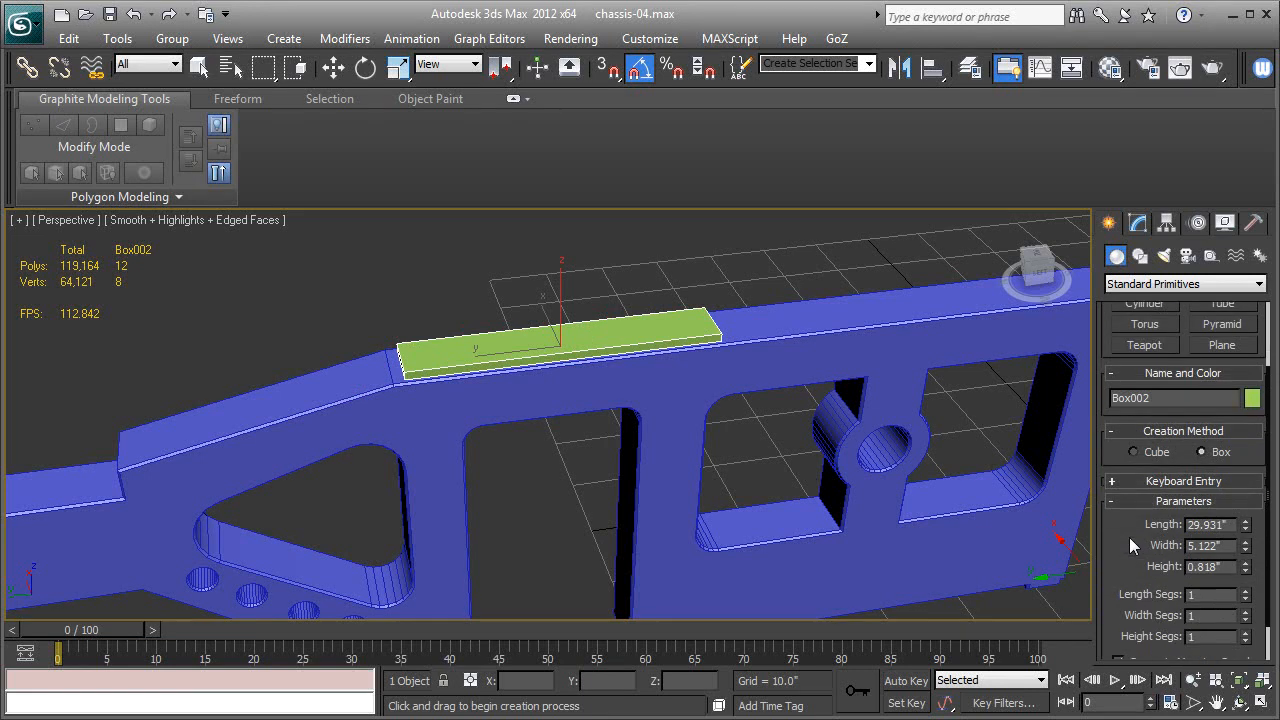
pyautogui.click(1246, 591)
pyautogui.click(1246, 591)
pyautogui.click(1246, 591)
pyautogui.click(1246, 612)
pyautogui.click(1246, 612)
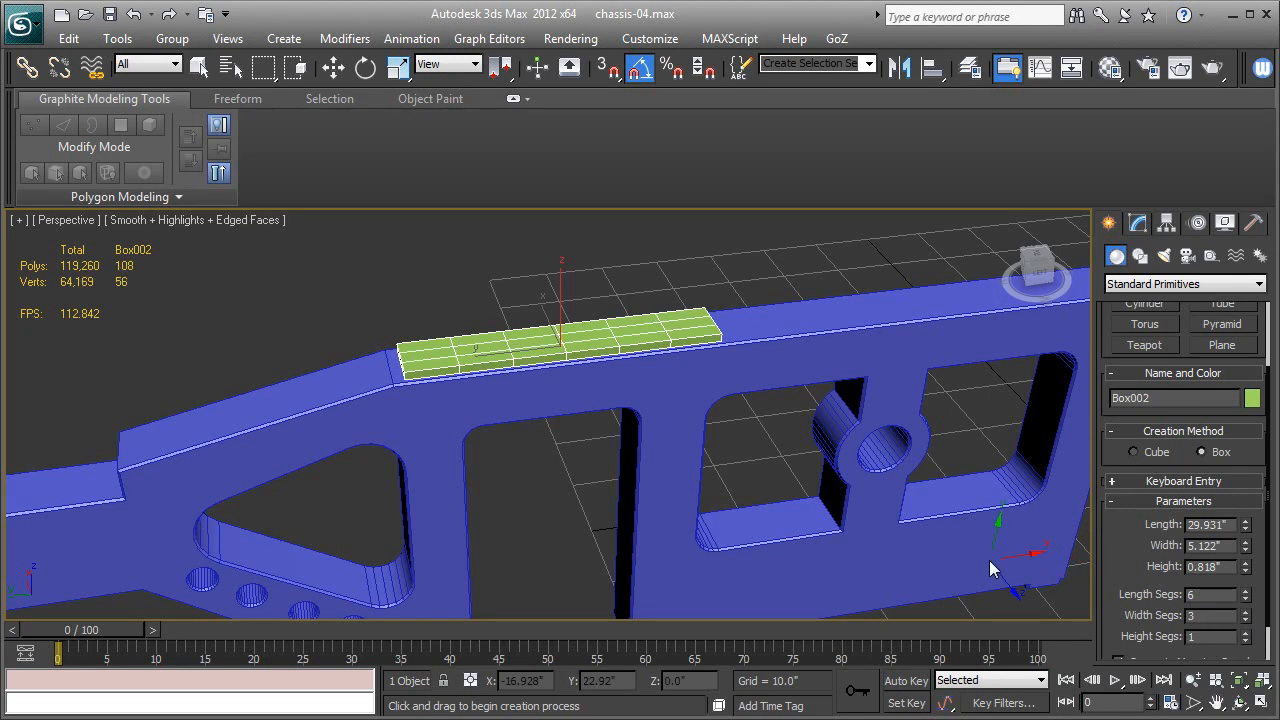
pyautogui.click(1246, 632)
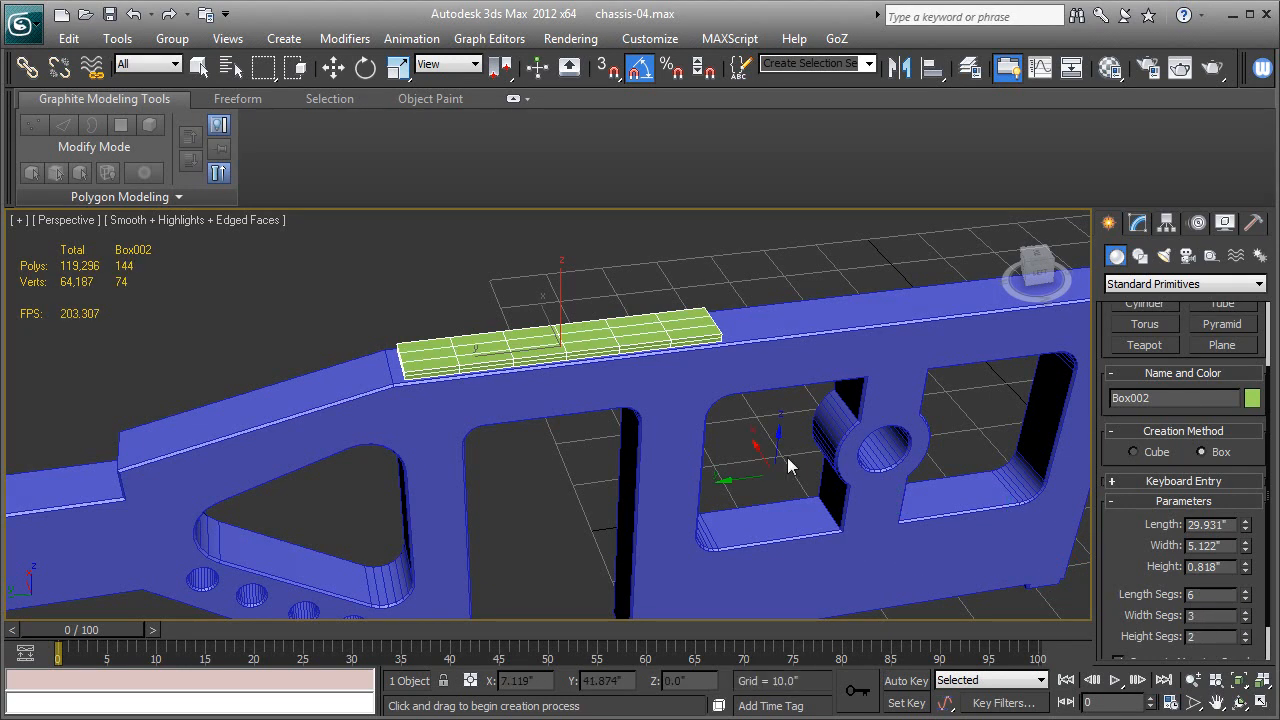
# Convert the box to Editable Poly and raise it about 10" above the chassis rail.
pyautogui.click(1137, 224)
pyautogui.rightClick(1128, 304)
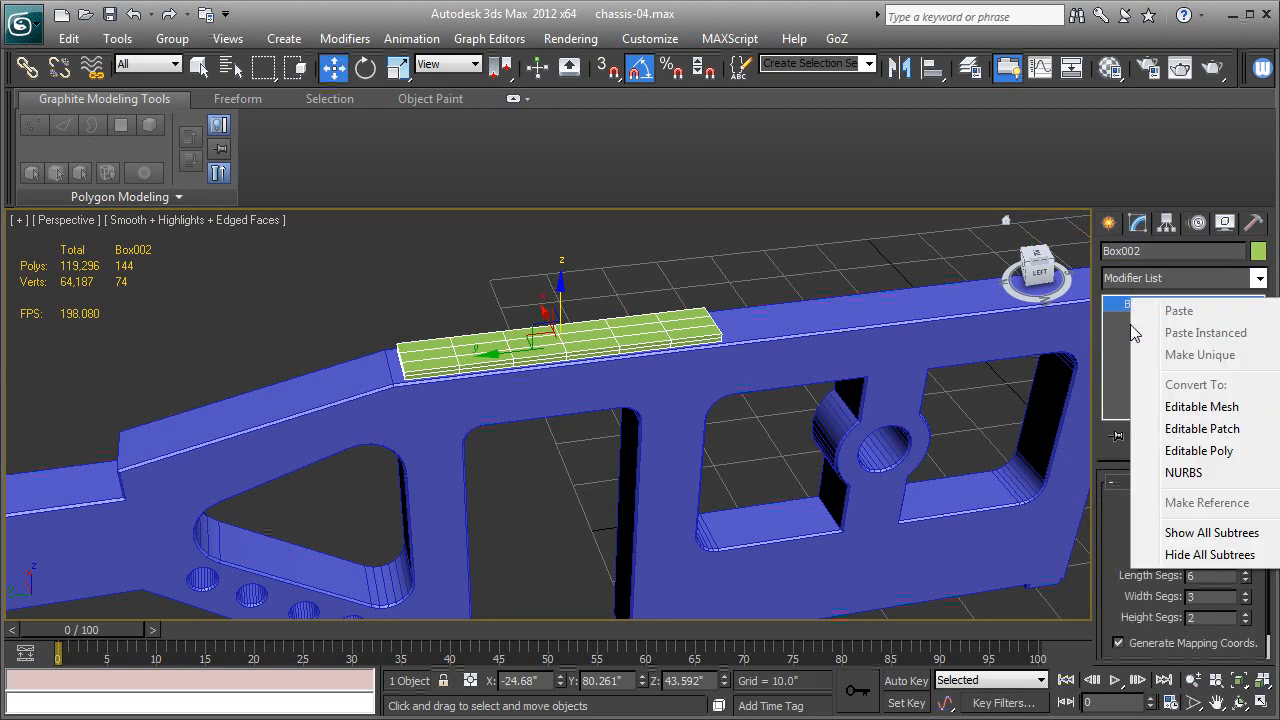
pyautogui.click(1186, 451)
pyautogui.keyDown('alt'); pyautogui.moveTo(579, 436); pyautogui.dragTo(582, 474, button='middle'); pyautogui.keyUp('alt')
pyautogui.scroll(3, 574, 420)
pyautogui.moveTo(572, 395); pyautogui.dragTo(587, 212)
pyautogui.moveTo(587, 215); pyautogui.dragTo(598, 338, button='middle')
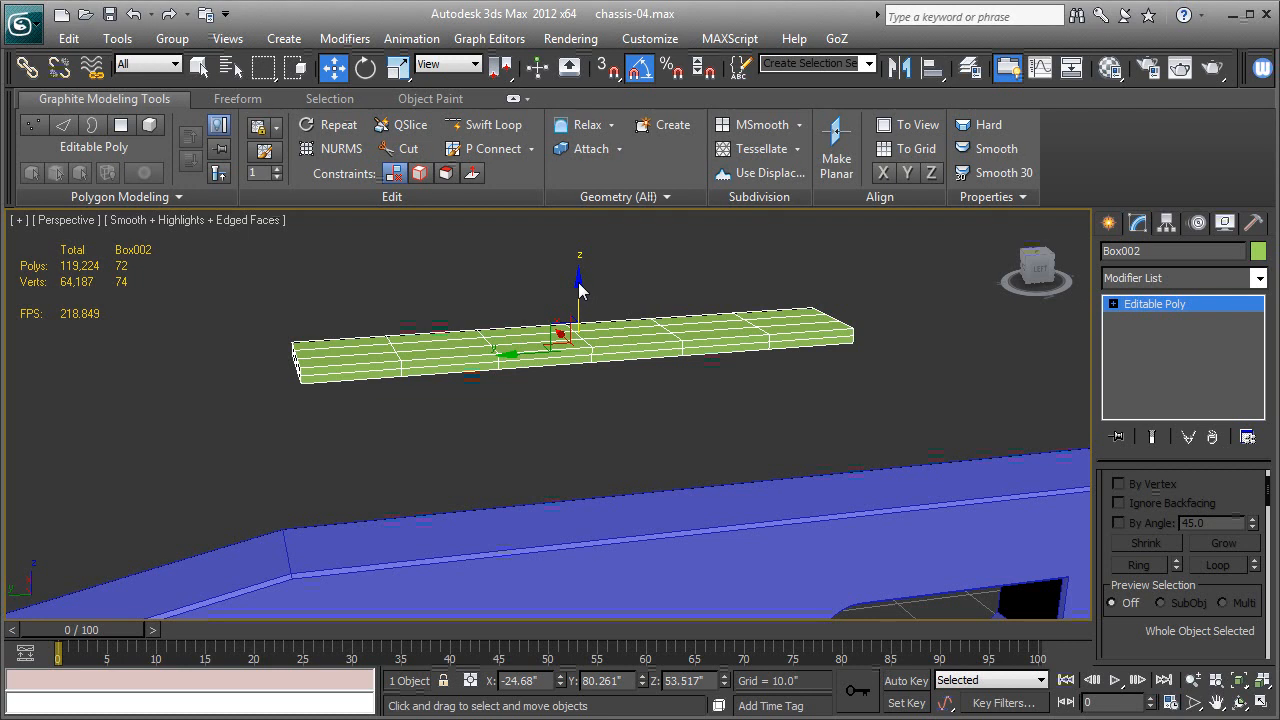
# Clone the box twice straight down as copies, each about 0.9" below the previous one.
pyautogui.keyDown('shift'); pyautogui.moveTo(578, 288); pyautogui.dragTo(576, 302); pyautogui.keyUp('shift')
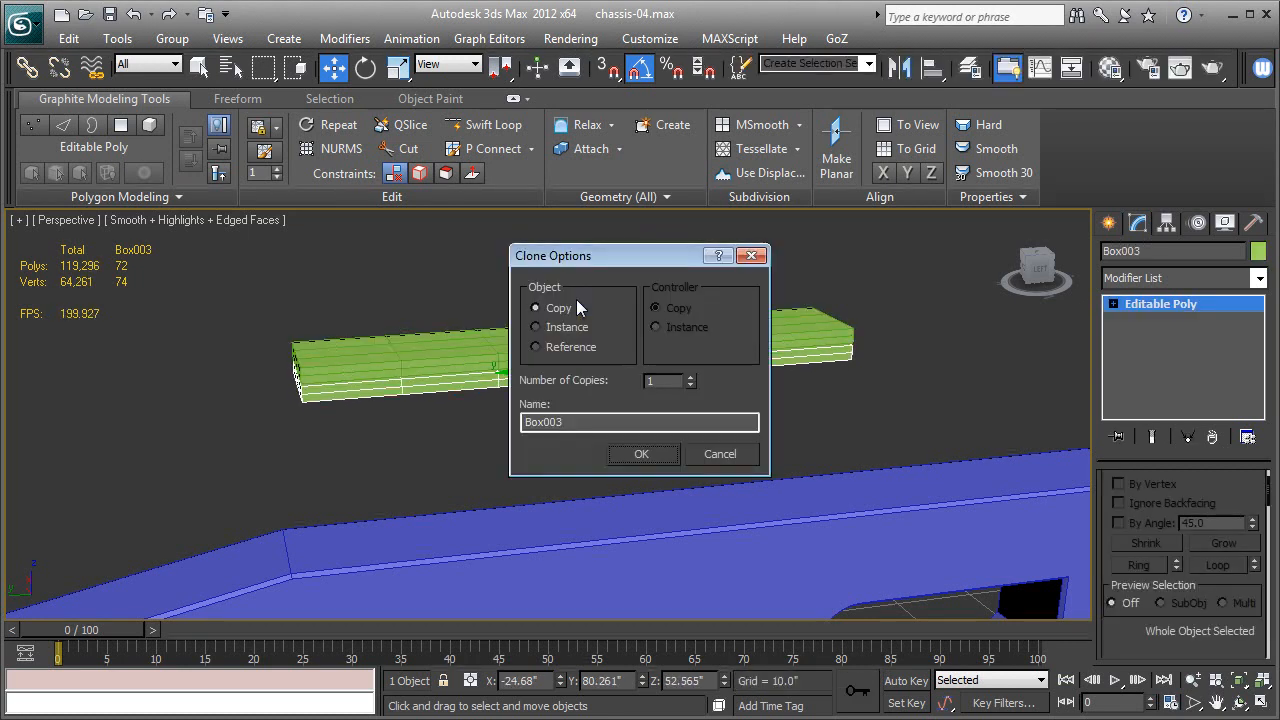
pyautogui.click(643, 459)
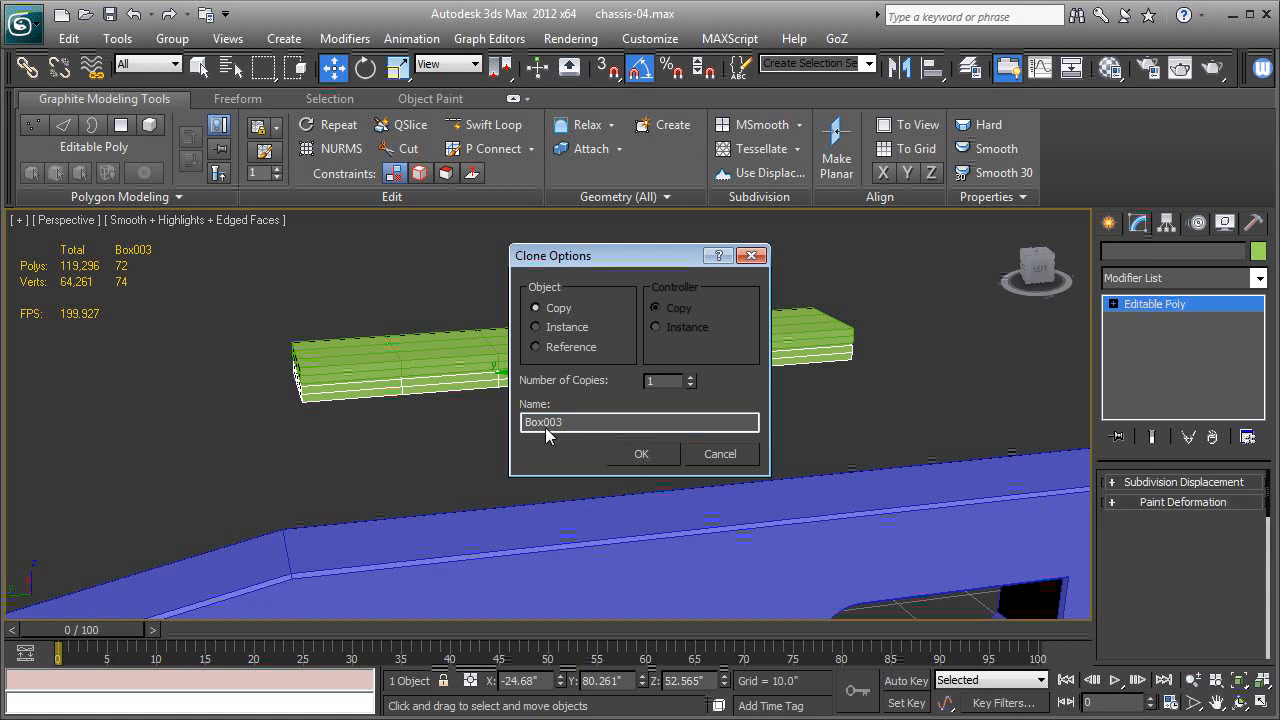
pyautogui.keyDown('shift'); pyautogui.moveTo(580, 316); pyautogui.dragTo(575, 335); pyautogui.keyUp('shift')
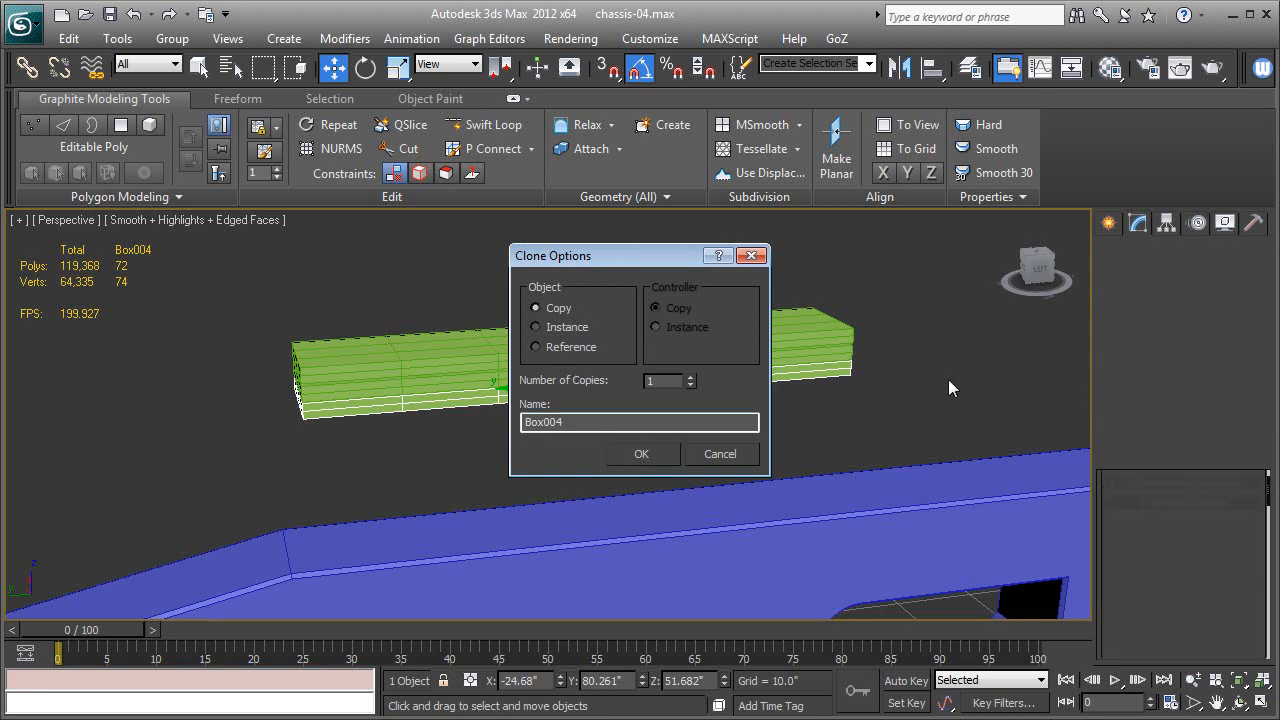
pyautogui.press('Return')
# Scale the lowest leaf to about 86.5% along Y and clone it as a copy directly beneath.
pyautogui.click(397, 67)
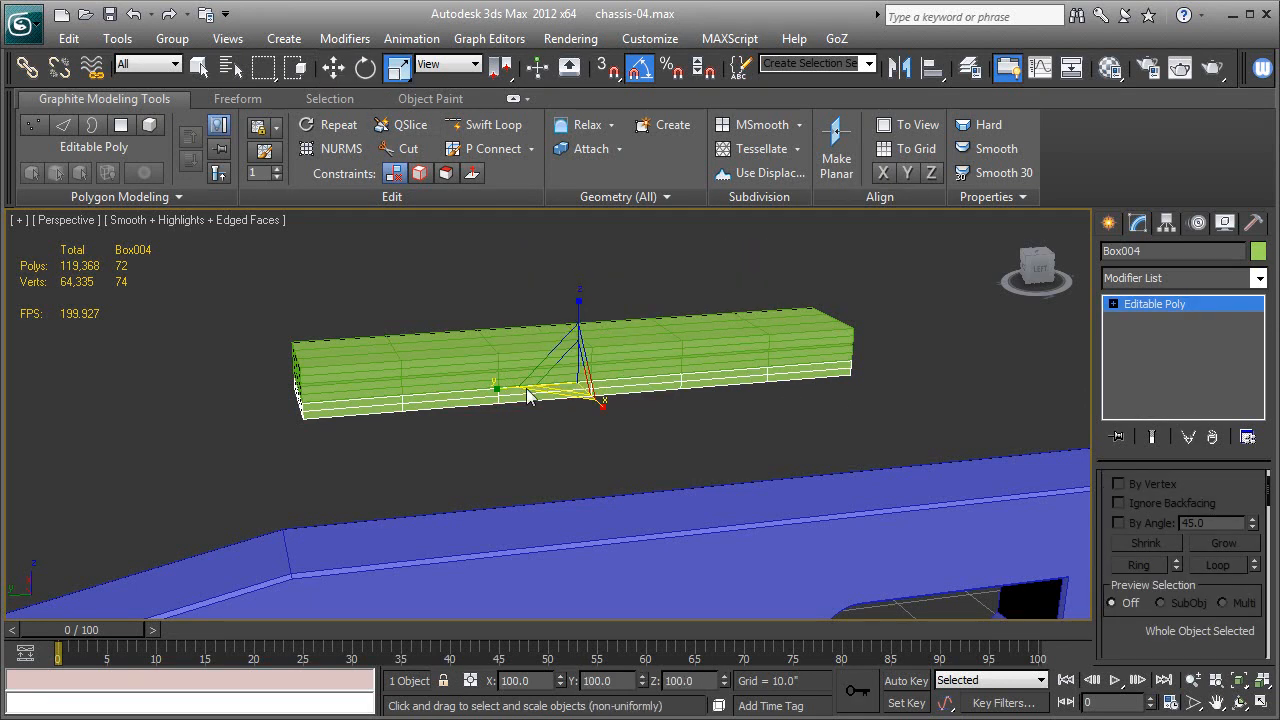
pyautogui.moveTo(503, 397); pyautogui.dragTo(510, 396)
pyautogui.click(332, 72)
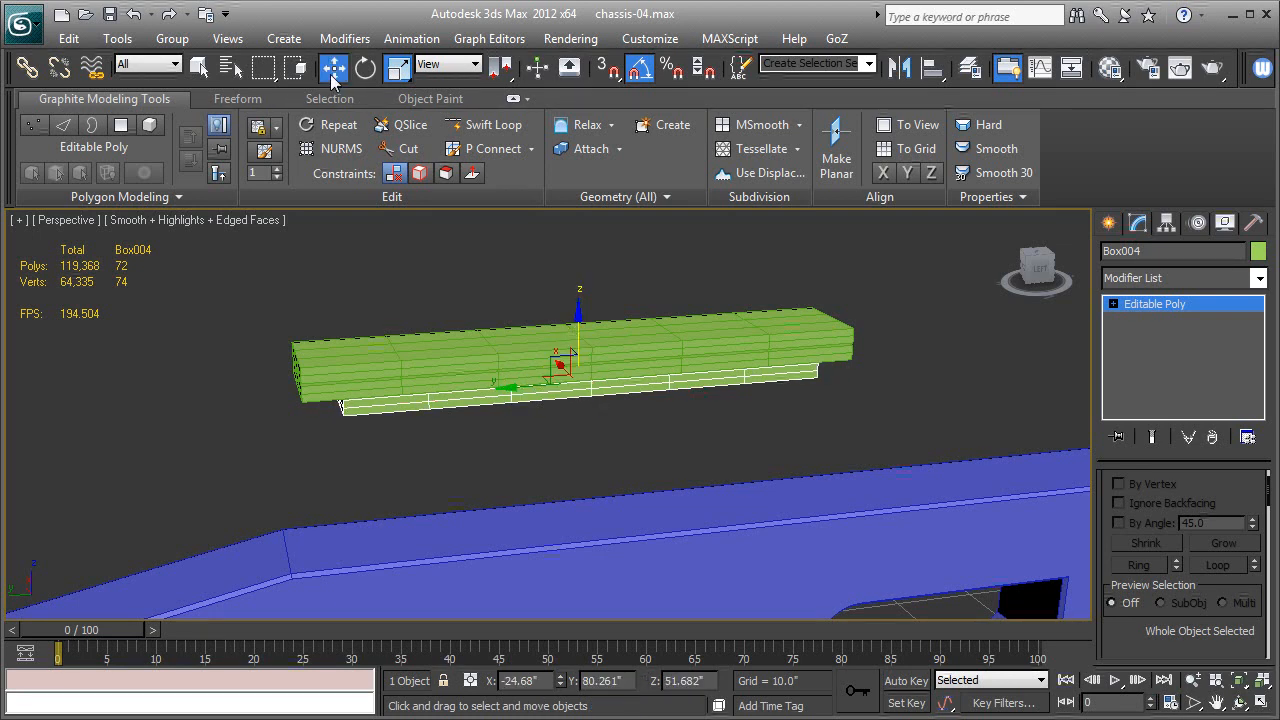
pyautogui.keyDown('shift'); pyautogui.moveTo(577, 308); pyautogui.dragTo(579, 326); pyautogui.keyUp('shift')
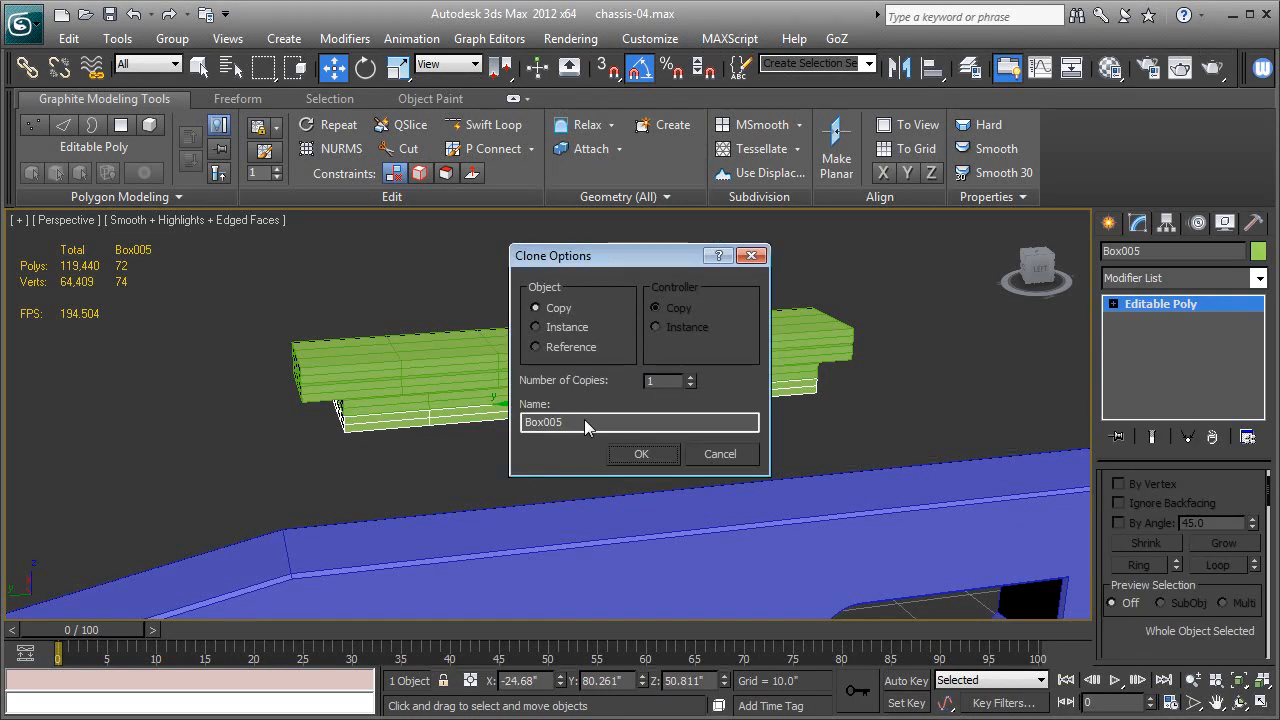
pyautogui.click(629, 453)
# Clone the lowest leaf downward as a fifth leaf and scale the copy to about 80.8% along Y.
pyautogui.moveTo(375, 459)
pyautogui.keyDown('alt'); pyautogui.mouseDown(button='middle')
pyautogui.moveTo(334, 408)
pyautogui.moveTo(358, 424)
pyautogui.moveTo(358, 456)
pyautogui.moveTo(457, 430)
pyautogui.mouseUp(button='middle'); pyautogui.keyUp('alt')
pyautogui.scroll(4, 457, 430)
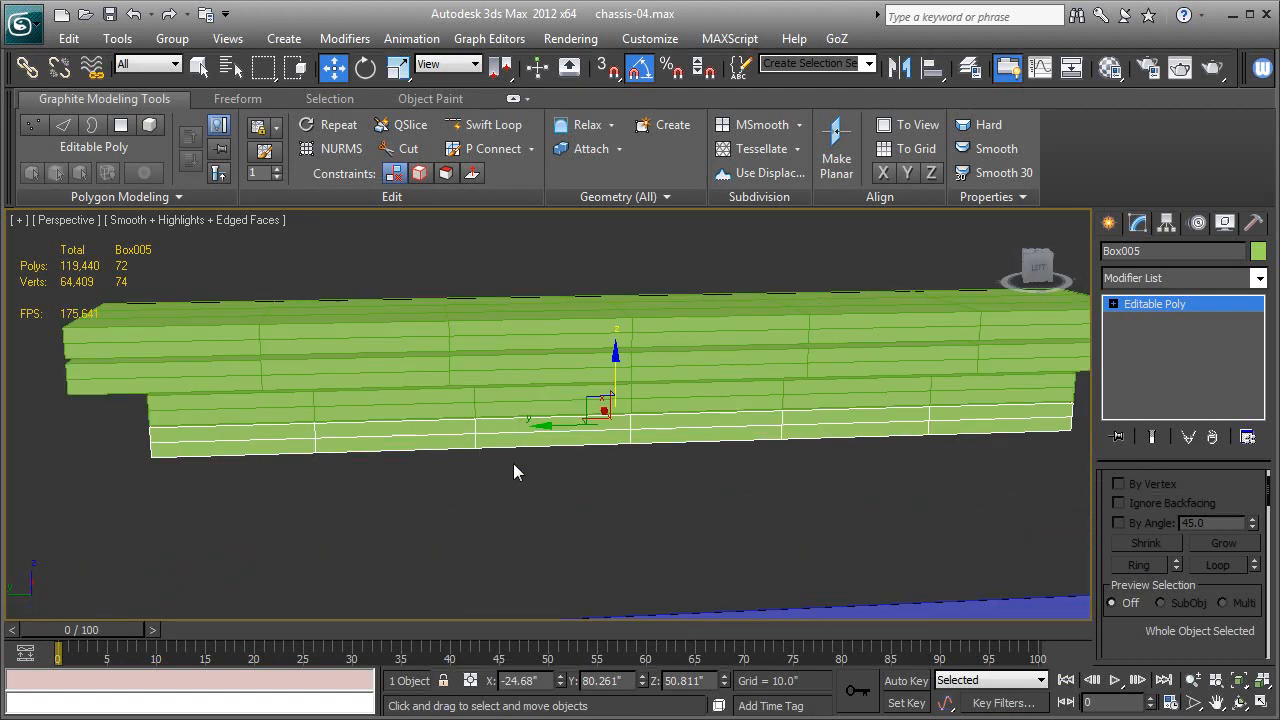
pyautogui.scroll(-5, 534, 453)
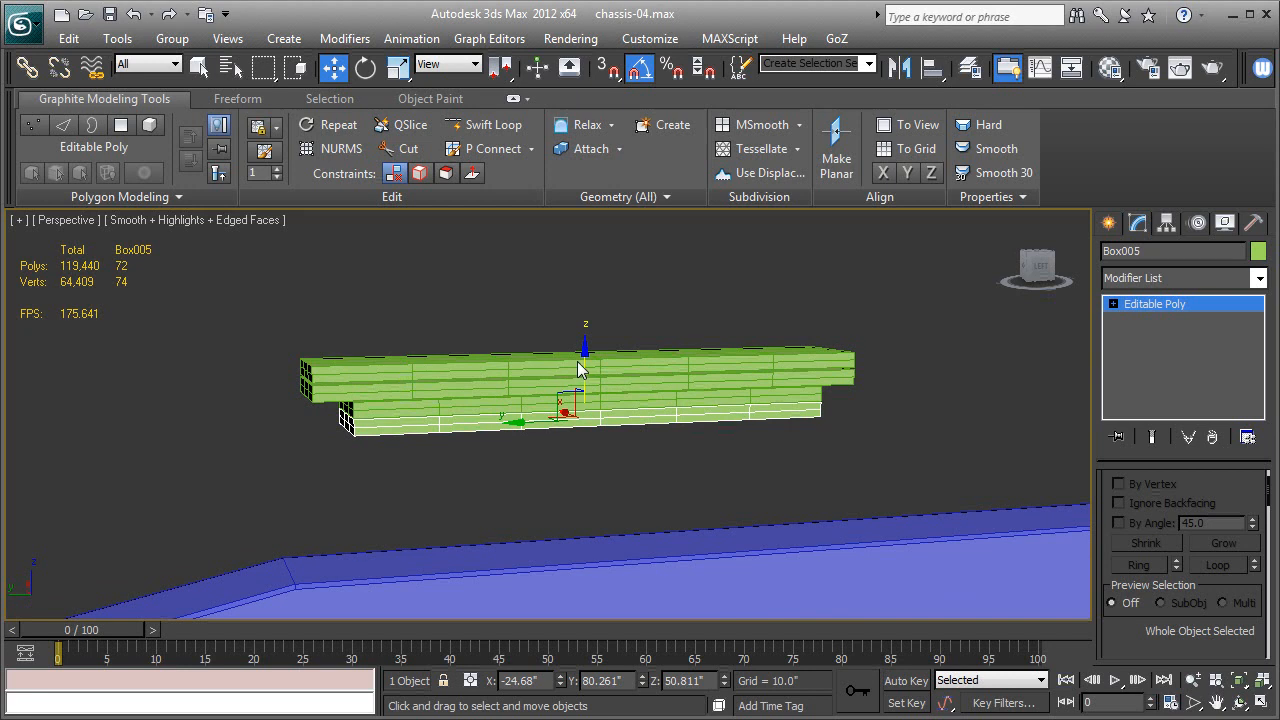
pyautogui.keyDown('shift'); pyautogui.moveTo(586, 370); pyautogui.dragTo(574, 384); pyautogui.keyUp('shift')
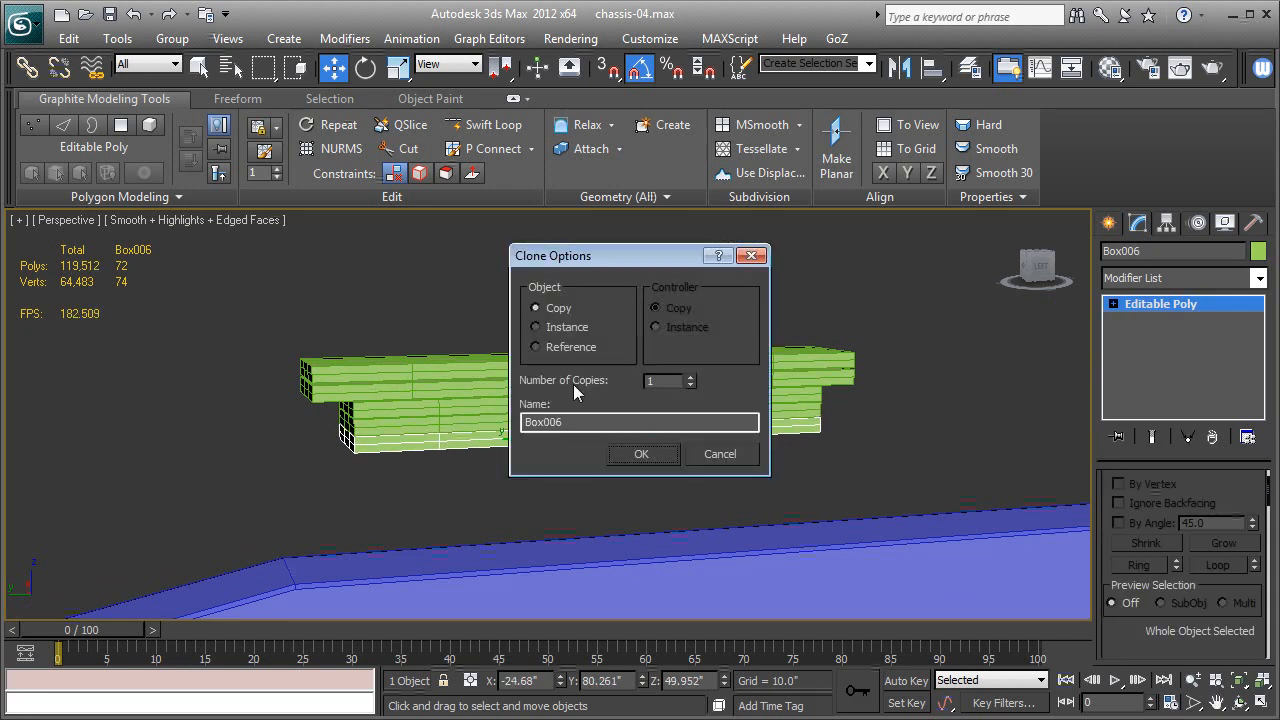
pyautogui.click(643, 455)
pyautogui.press('r')
pyautogui.moveTo(519, 447); pyautogui.dragTo(511, 441)
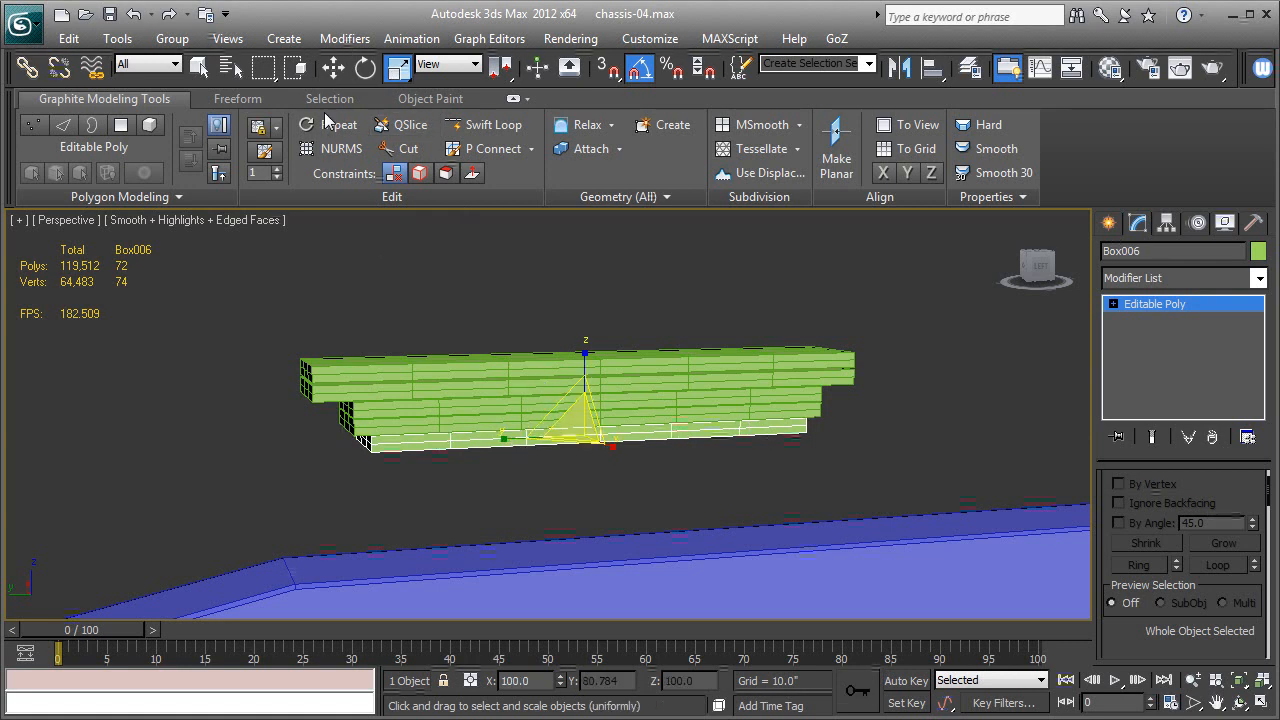
# Add a sixth and a seventh leaf by cloning the lowest one downward as copies, about 0.9" apart.
pyautogui.press('w')
pyautogui.keyDown('shift'); pyautogui.moveTo(588, 393); pyautogui.dragTo(590, 407); pyautogui.keyUp('shift')
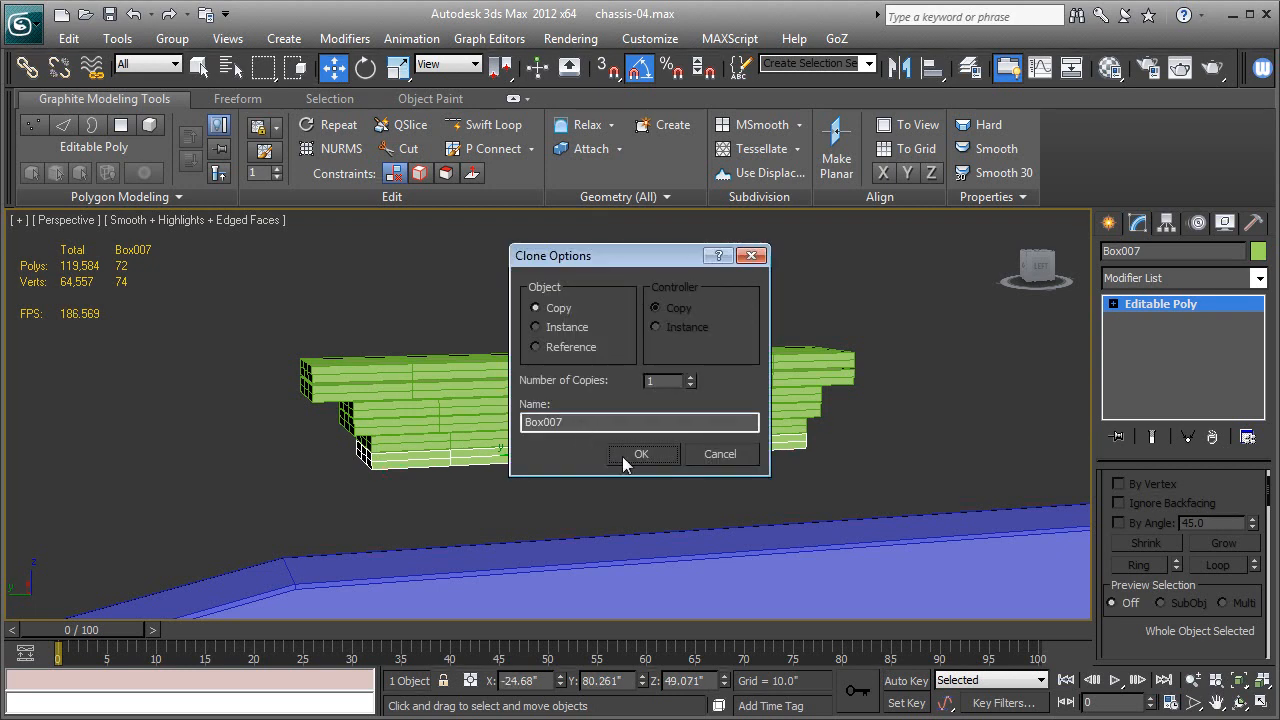
pyautogui.press('Return')
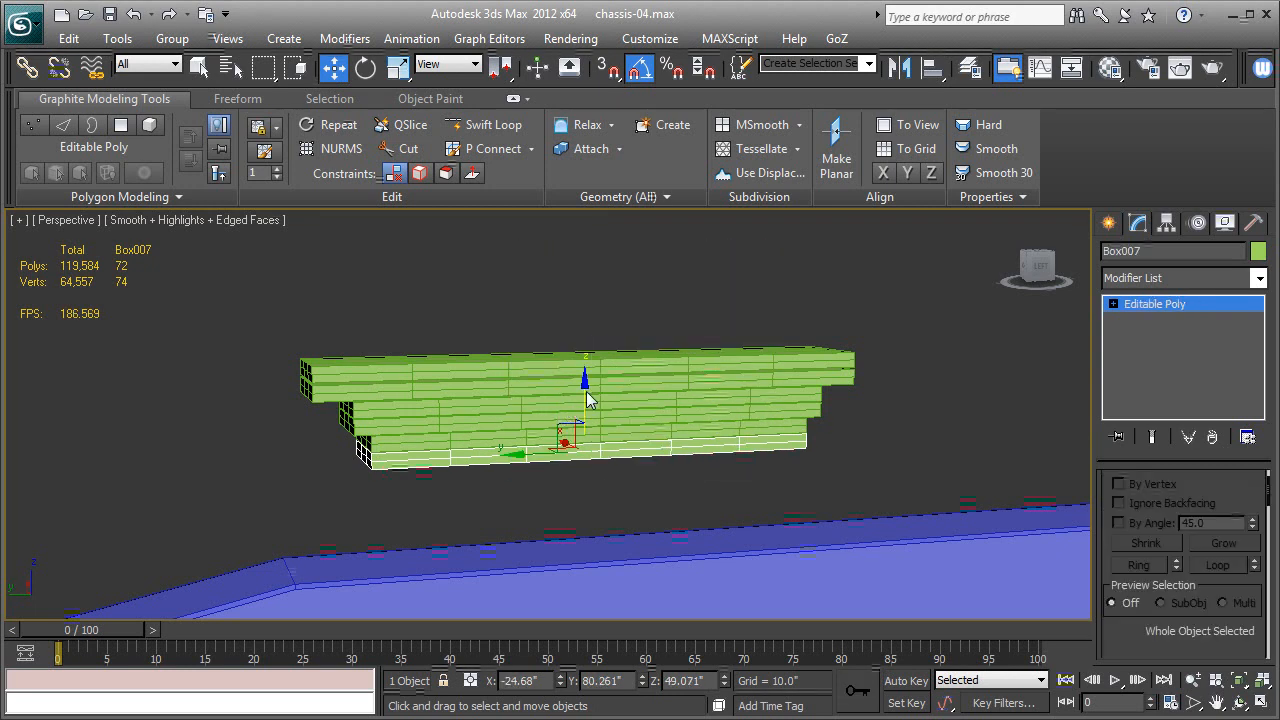
pyautogui.keyDown('shift'); pyautogui.moveTo(586, 399); pyautogui.dragTo(577, 418); pyautogui.keyUp('shift')
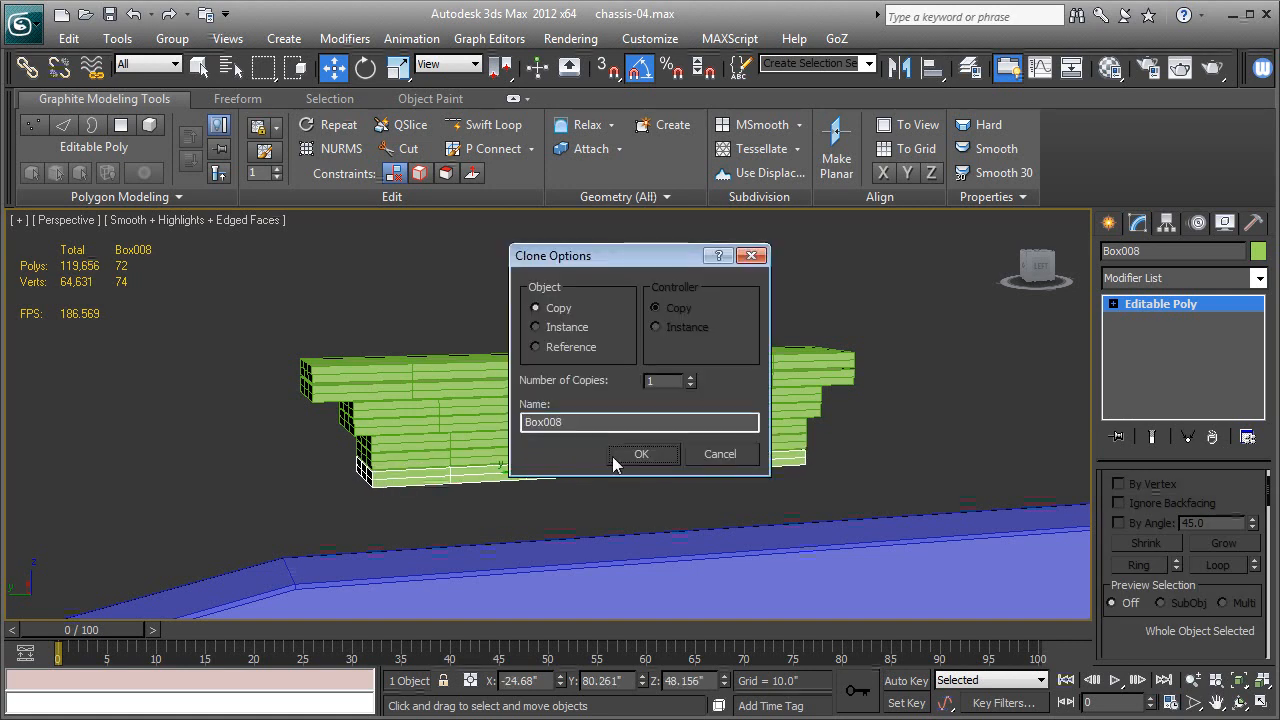
pyautogui.press('Return')
# Scale the seventh, lowest leaf to about 65% along Y.
pyautogui.press('r')
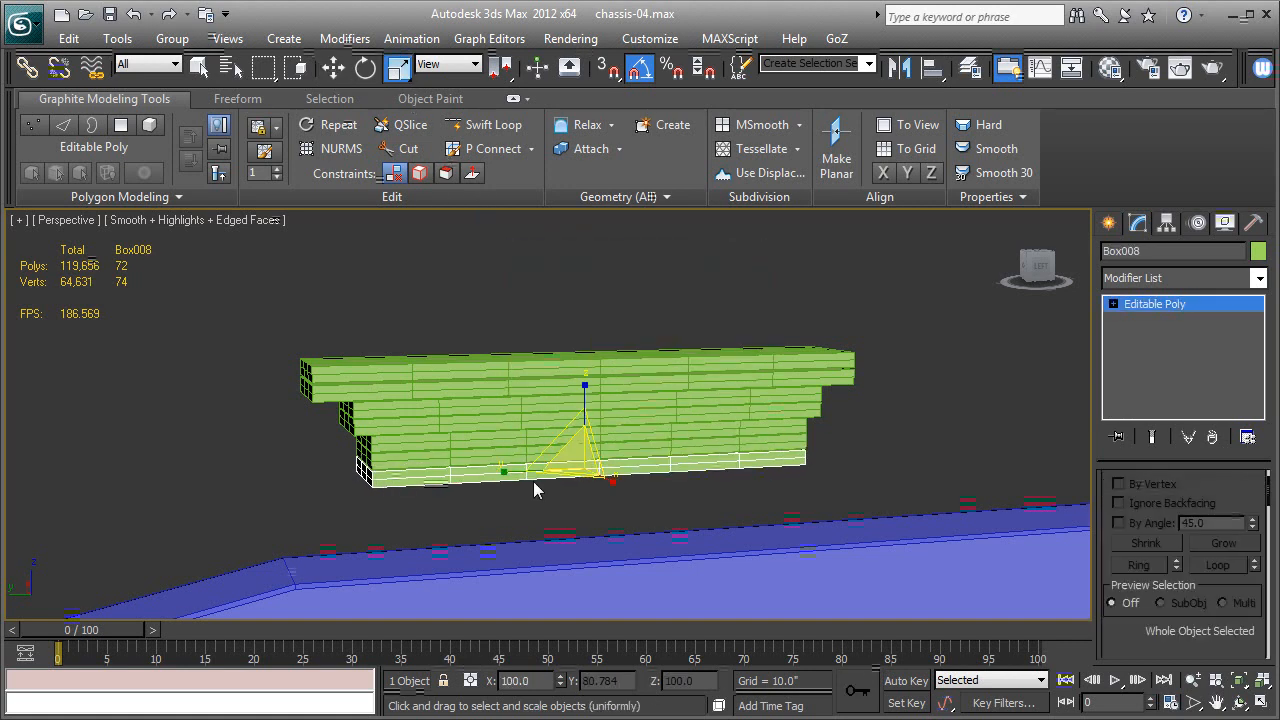
pyautogui.moveTo(513, 468); pyautogui.dragTo(531, 475)
pyautogui.keyDown('alt'); pyautogui.moveTo(530, 482); pyautogui.dragTo(494, 490, button='middle'); pyautogui.keyUp('alt')
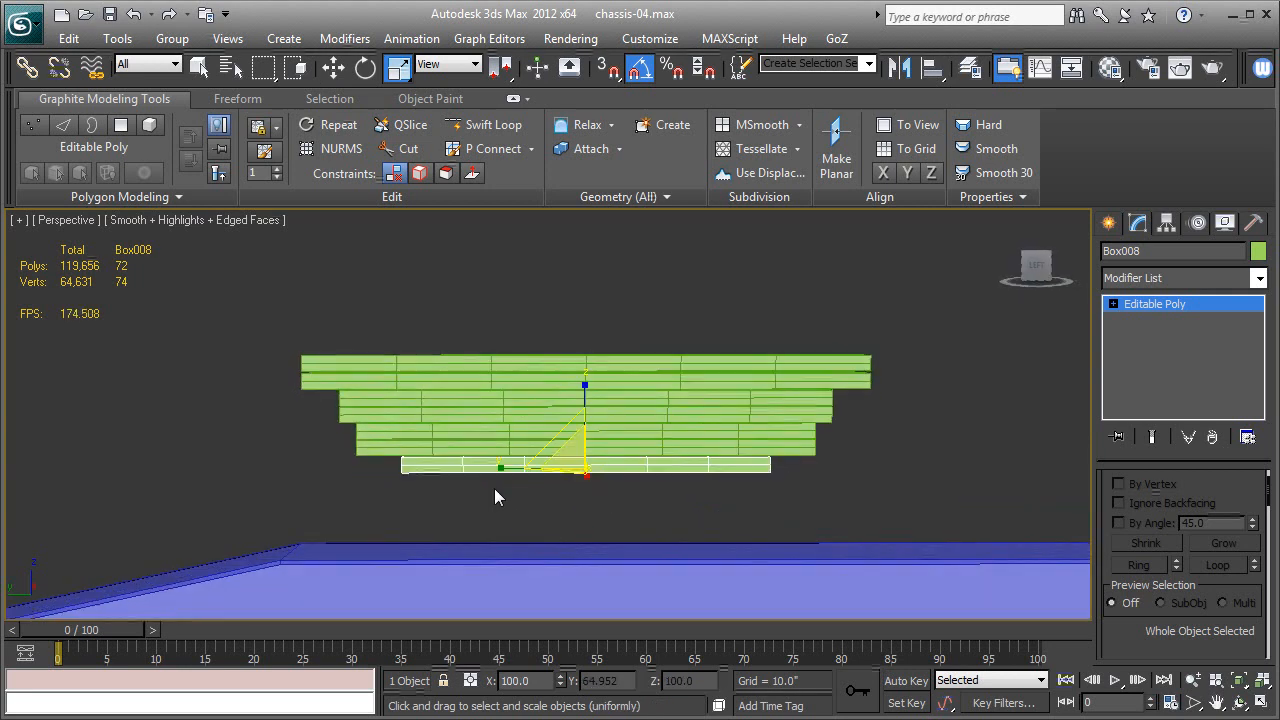
# Even out the stack's taper by scaling leaves along Y: top about 106.8%, third 91.3%, fourth 86.6%, sixth 76.6%.
pyautogui.click(400, 452)
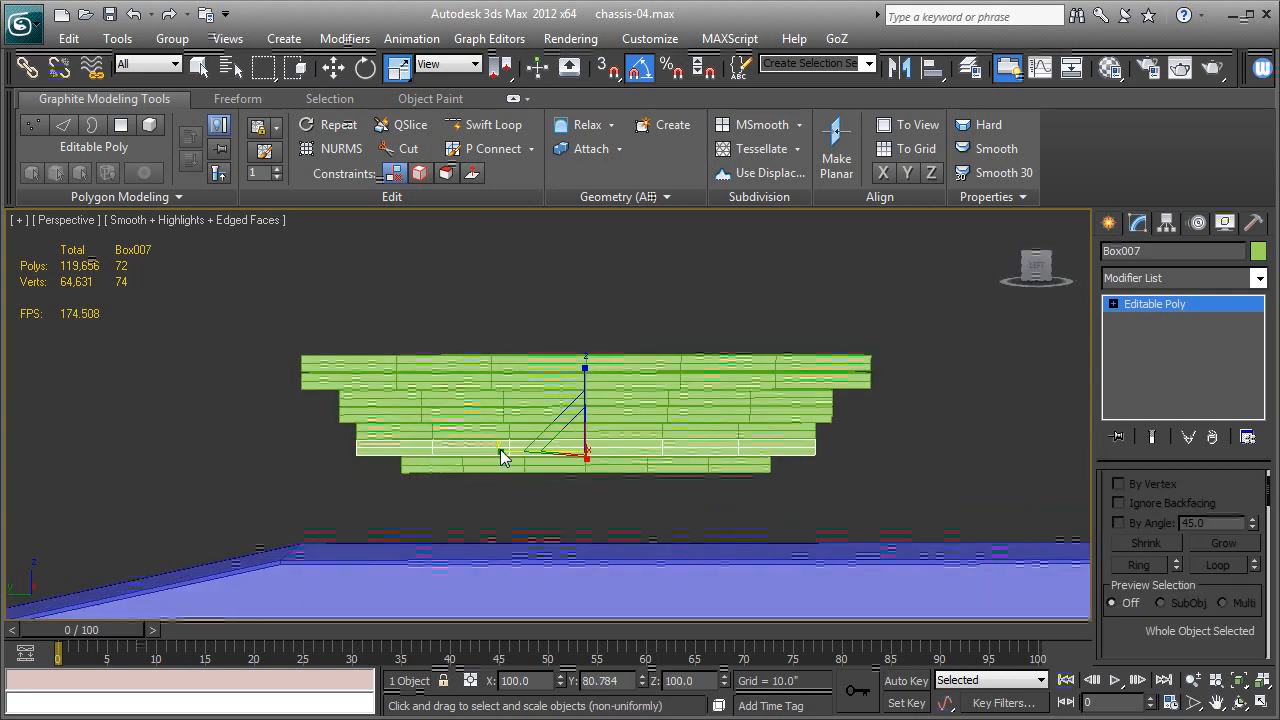
pyautogui.moveTo(507, 452); pyautogui.dragTo(465, 445)
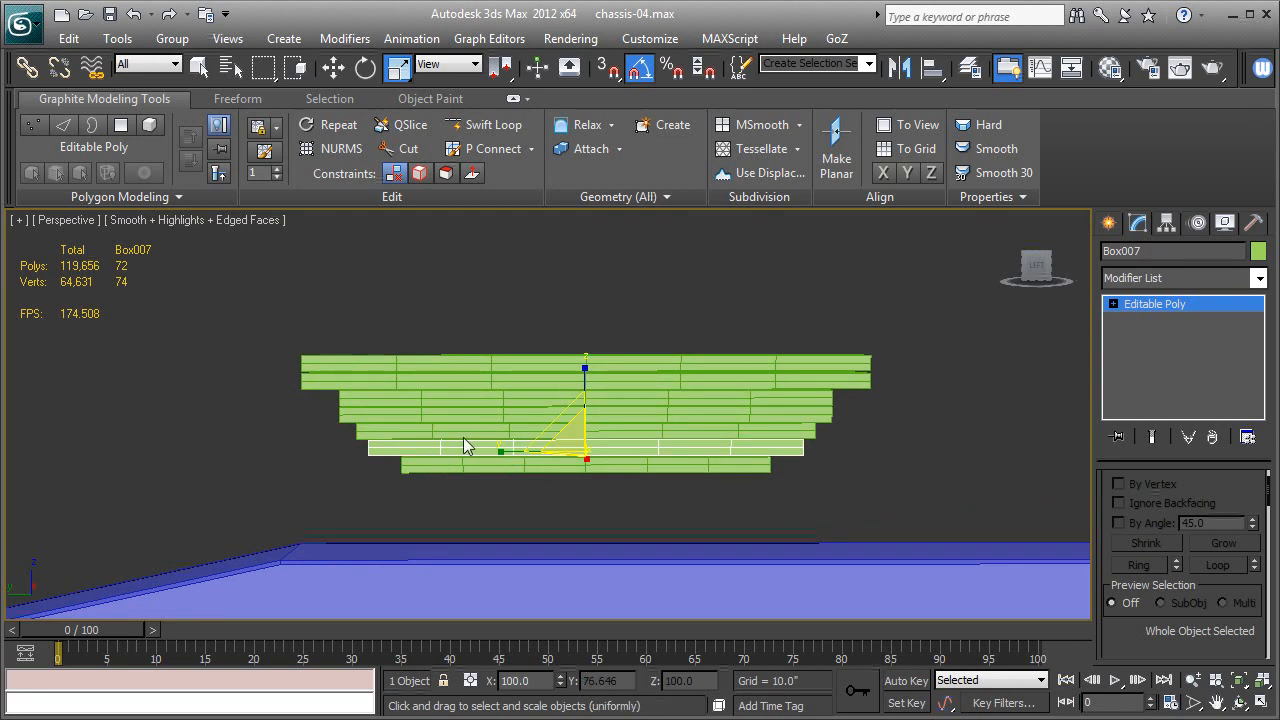
pyautogui.click(417, 416)
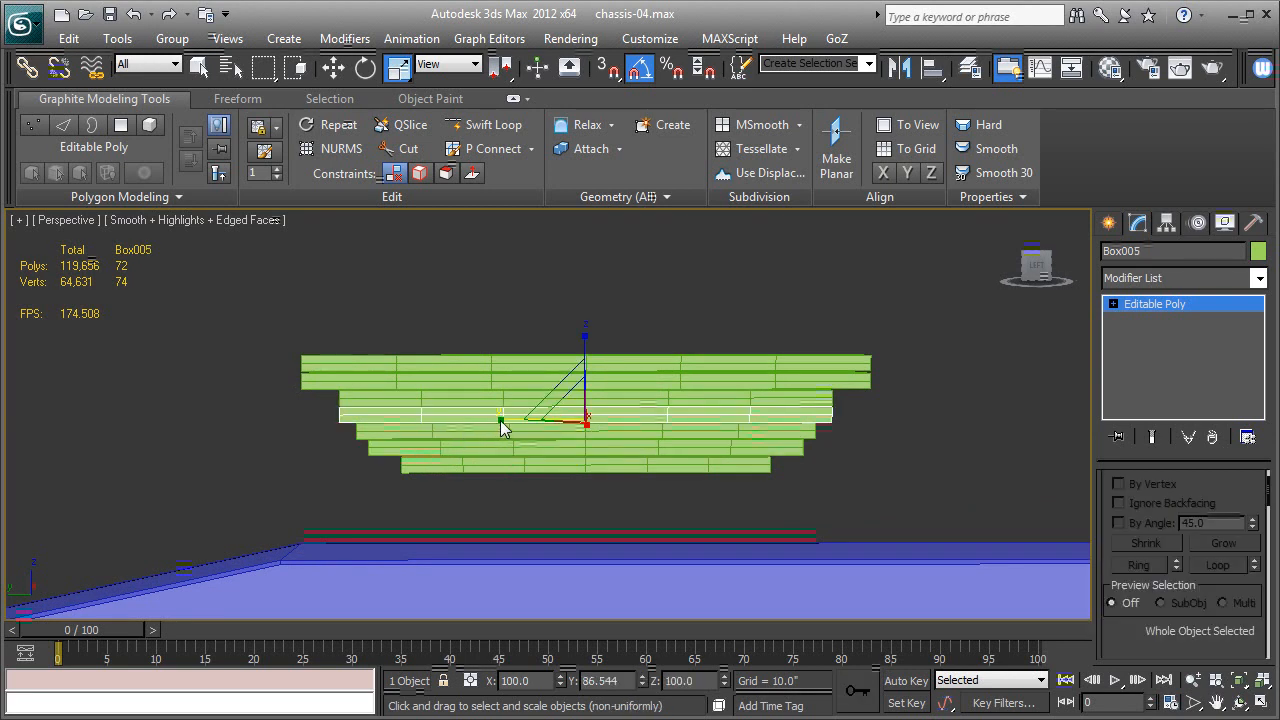
pyautogui.click(430, 367)
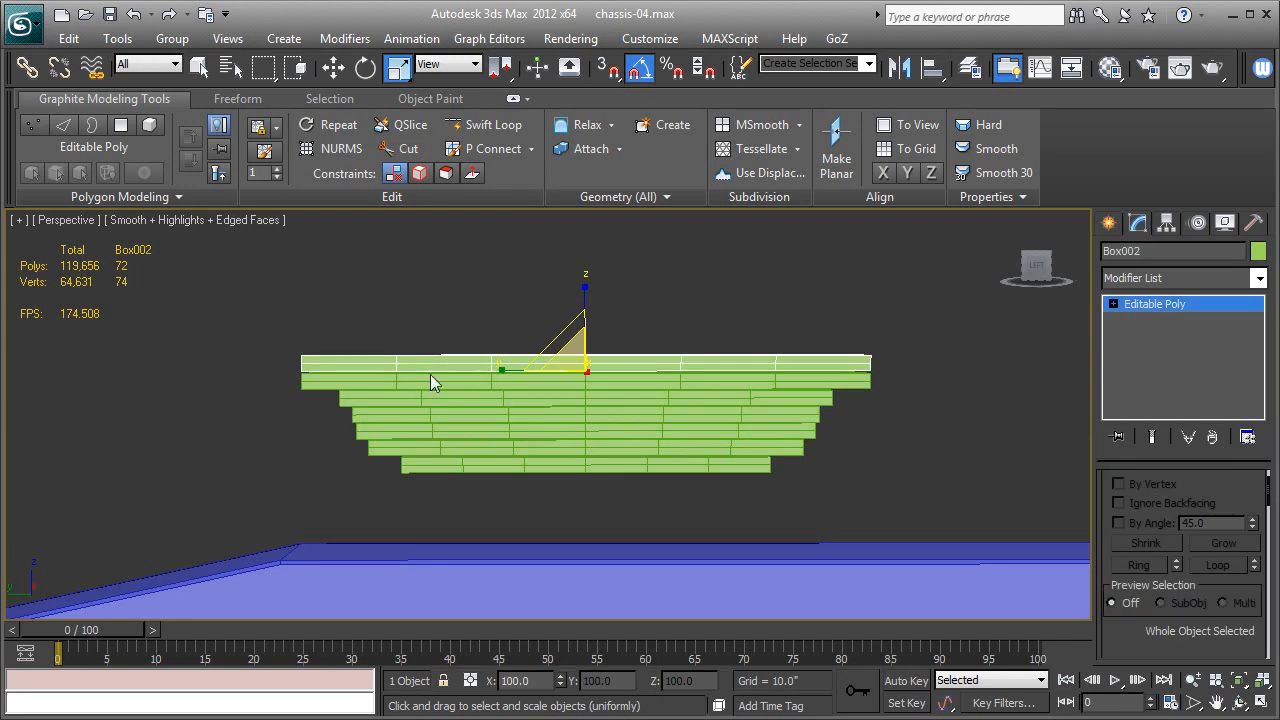
pyautogui.moveTo(499, 367); pyautogui.dragTo(481, 379)
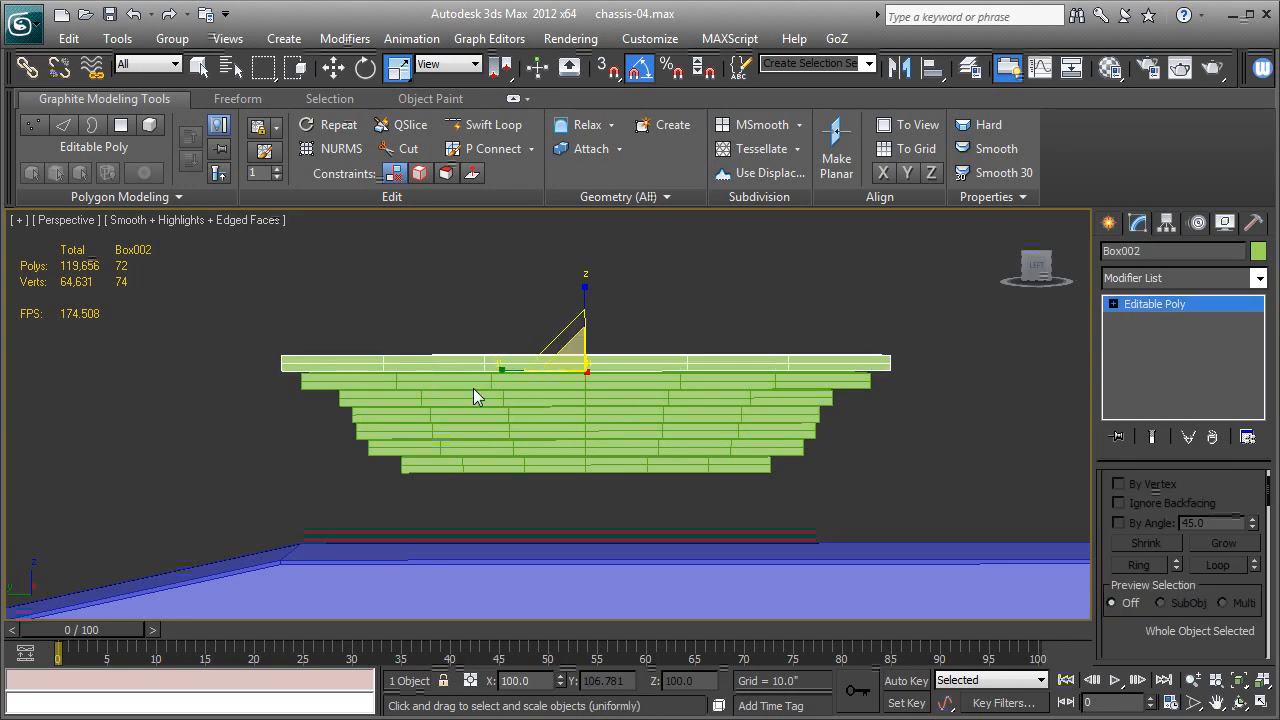
pyautogui.click(442, 400)
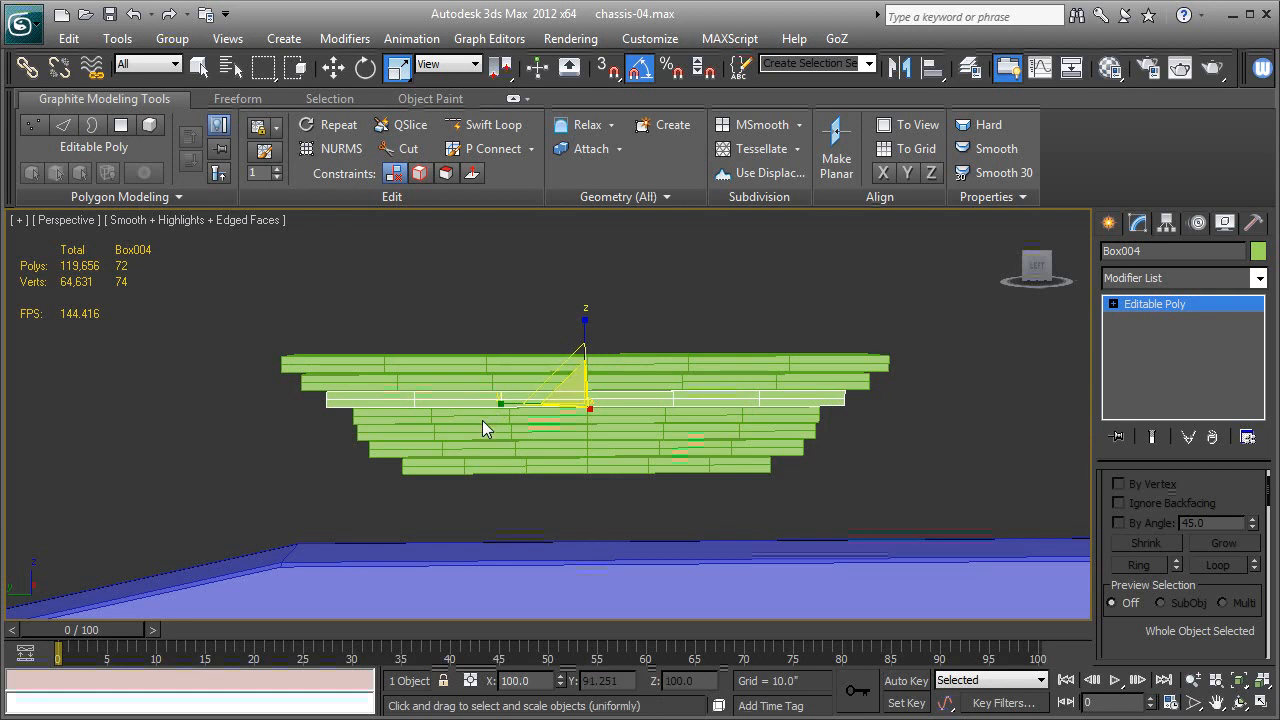
pyautogui.click(488, 422)
pyautogui.moveTo(500, 420); pyautogui.dragTo(709, 416)
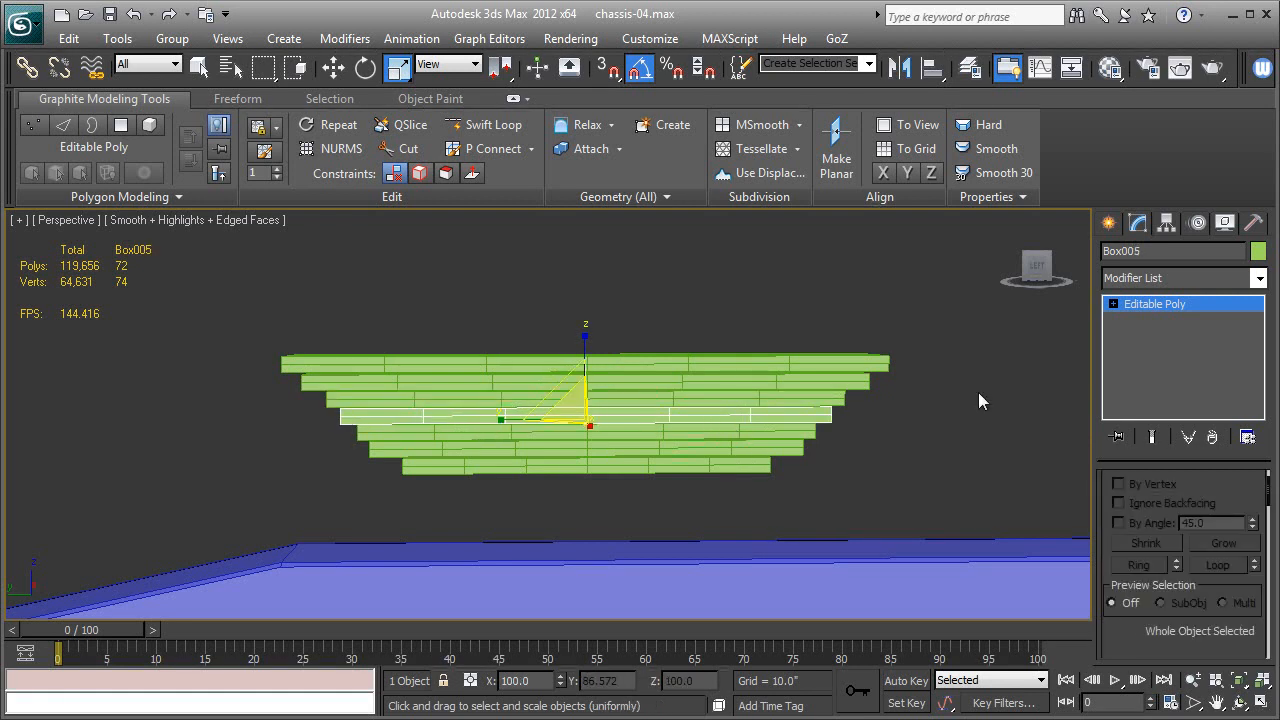
# Attach the six lower leaves to the top leaf so the stack becomes one Editable Poly object.
pyautogui.click(801, 358)
pyautogui.scroll(-10, 1112, 521)
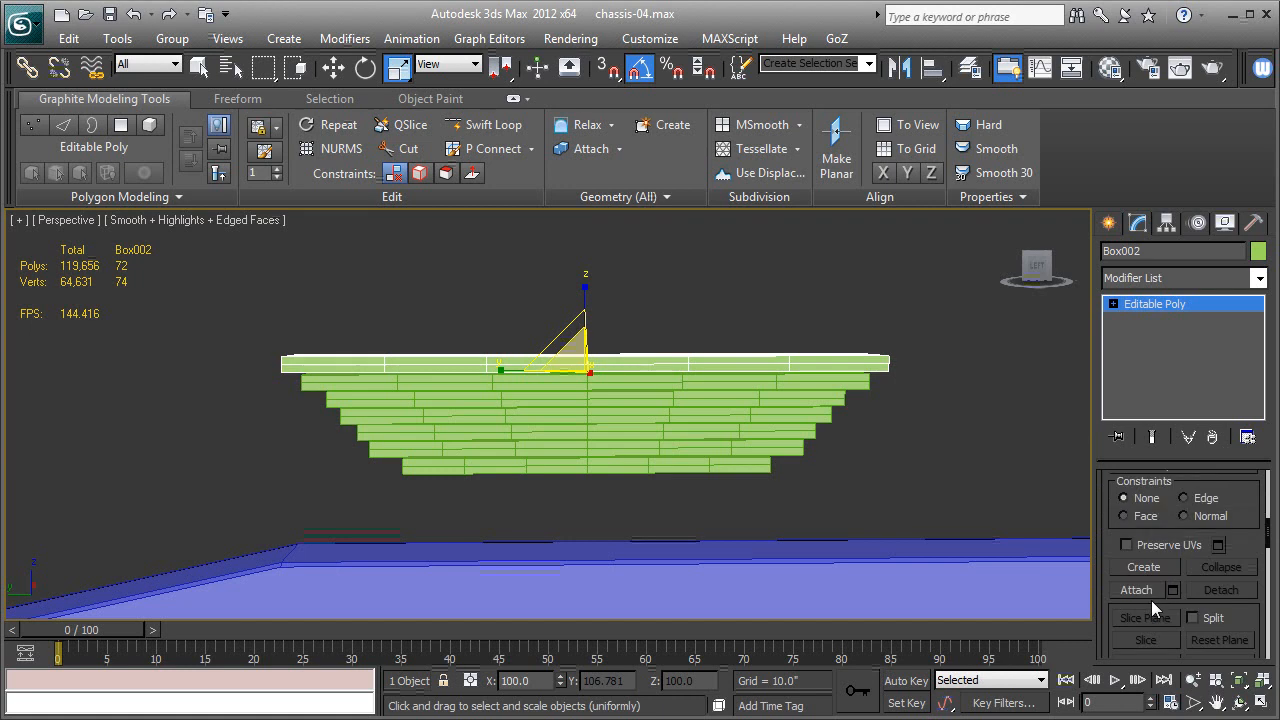
pyautogui.click(1137, 590)
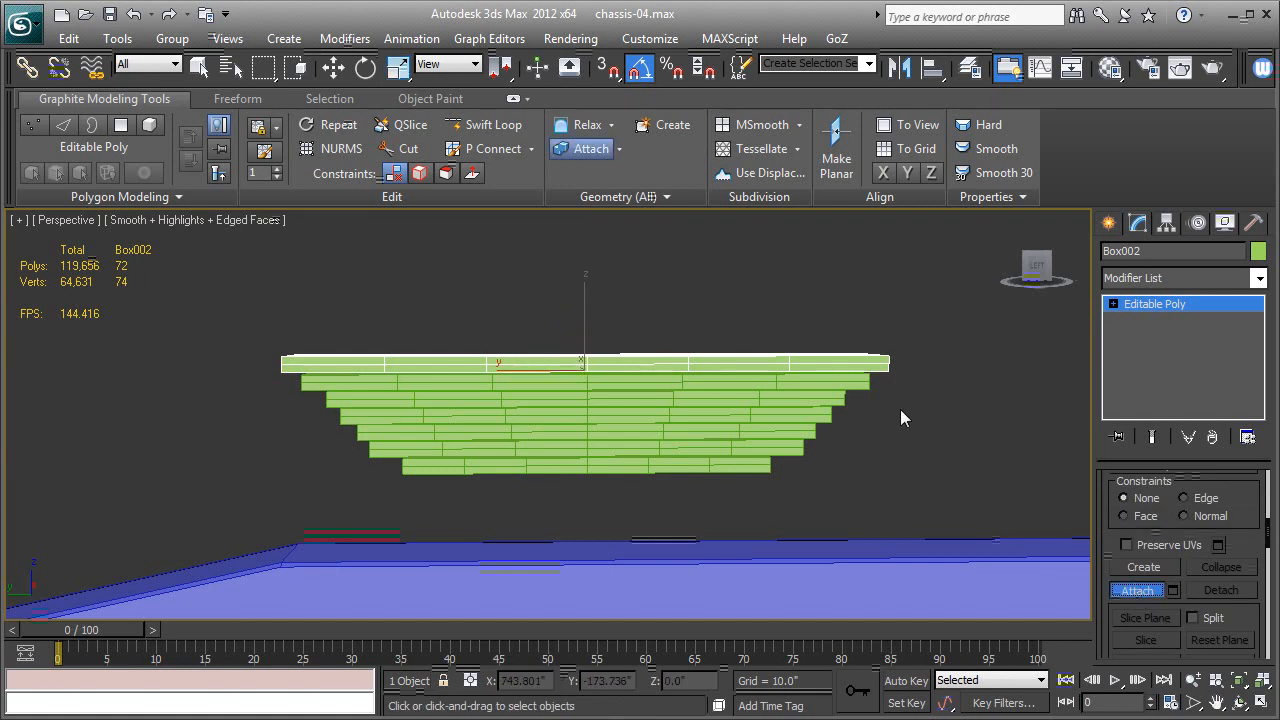
pyautogui.click(844, 381)
pyautogui.click(821, 405)
pyautogui.click(817, 418)
pyautogui.click(806, 436)
pyautogui.click(760, 450)
pyautogui.click(725, 472)
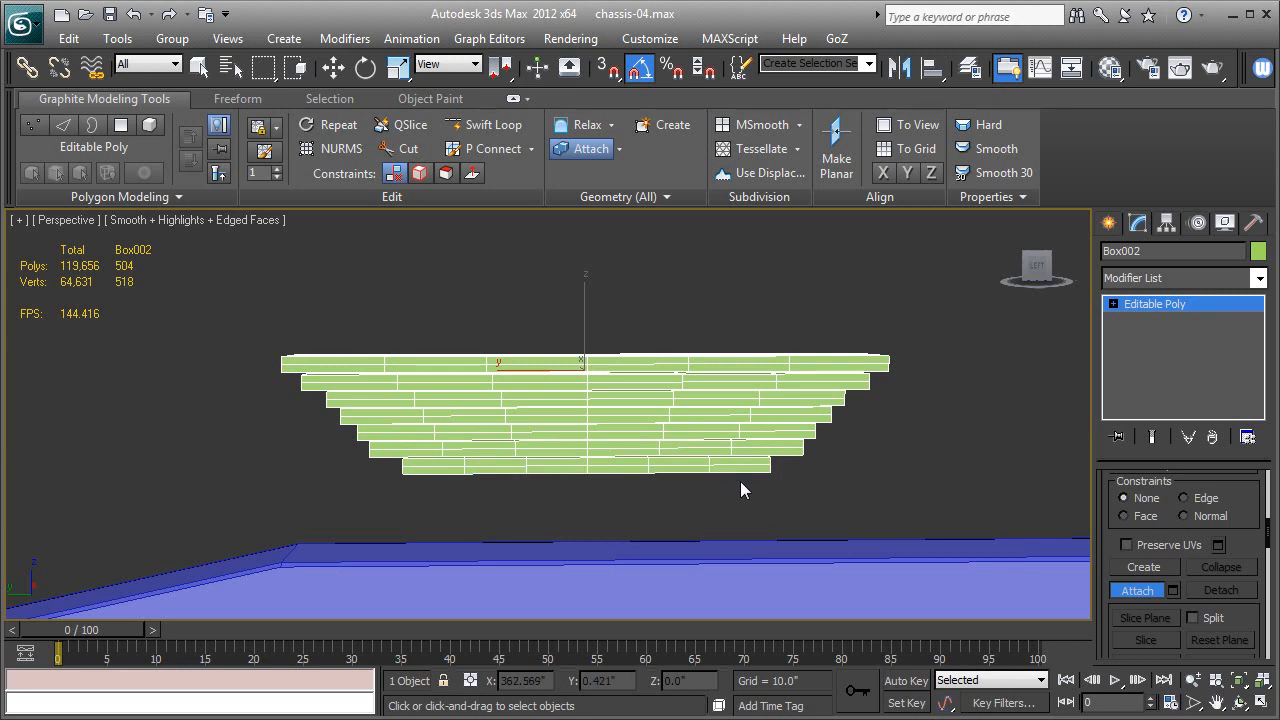
# Finish attaching and add a Bend modifier with a 15 degree angle to the combined leaf stack.
pyautogui.click(1125, 589)
pyautogui.click(1149, 281)
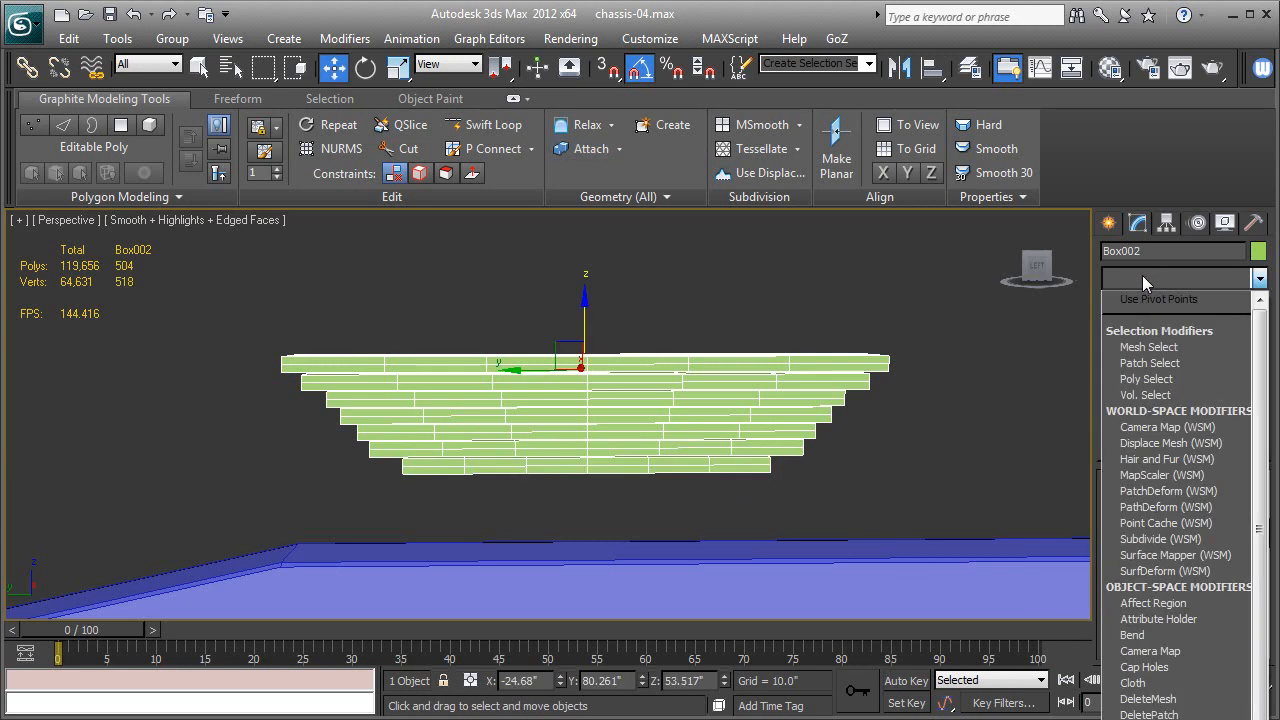
pyautogui.press('b')
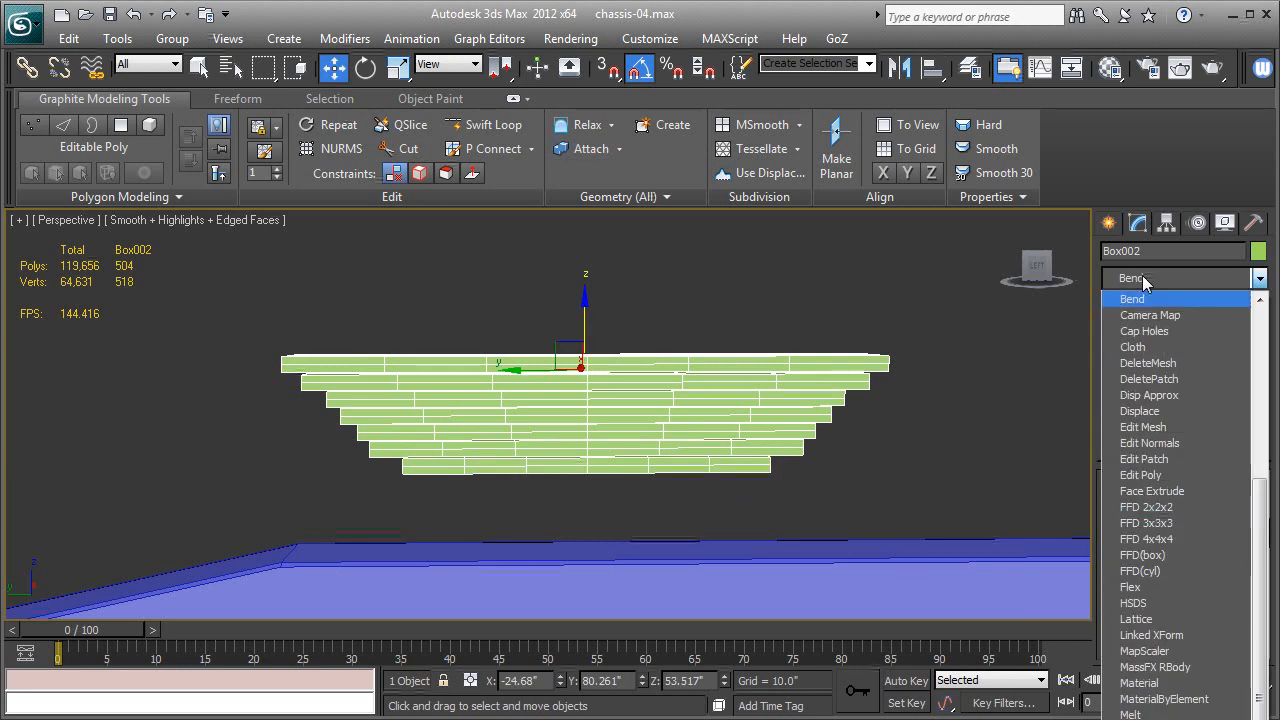
pyautogui.click(1140, 299)
pyautogui.click(1180, 518)
pyautogui.write('15')
pyautogui.press('Return')
pyautogui.keyDown('alt'); pyautogui.moveTo(726, 487); pyautogui.dragTo(509, 385, button='middle'); pyautogui.keyUp('alt')
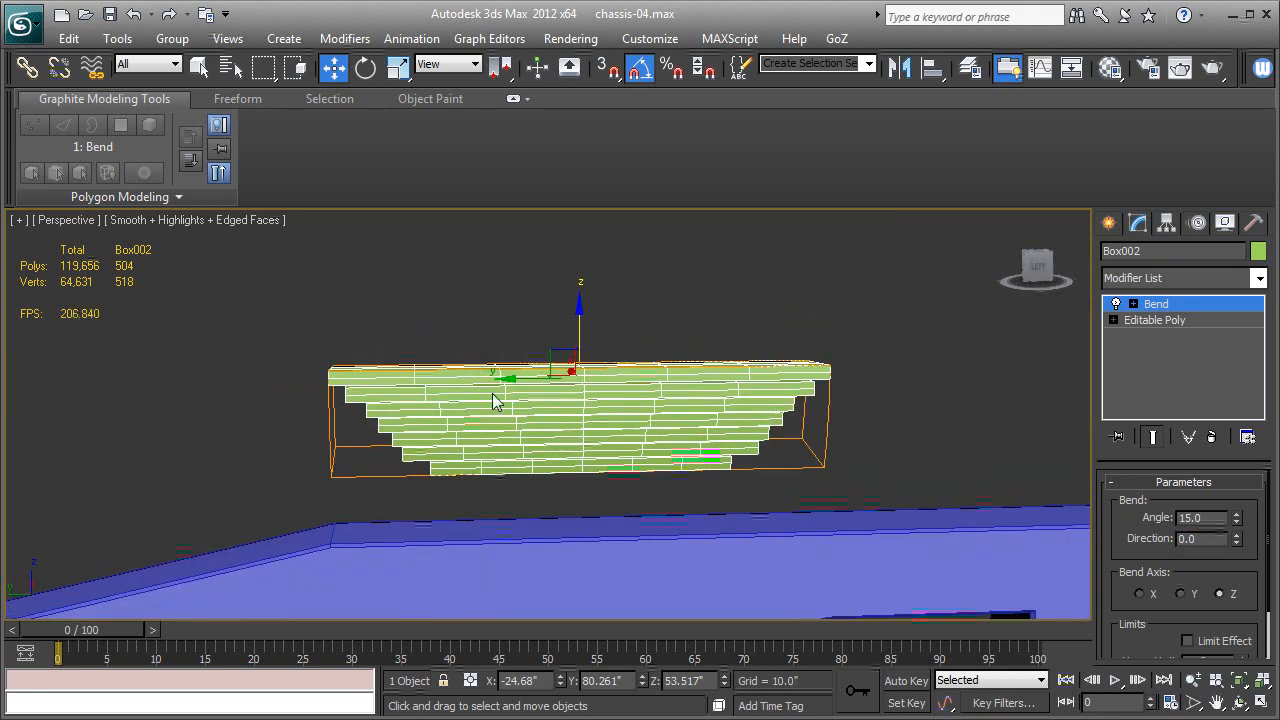
# Set the bend axis to Y and the bend direction to 90 so the leaves' ends curve upward.
pyautogui.scroll(-2, 1135, 578)
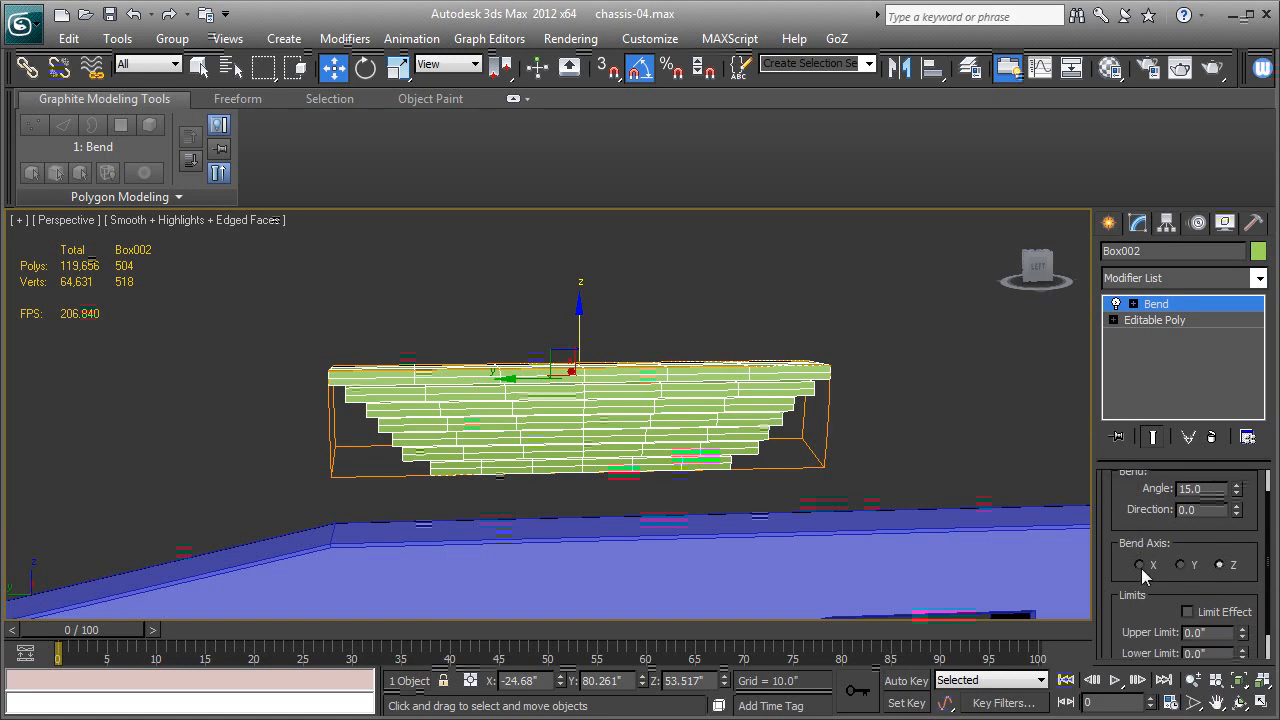
pyautogui.click(1140, 566)
pyautogui.click(1180, 565)
pyautogui.keyDown('alt'); pyautogui.moveTo(717, 528); pyautogui.dragTo(726, 533, button='middle'); pyautogui.keyUp('alt')
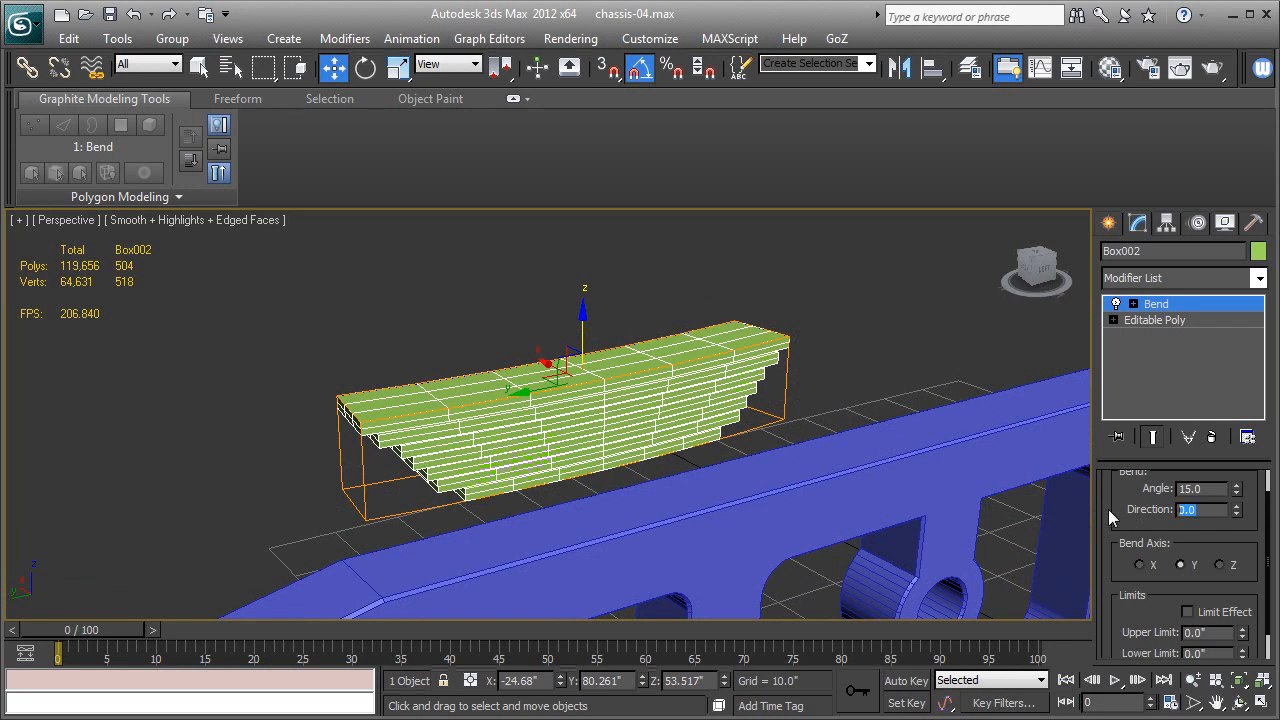
pyautogui.write('90')
pyautogui.press('Return')
pyautogui.keyDown('alt'); pyautogui.moveTo(570, 390); pyautogui.dragTo(611, 437, button='middle'); pyautogui.keyUp('alt')
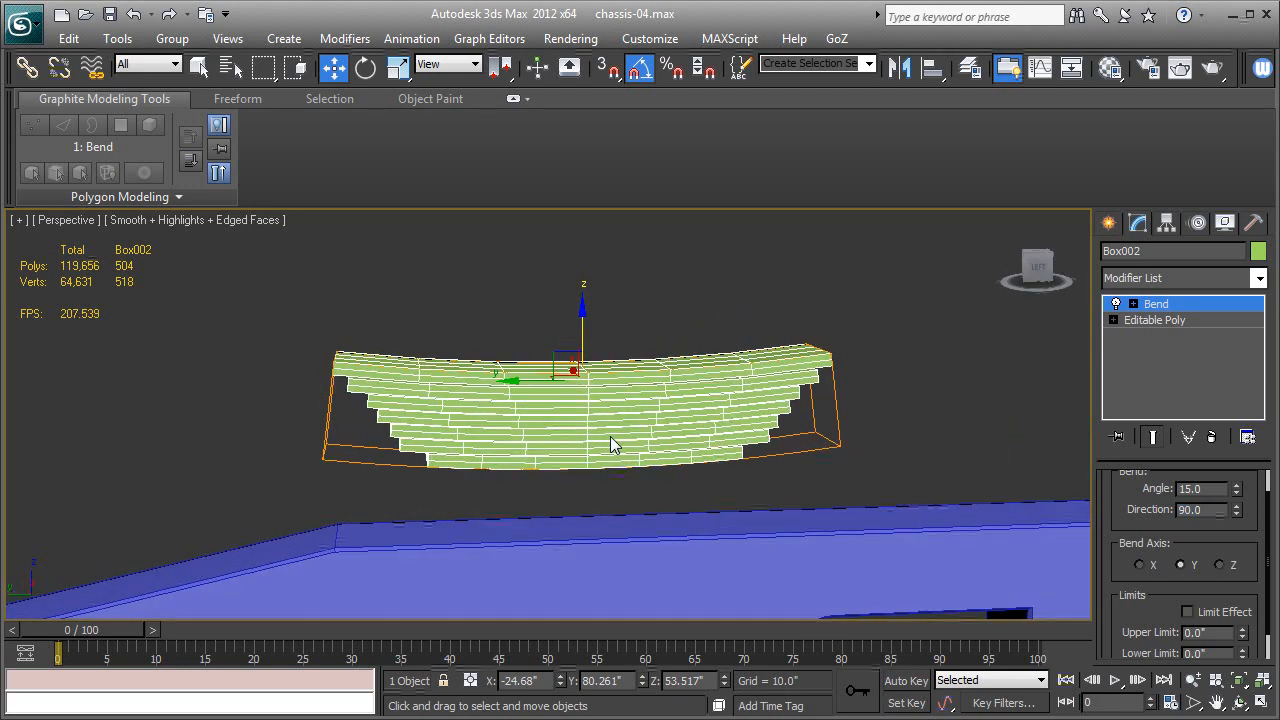
pyautogui.scroll(-5, 612, 445)
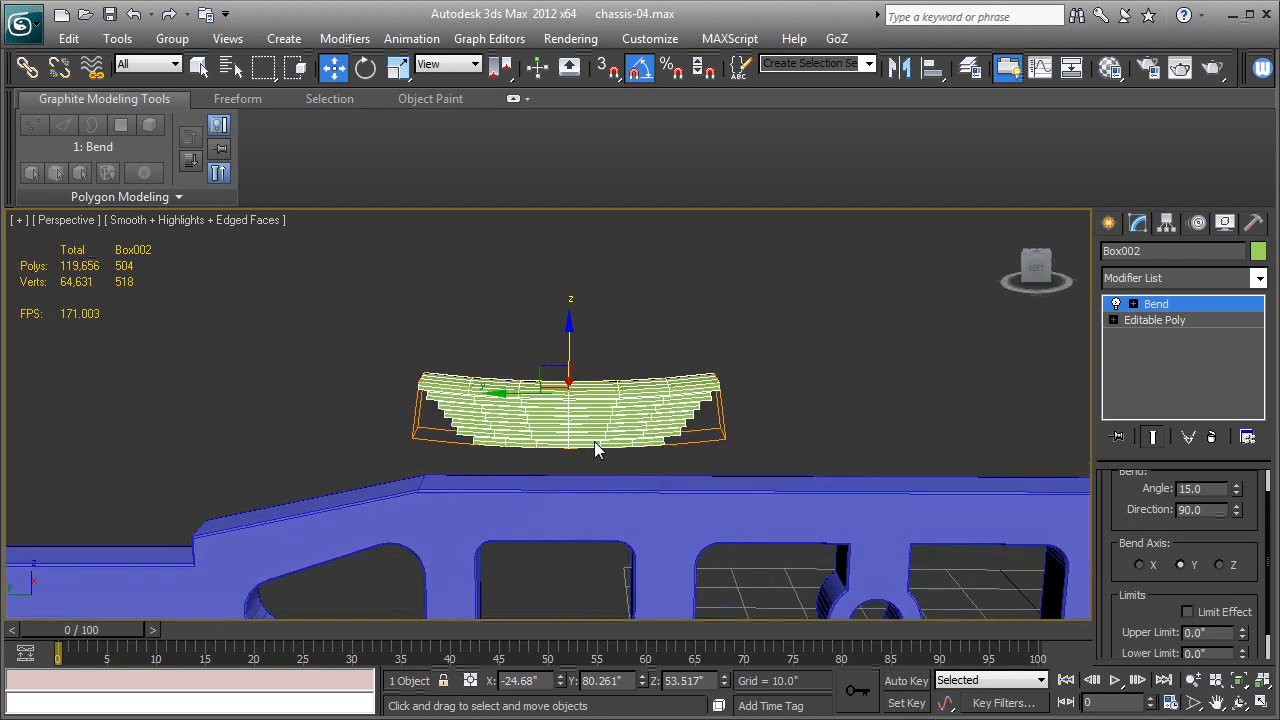
pyautogui.keyDown('alt'); pyautogui.moveTo(595, 450); pyautogui.dragTo(668, 443, button='middle'); pyautogui.keyUp('alt')
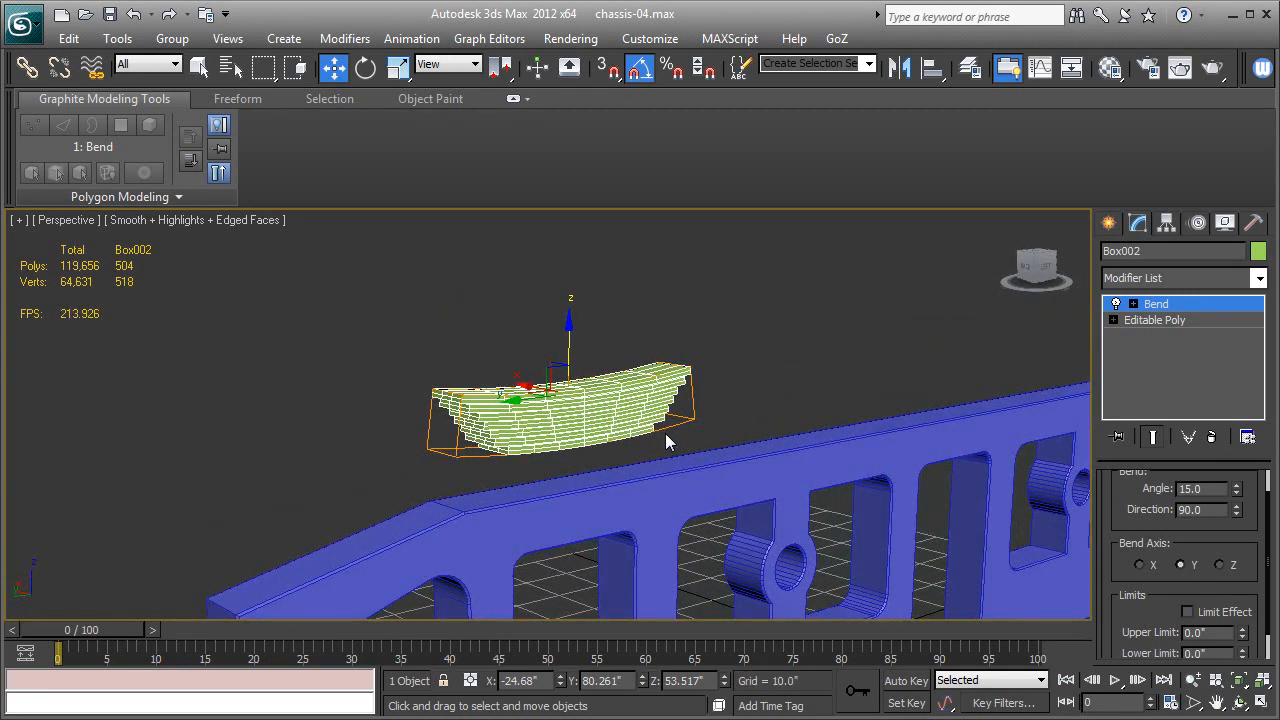
pyautogui.moveTo(665, 434); pyautogui.dragTo(692, 448, button='middle')
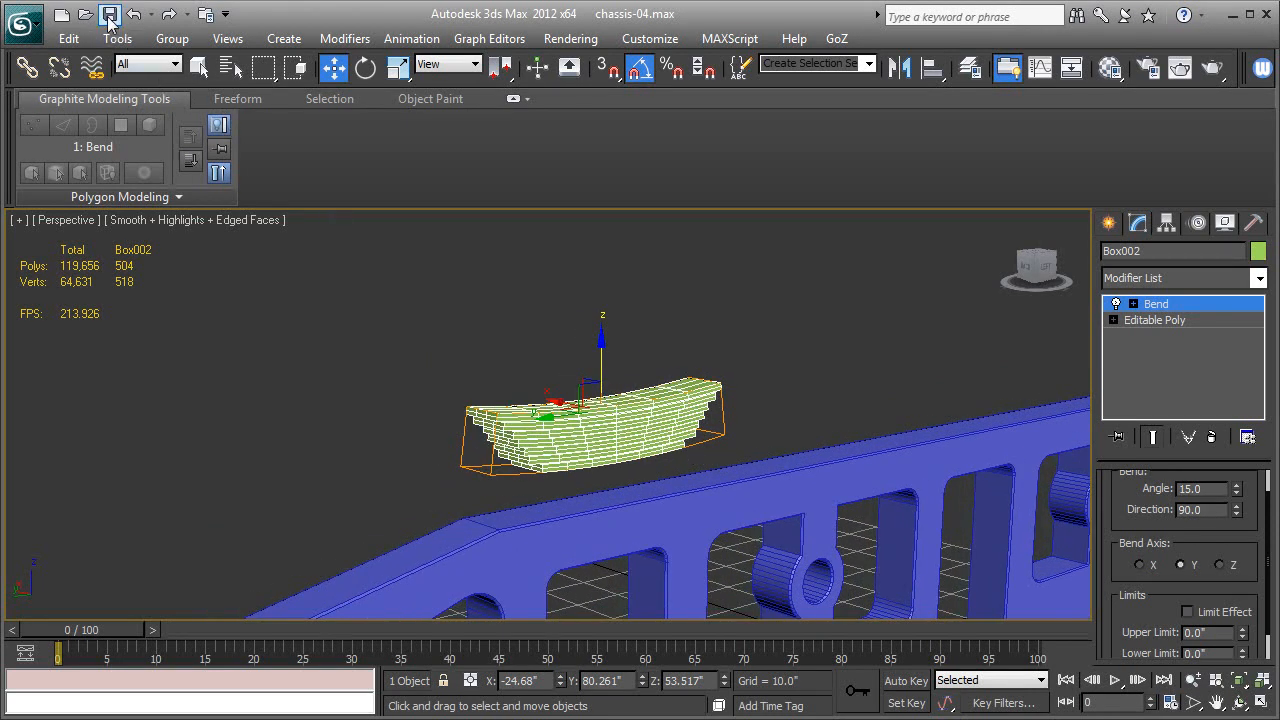
# In the Top view, draw a plane about 1.9" long and 6.6" wide across the middle of the top leaf.
pyautogui.keyDown('alt'); pyautogui.moveTo(578, 400); pyautogui.dragTo(522, 456, button='middle'); pyautogui.keyUp('alt')
pyautogui.scroll(3, 520, 458)
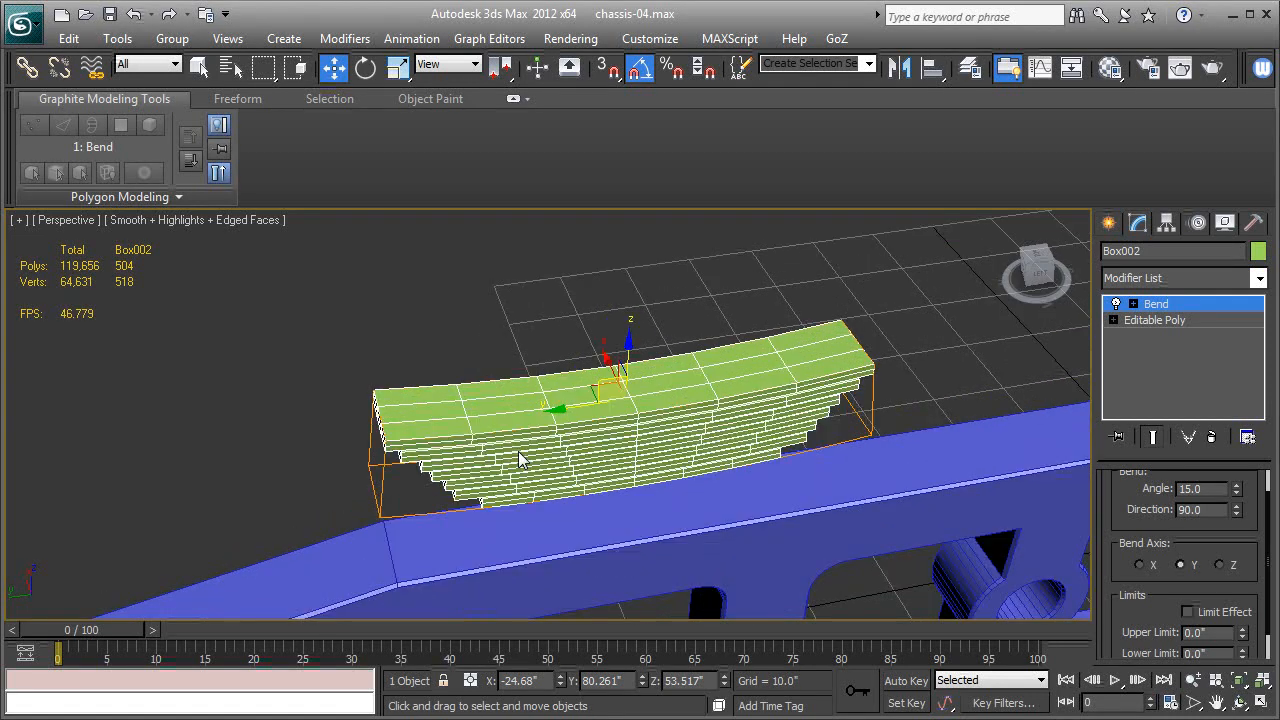
pyautogui.press('t')
pyautogui.scroll(5, 657, 449)
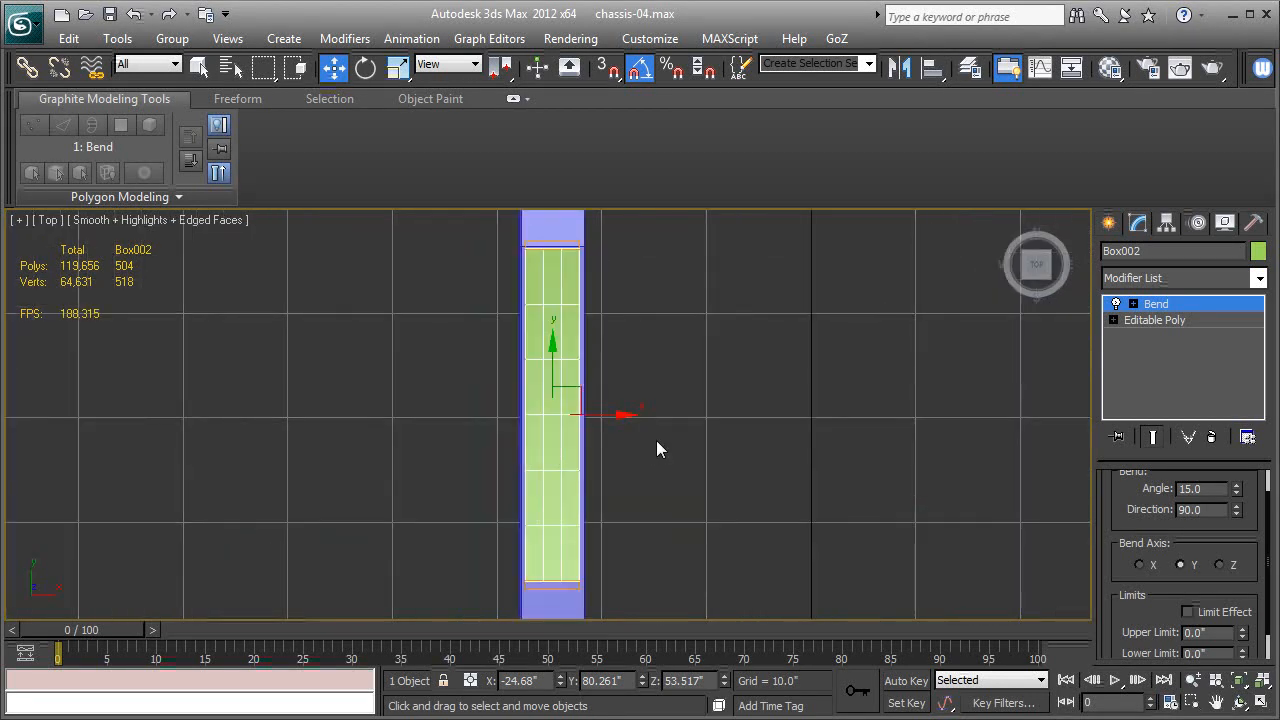
pyautogui.click(1108, 222)
pyautogui.click(1222, 435)
pyautogui.moveTo(729, 398); pyautogui.dragTo(735, 355, button='middle')
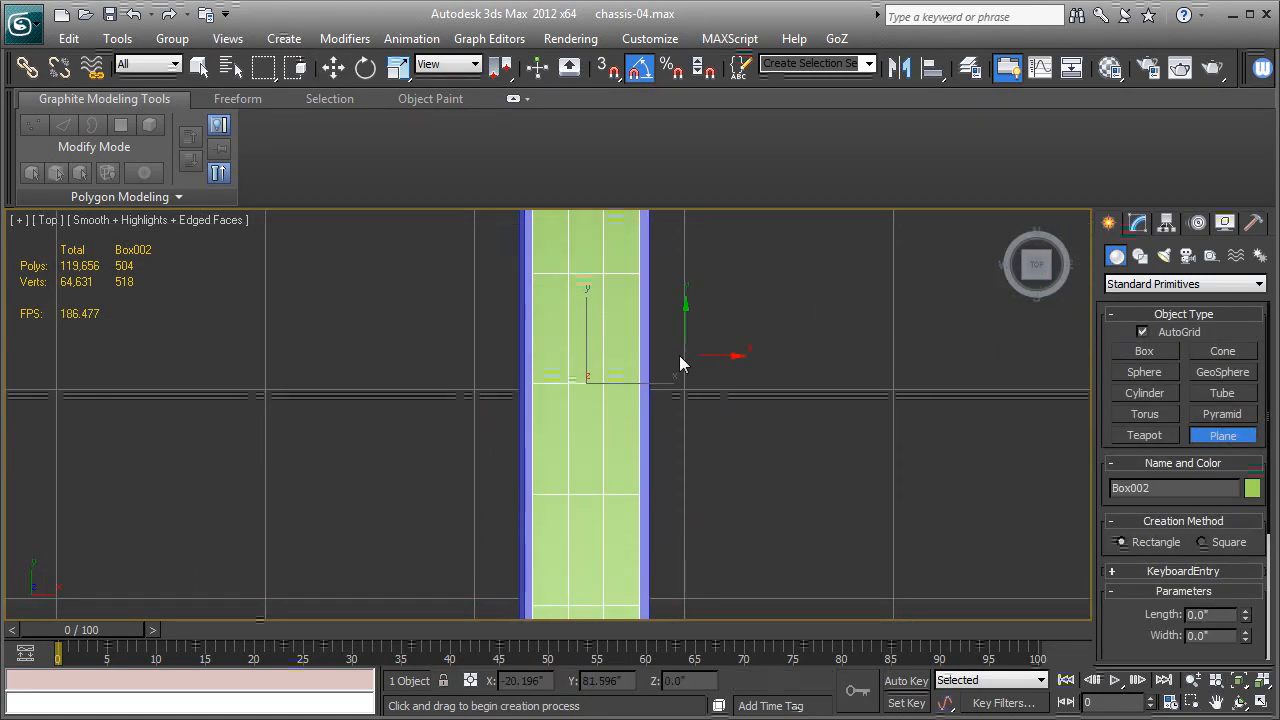
pyautogui.moveTo(537, 370); pyautogui.dragTo(674, 408)
pyautogui.click(335, 73)
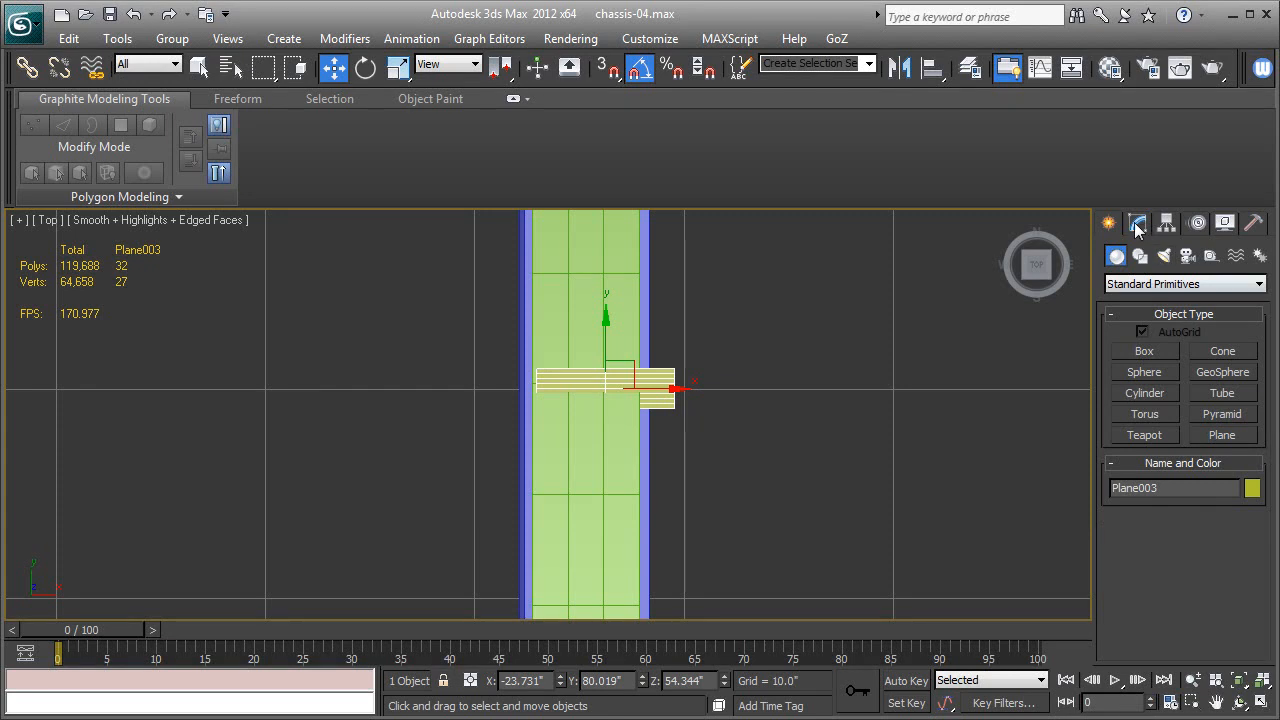
# Reduce the plane to one length and one width segment and centre it across the leaf at about X -24.6".
pyautogui.click(1138, 222)
pyautogui.rightClick(1243, 563)
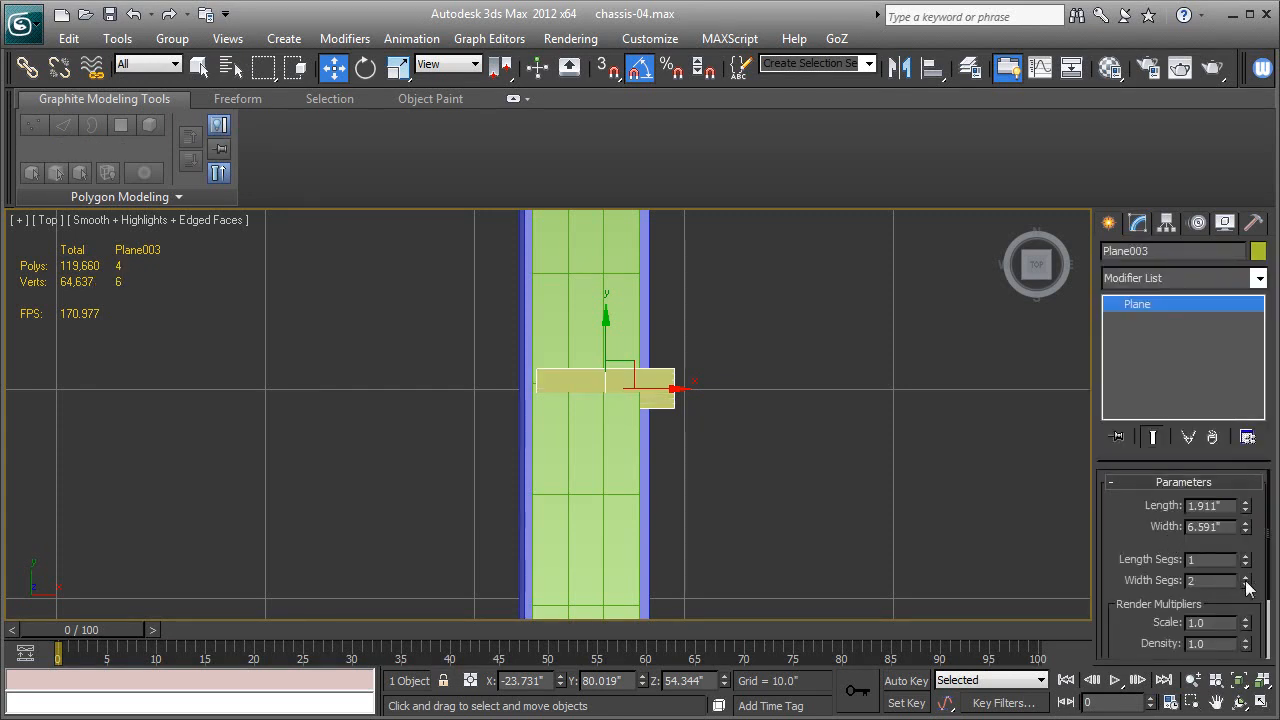
pyautogui.moveTo(672, 390); pyautogui.dragTo(650, 397)
pyautogui.press('p')
pyautogui.keyDown('alt'); pyautogui.moveTo(649, 391); pyautogui.dragTo(790, 331, button='middle'); pyautogui.keyUp('alt')
pyautogui.scroll(6, 707, 413)
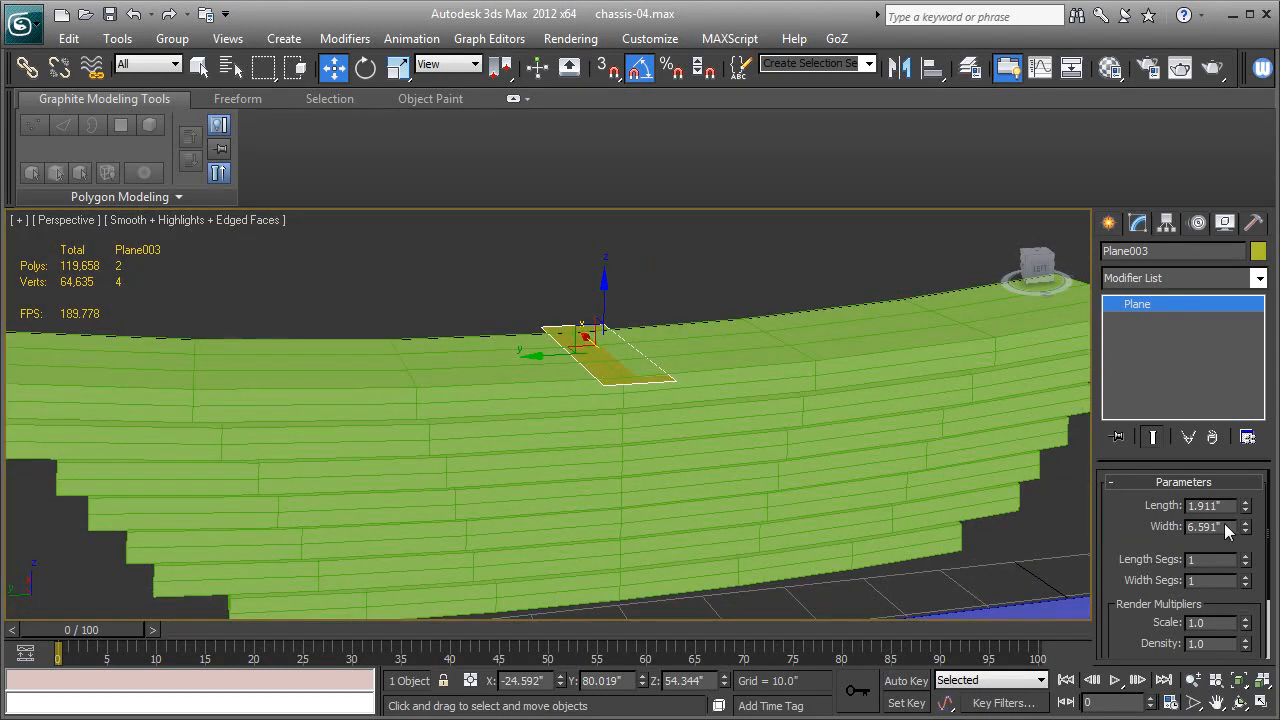
# Set the plane's length to about 2.79" and divide it into two length segments and three width segments.
pyautogui.moveTo(1248, 515); pyautogui.dragTo(1258, 470)
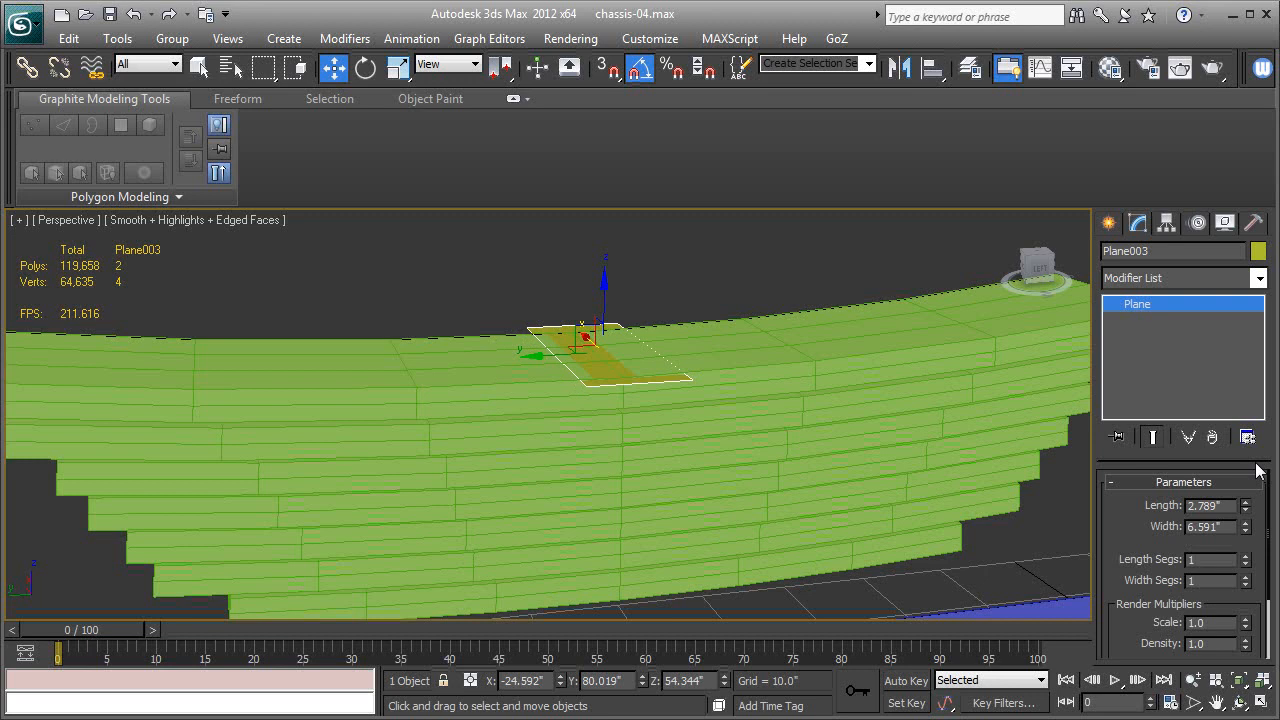
pyautogui.keyDown('alt'); pyautogui.moveTo(647, 407); pyautogui.dragTo(707, 451, button='middle'); pyautogui.keyUp('alt')
pyautogui.click(1246, 576)
pyautogui.click(1246, 576)
# Convert the plane to Editable Poly and raise it slightly above the top leaf, to Z 54.464".
pyautogui.rightClick(1127, 345)
pyautogui.click(1105, 377)
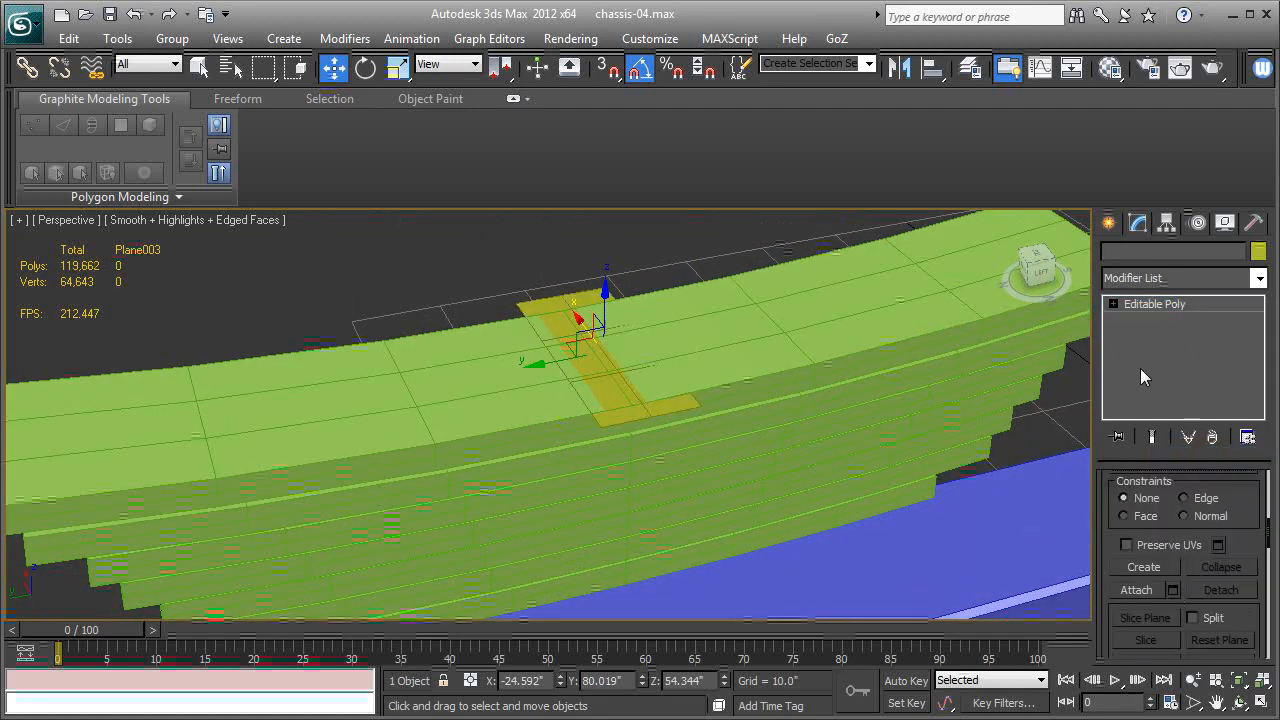
pyautogui.keyDown('alt'); pyautogui.moveTo(610, 303); pyautogui.dragTo(760, 286, button='middle'); pyautogui.keyUp('alt')
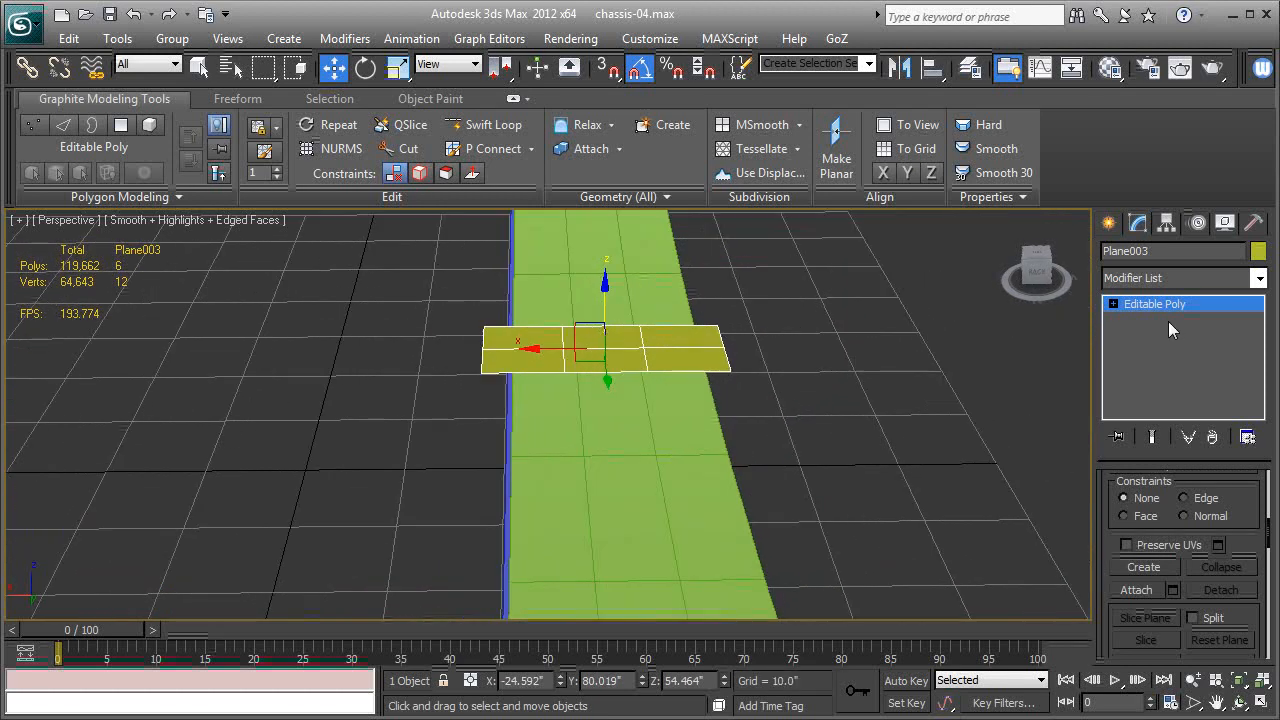
# Pull the plane's two short end edges slightly inward toward the sides of the leaf.
pyautogui.click(1112, 305)
pyautogui.click(1146, 336)
pyautogui.click(726, 350)
pyautogui.keyDown('ctrl'); pyautogui.click(655, 350); pyautogui.keyUp('ctrl')
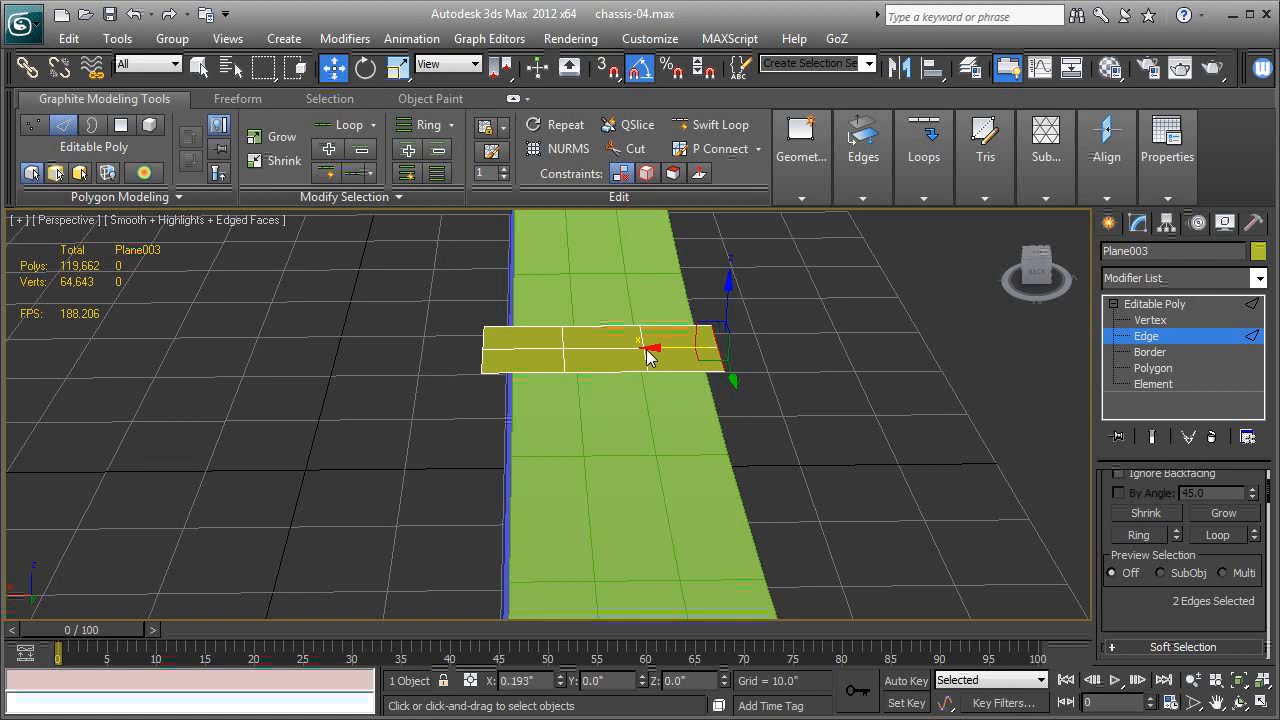
pyautogui.moveTo(652, 352); pyautogui.dragTo(646, 352)
pyautogui.doubleClick(485, 346)
pyautogui.moveTo(414, 360); pyautogui.dragTo(425, 358)
# Chamfer the edges at both short ends of the plane by about 0.4" with one segment.
pyautogui.keyDown('ctrl'); pyautogui.click(718, 338); pyautogui.keyUp('ctrl')
pyautogui.keyDown('ctrl'); pyautogui.click(724, 358); pyautogui.keyUp('ctrl')
pyautogui.keyDown('alt'); pyautogui.moveTo(724, 358); pyautogui.dragTo(862, 408, button='middle'); pyautogui.keyUp('alt')
pyautogui.scroll(-3, 1155, 570)
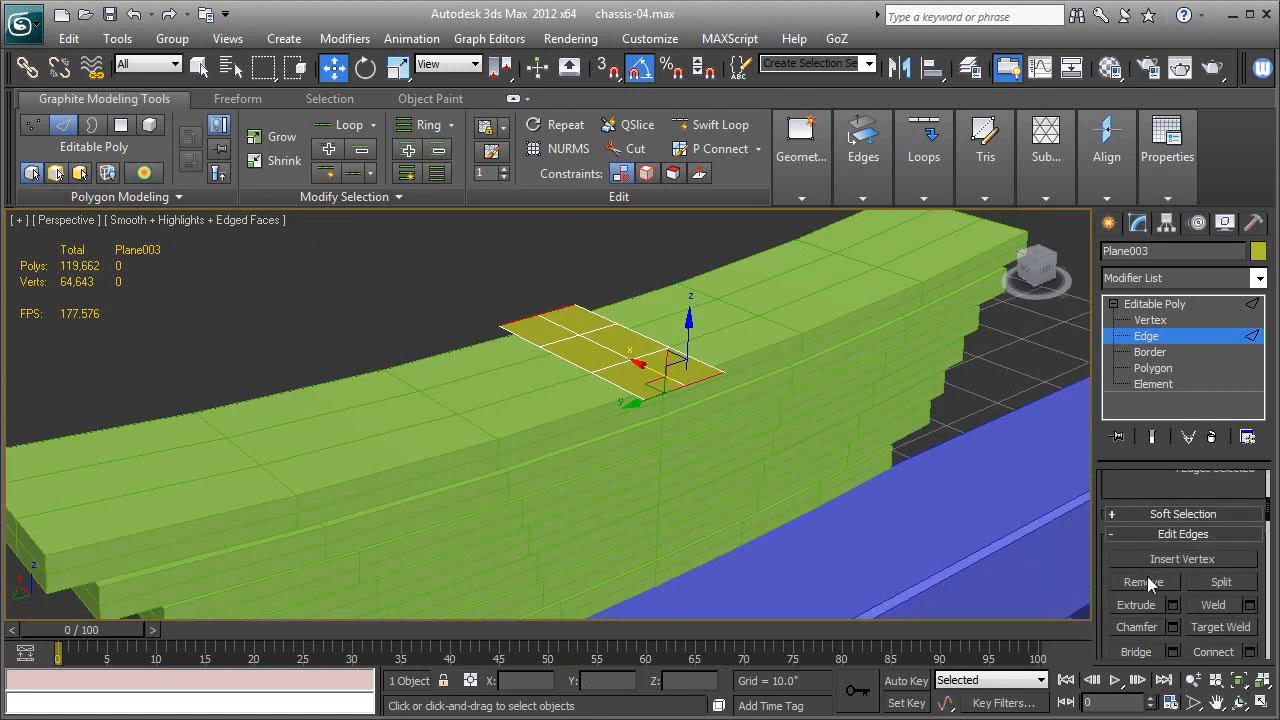
pyautogui.click(1175, 626)
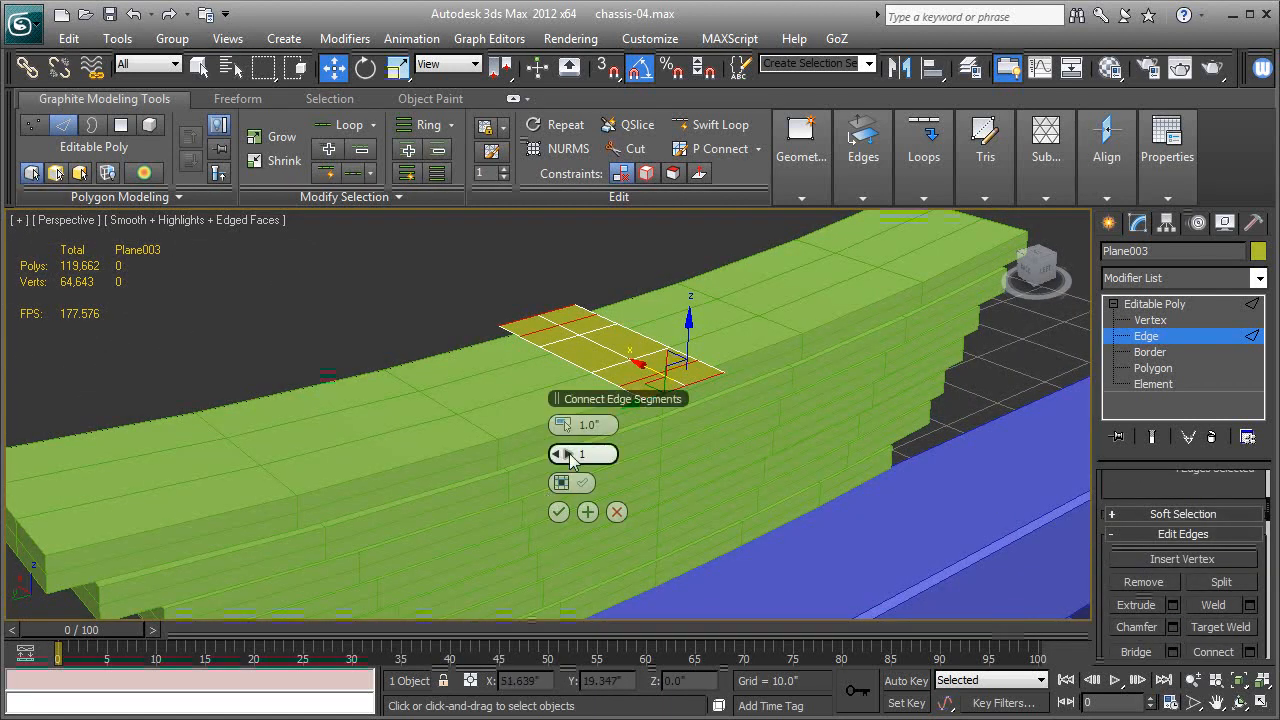
pyautogui.moveTo(571, 426); pyautogui.dragTo(567, 426)
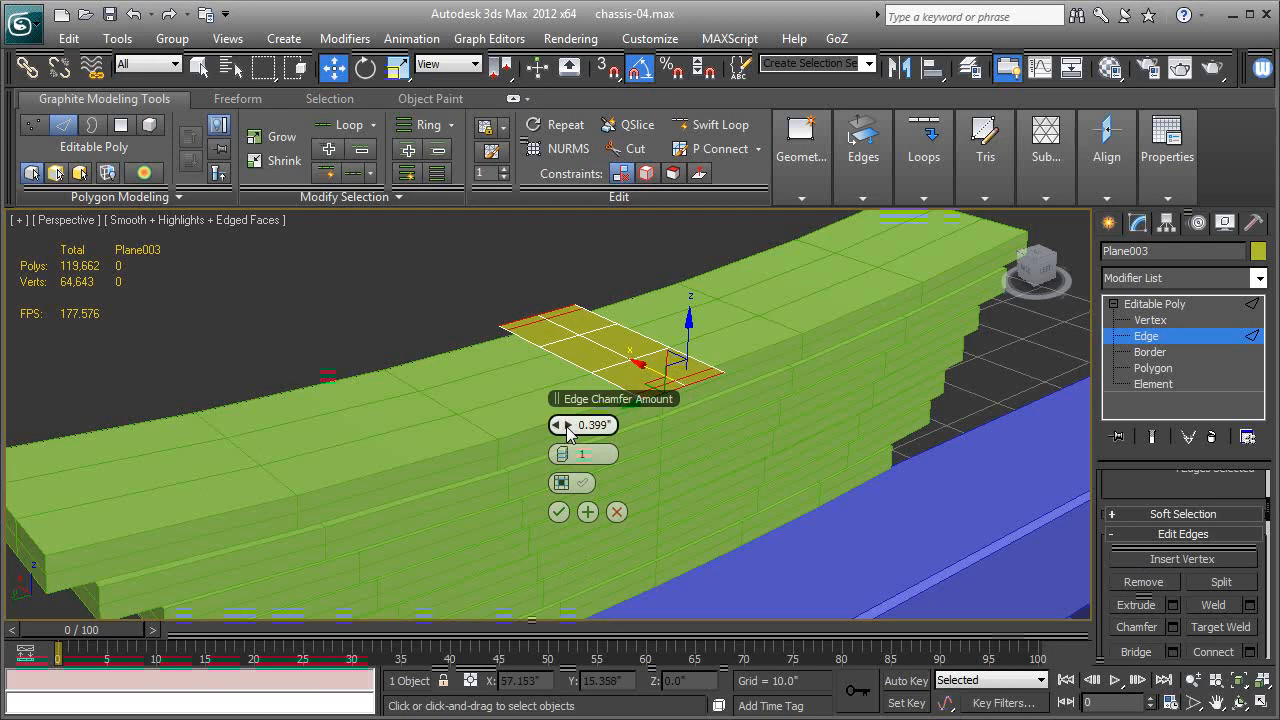
pyautogui.click(558, 513)
# Extend the outermost edges at both ends of the plane a short distance downward as new faces.
pyautogui.keyDown('alt'); pyautogui.moveTo(529, 445); pyautogui.dragTo(593, 447, button='middle'); pyautogui.keyUp('alt')
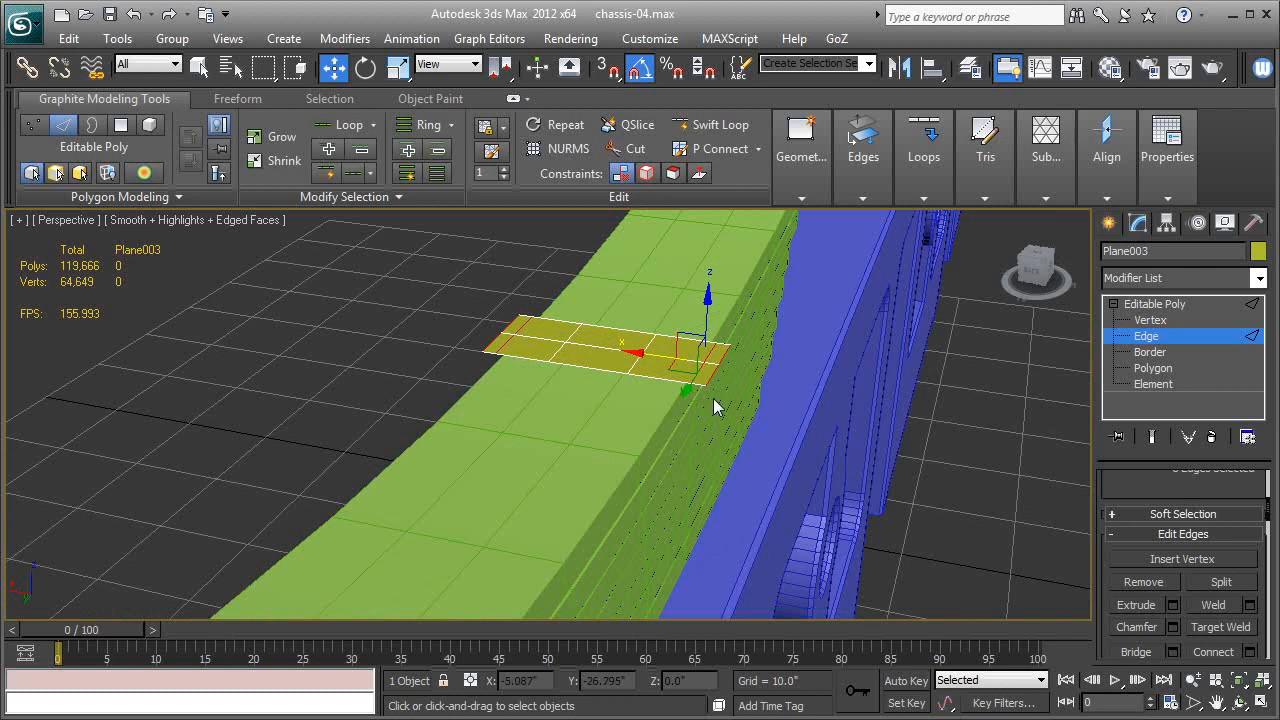
pyautogui.click(673, 388)
pyautogui.keyDown('ctrl'); pyautogui.click(507, 323); pyautogui.keyUp('ctrl')
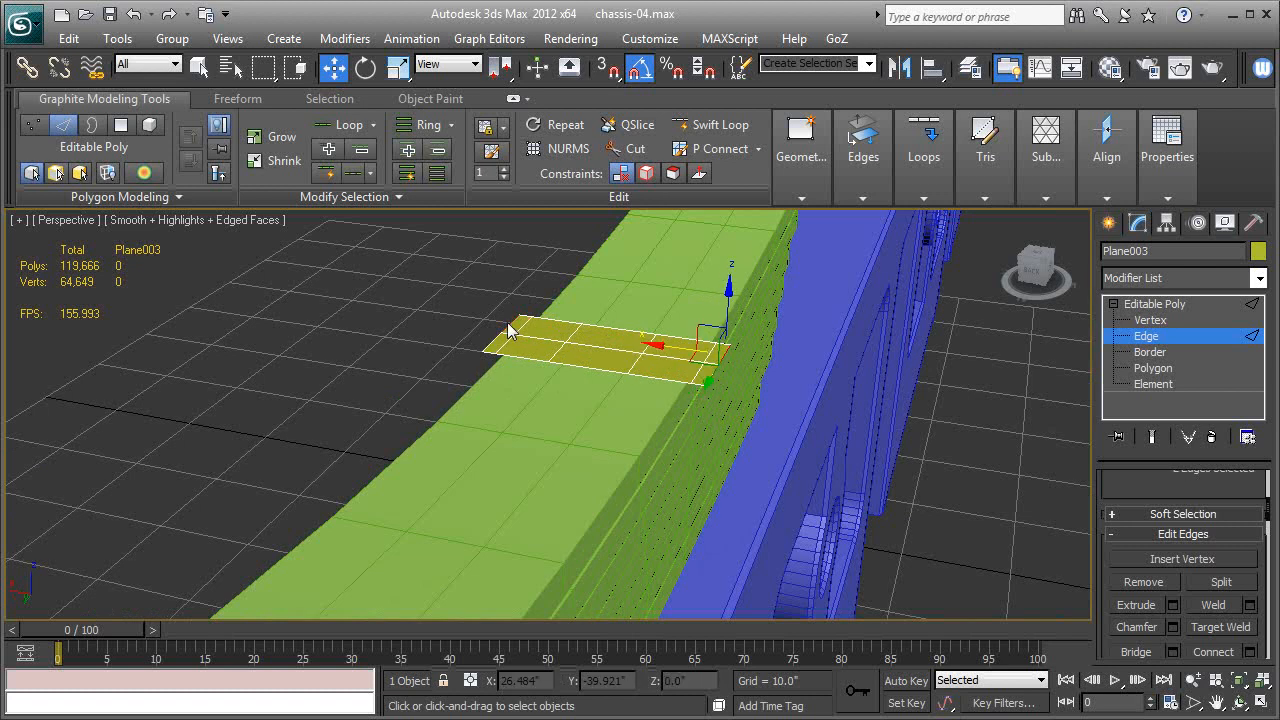
pyautogui.hotkey('alt', 'l')
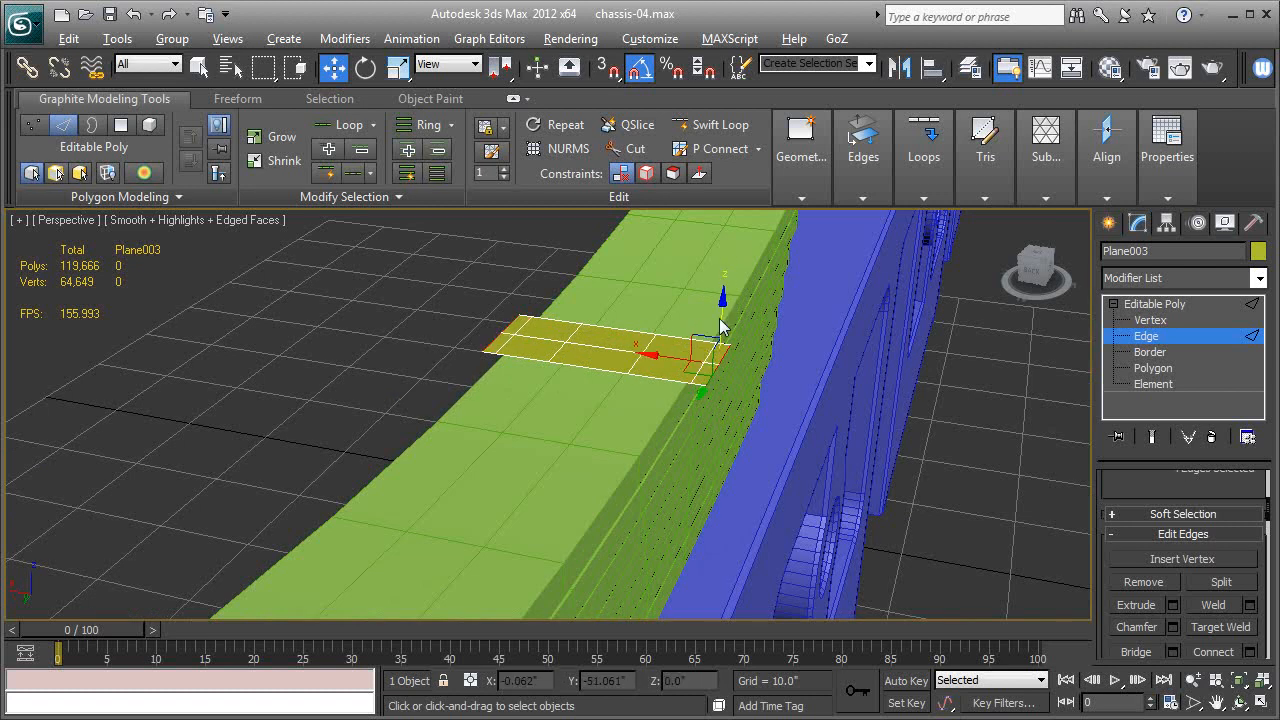
pyautogui.keyDown('shift'); pyautogui.moveTo(724, 316); pyautogui.dragTo(724, 338); pyautogui.keyUp('shift')
# Extend both end edges down the sides of the stack in two more sections, ending below the lowest leaf.
pyautogui.keyDown('alt'); pyautogui.moveTo(727, 411); pyautogui.dragTo(668, 394, button='middle'); pyautogui.keyUp('alt')
pyautogui.keyDown('shift'); pyautogui.moveTo(698, 337); pyautogui.dragTo(704, 532); pyautogui.keyUp('shift')
pyautogui.moveTo(706, 507); pyautogui.dragTo(632, 360, button='middle')
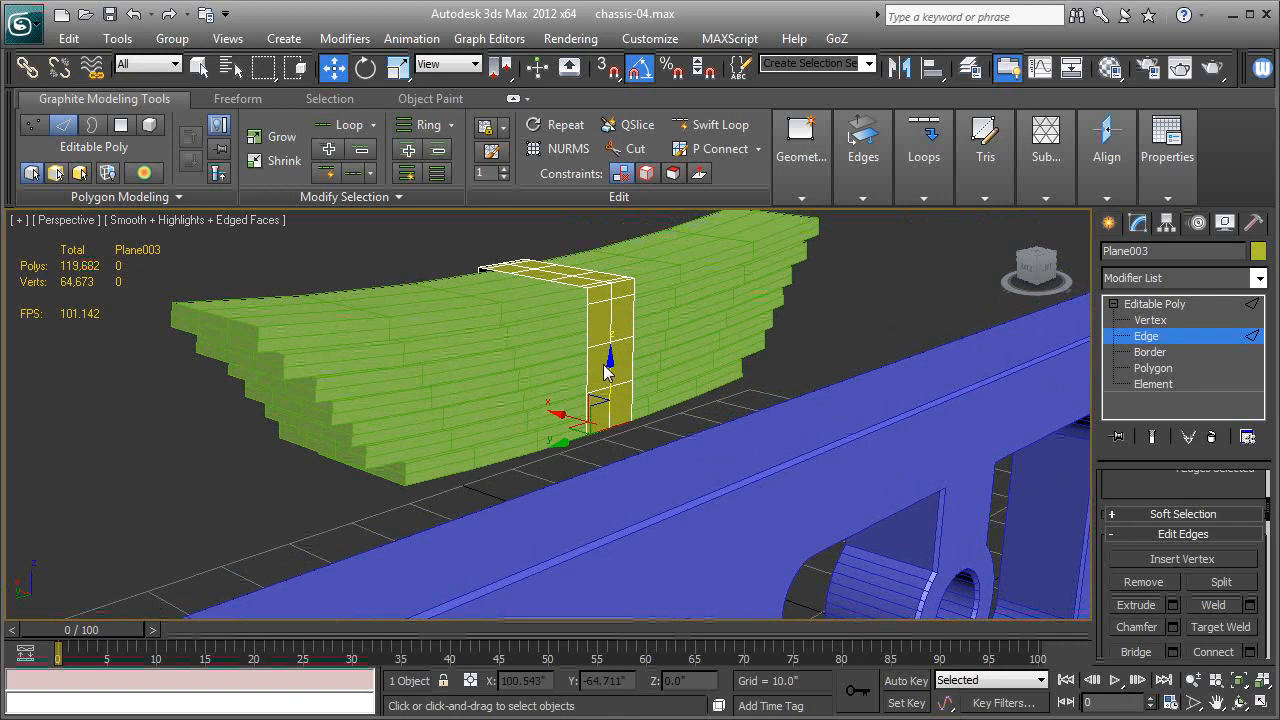
pyautogui.keyDown('shift'); pyautogui.moveTo(611, 370); pyautogui.dragTo(609, 466); pyautogui.keyUp('shift')
pyautogui.keyDown('alt'); pyautogui.moveTo(609, 466); pyautogui.dragTo(556, 424, button='middle'); pyautogui.keyUp('alt')
# Leave edge editing and add a Shell modifier to the strap around the leaves.
pyautogui.click(1132, 307)
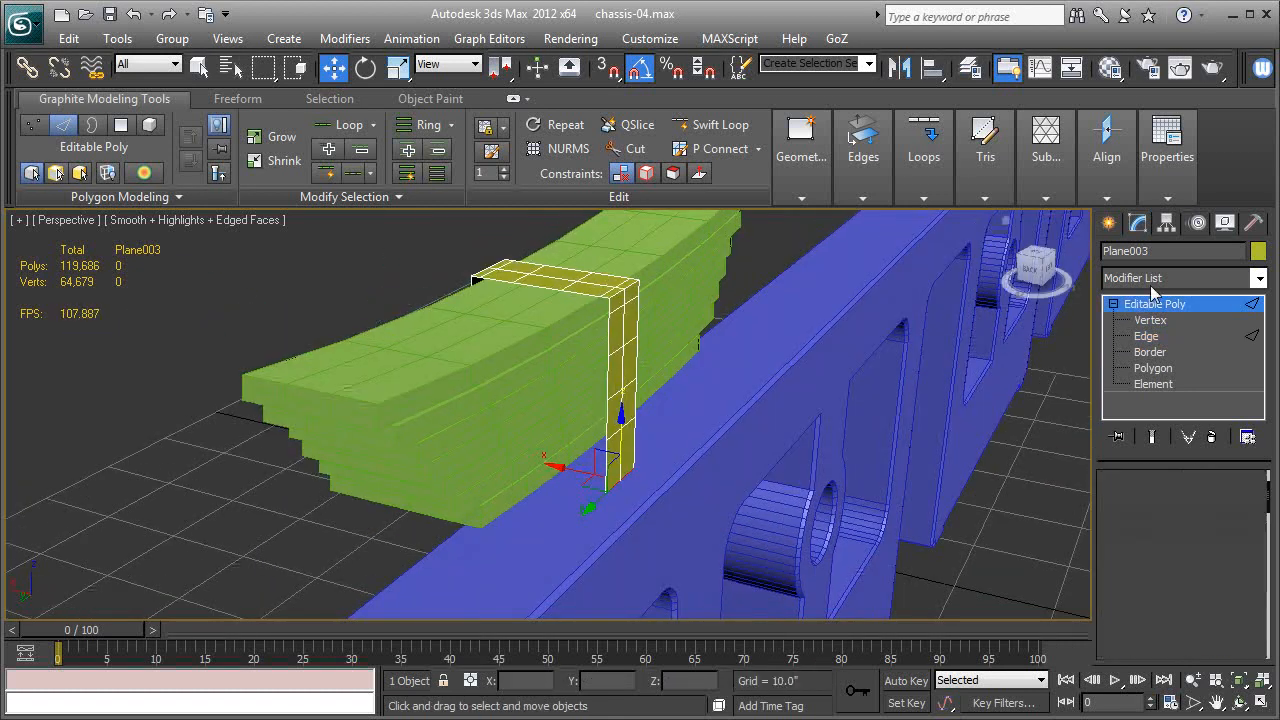
pyautogui.click(1157, 280)
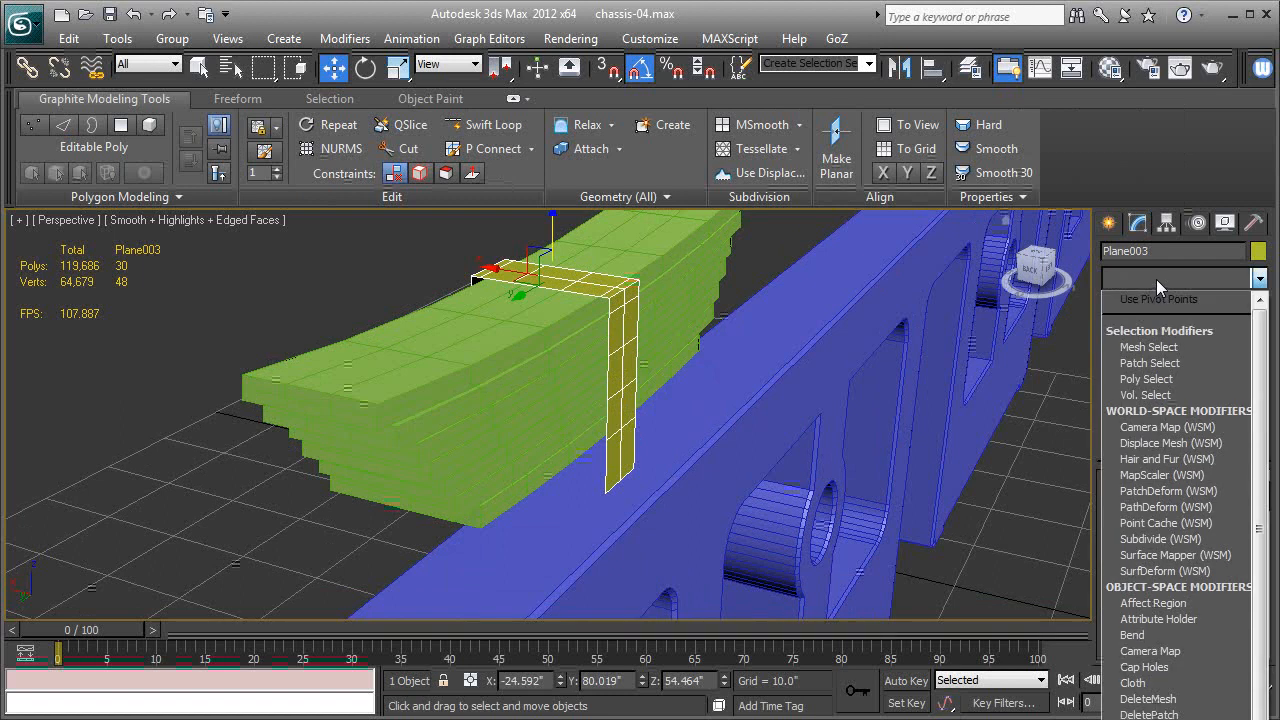
pyautogui.press('s')
pyautogui.press('s')
pyautogui.press('s')
pyautogui.press('s')
pyautogui.press('s')
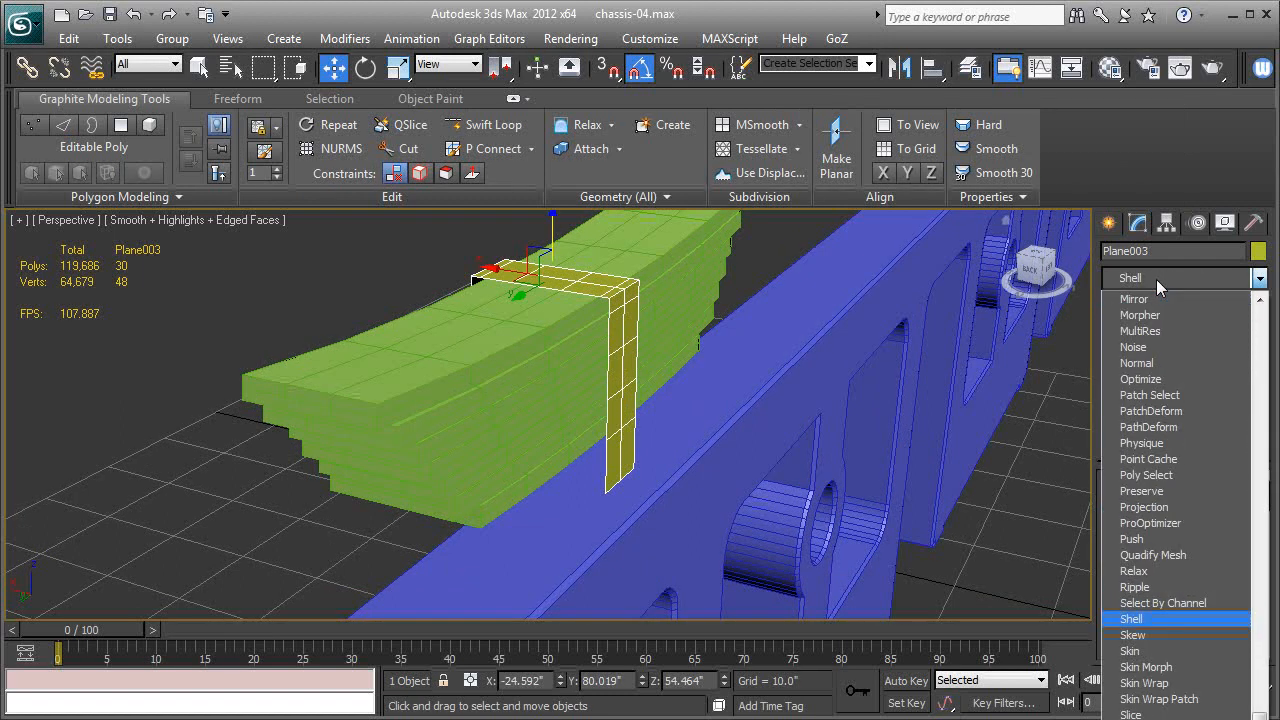
pyautogui.press('Return')
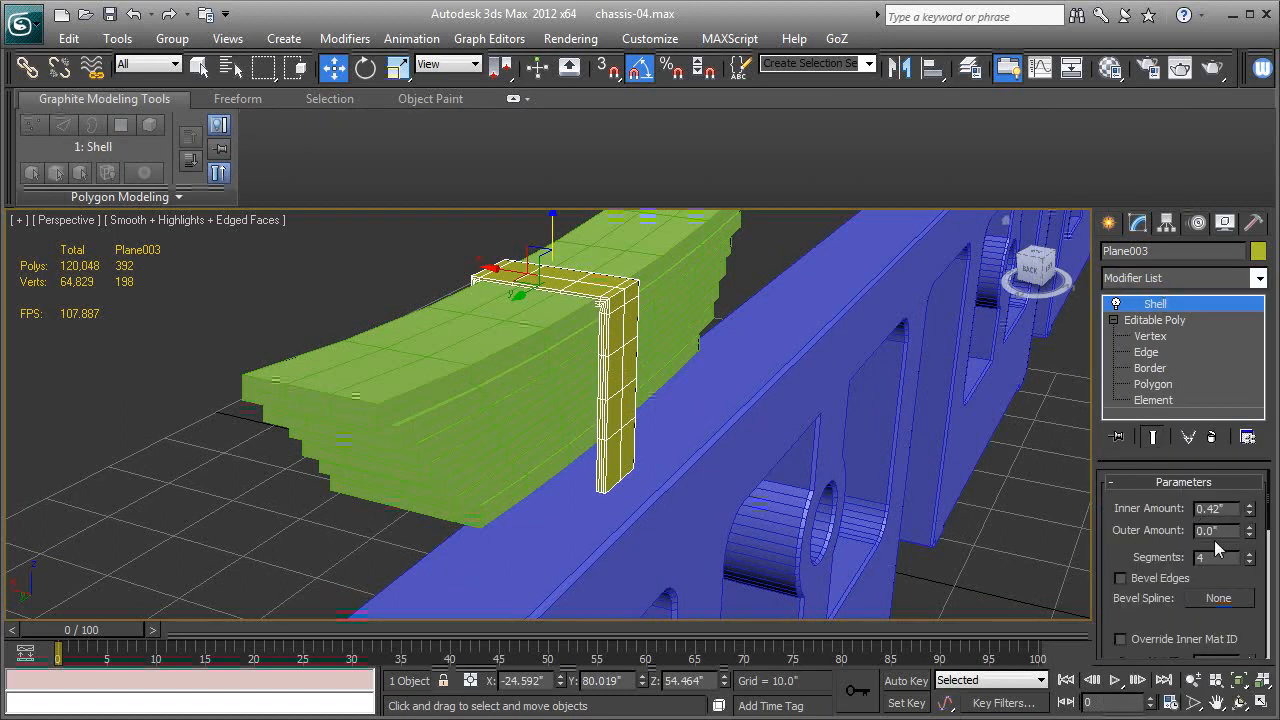
# Set the shell to 2 segments with an inner amount of 0" and an outer amount of 0.36".
pyautogui.rightClick(1248, 561)
pyautogui.click(1249, 555)
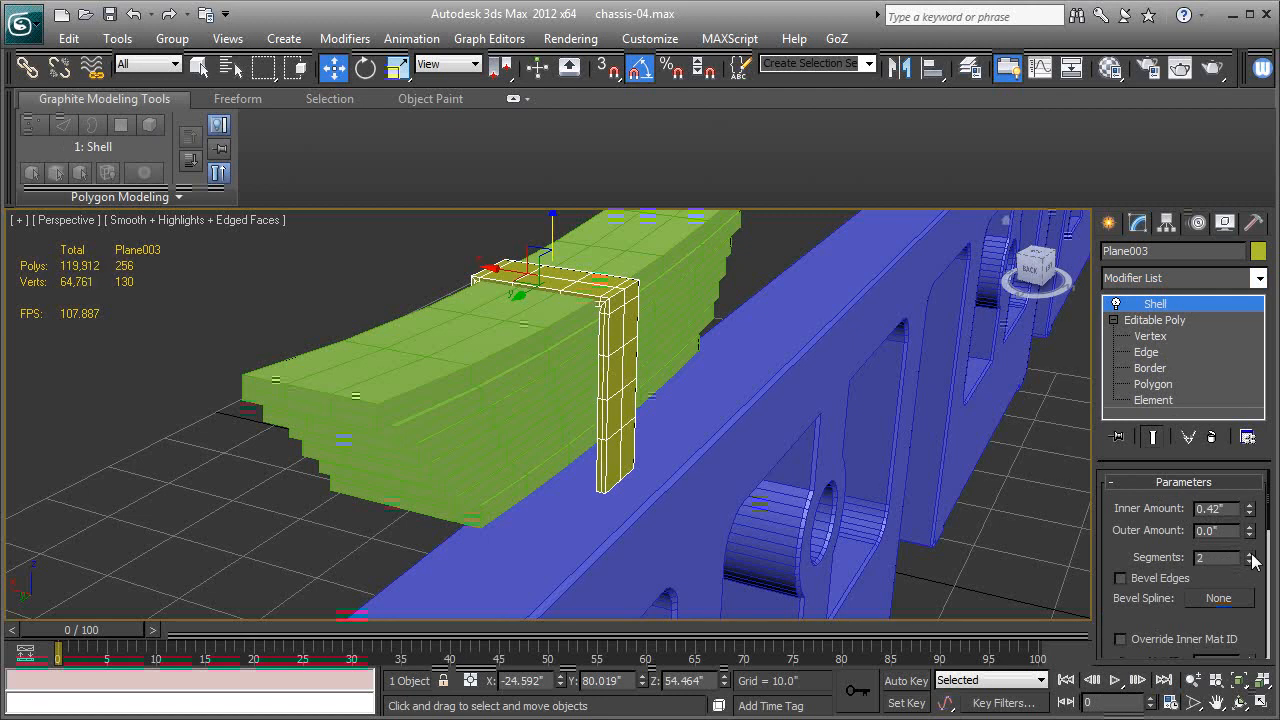
pyautogui.rightClick(1250, 513)
pyautogui.moveTo(1249, 533)
pyautogui.mouseDown()
pyautogui.moveTo(1268, 505)
pyautogui.moveTo(1261, 518)
pyautogui.mouseUp()
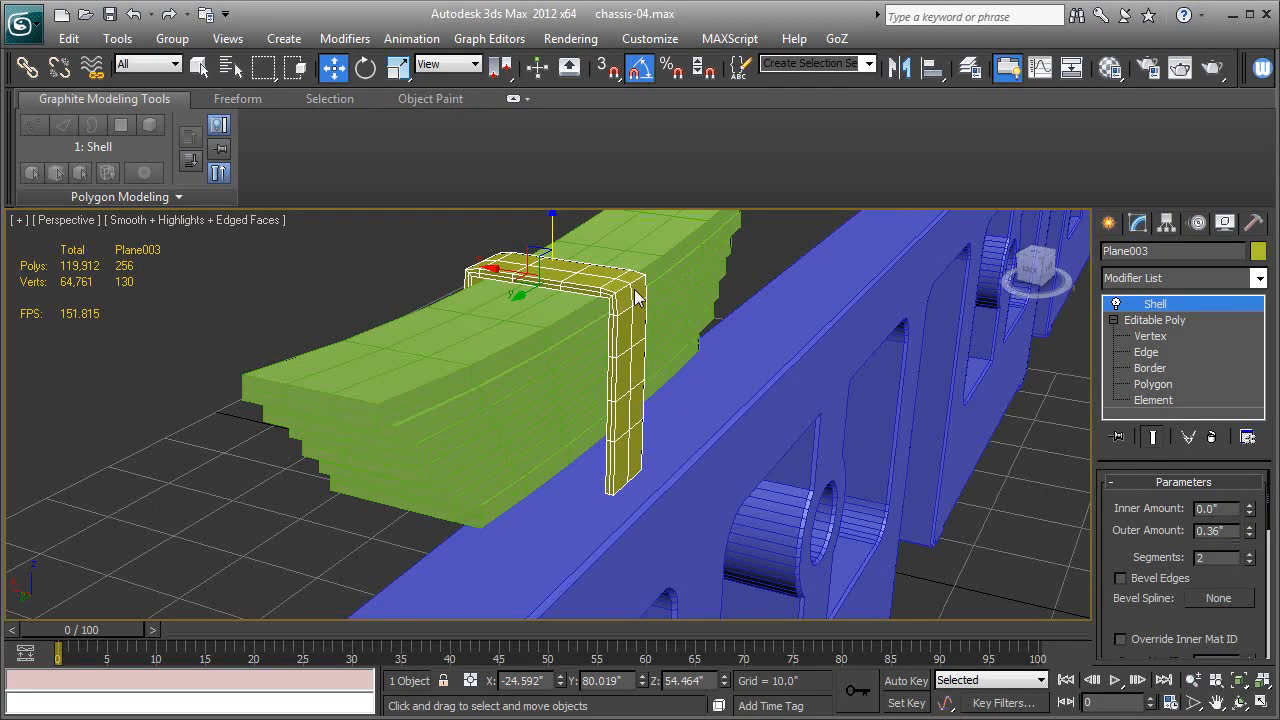
# Enable Straighten Corners for the strap's shell and check the strap from the side.
pyautogui.scroll(-10, 1125, 560)
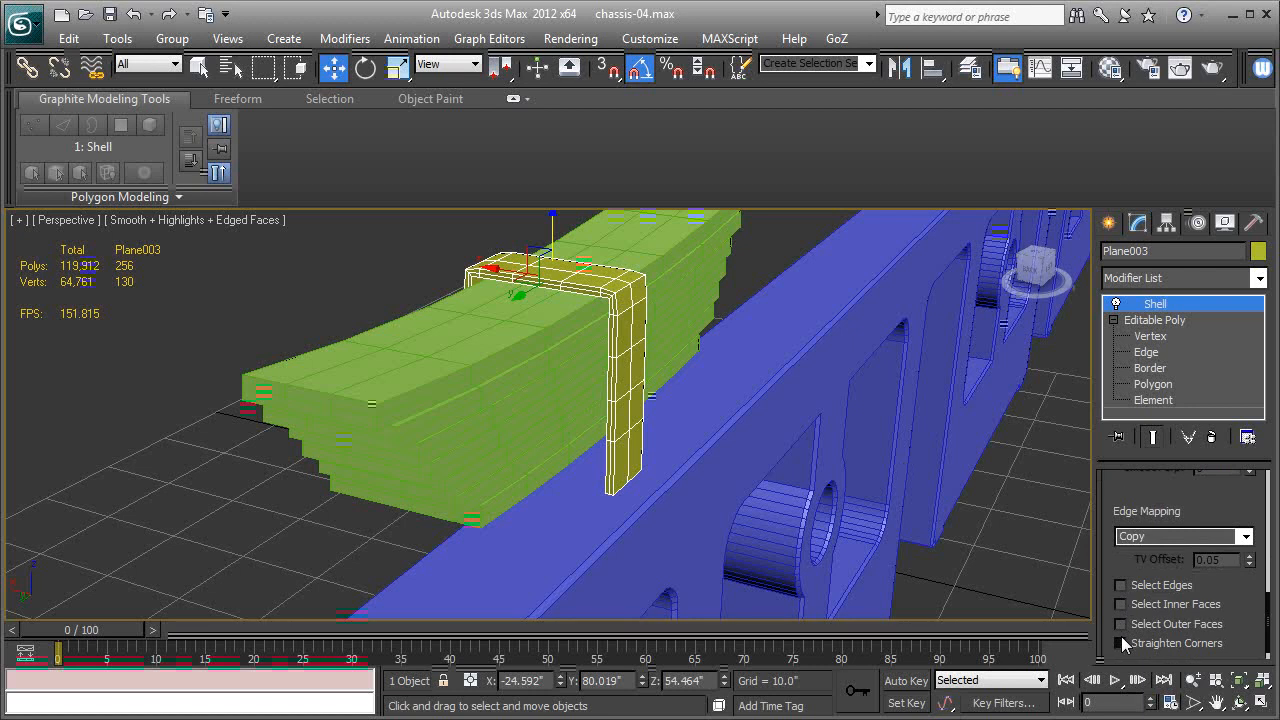
pyautogui.scroll(3, 1113, 592)
pyautogui.scroll(7, 1113, 592)
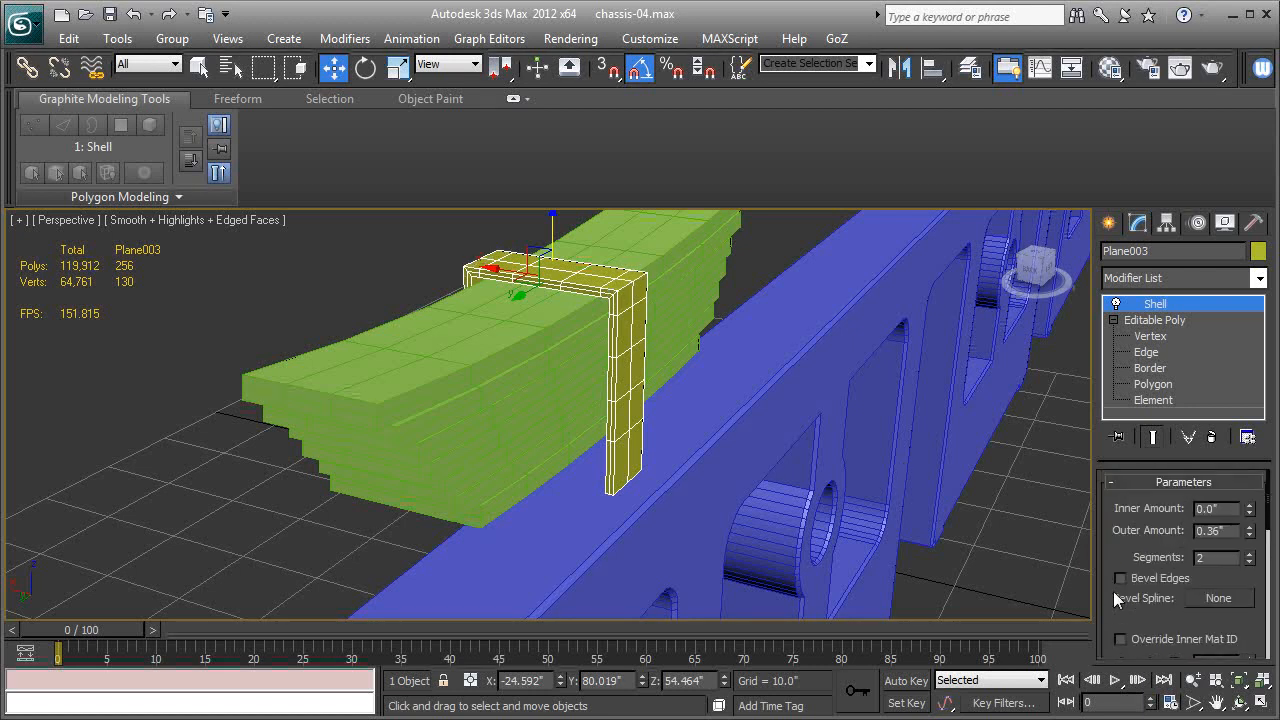
pyautogui.keyDown('alt'); pyautogui.moveTo(683, 441); pyautogui.dragTo(620, 503, button='middle'); pyautogui.keyUp('alt')
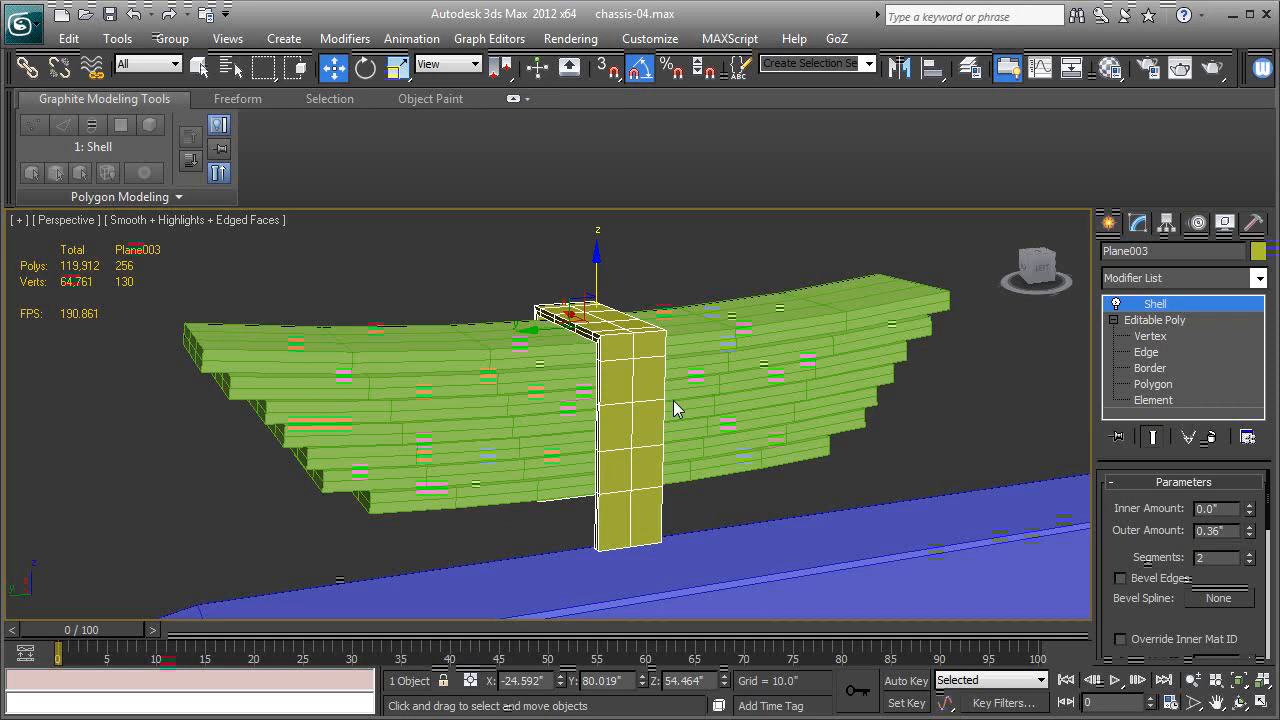
# Rename the strap to spring_bracket-01 and the stack of bent leaves to Splings-01.
pyautogui.keyDown('alt'); pyautogui.moveTo(686, 420); pyautogui.dragTo(622, 437, button='middle'); pyautogui.keyUp('alt')
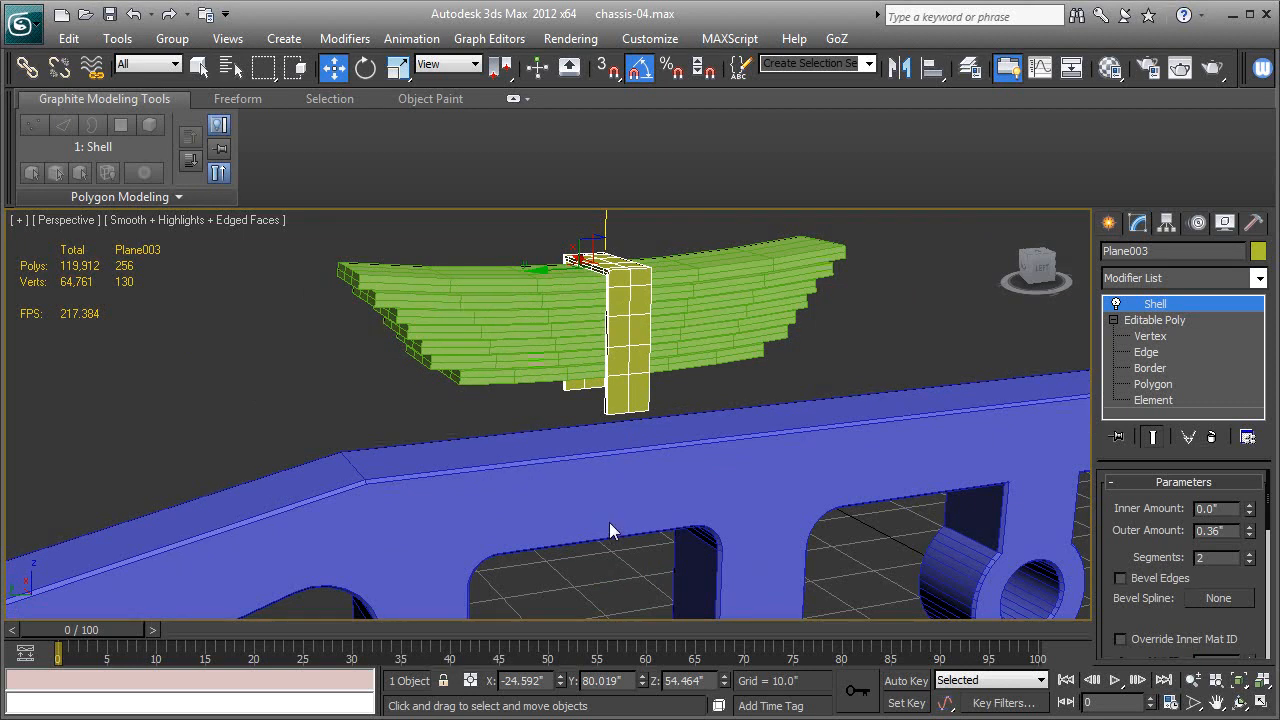
pyautogui.click(1173, 255)
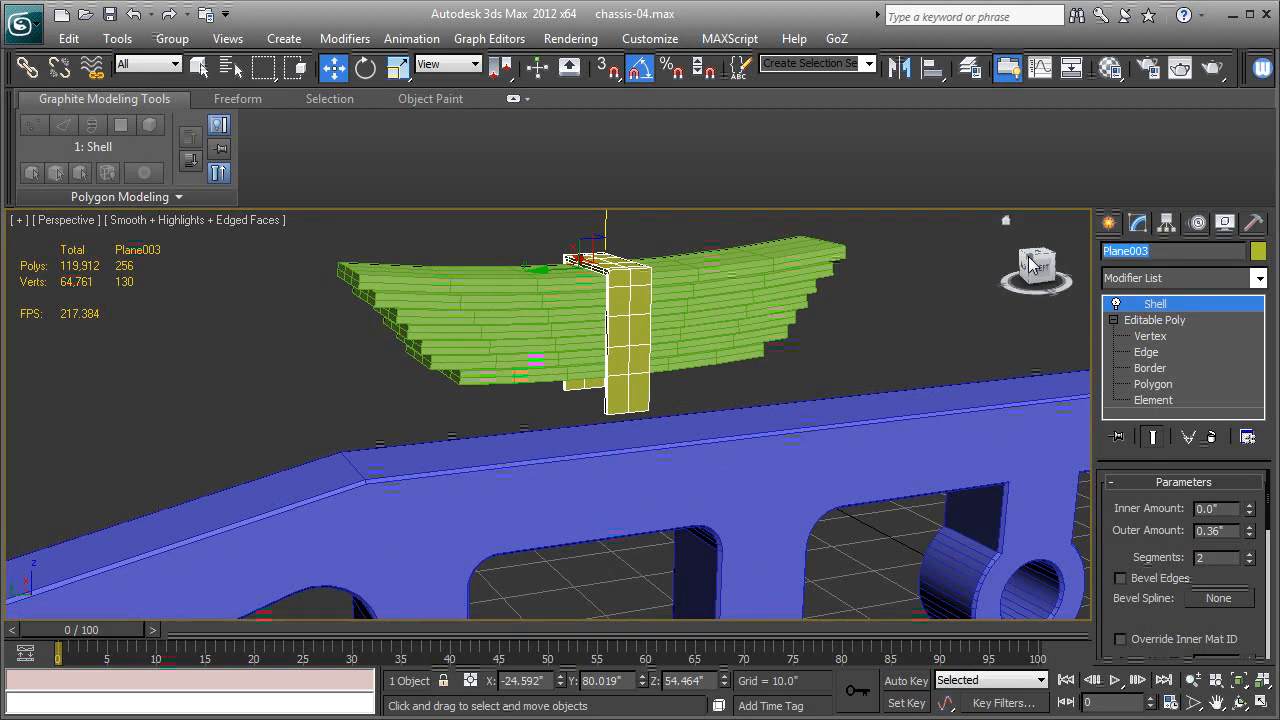
pyautogui.write('spring_bracket-01')
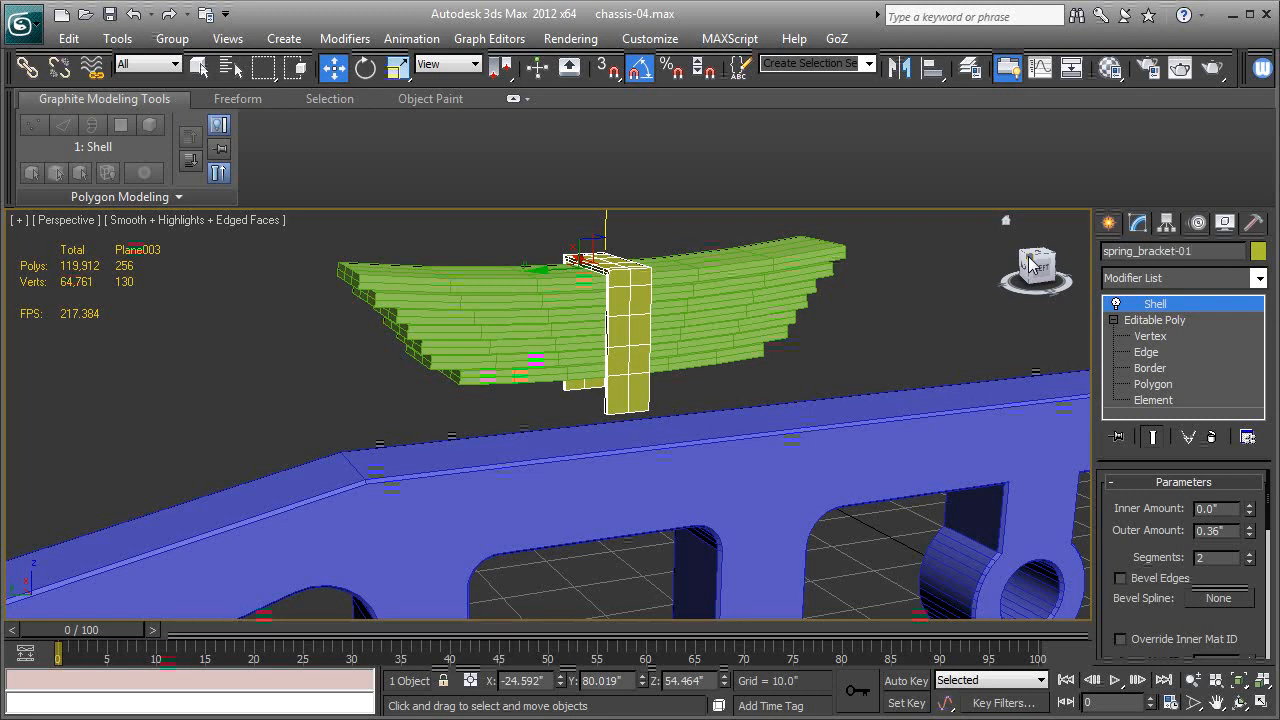
pyautogui.click(755, 293)
pyautogui.click(1156, 251)
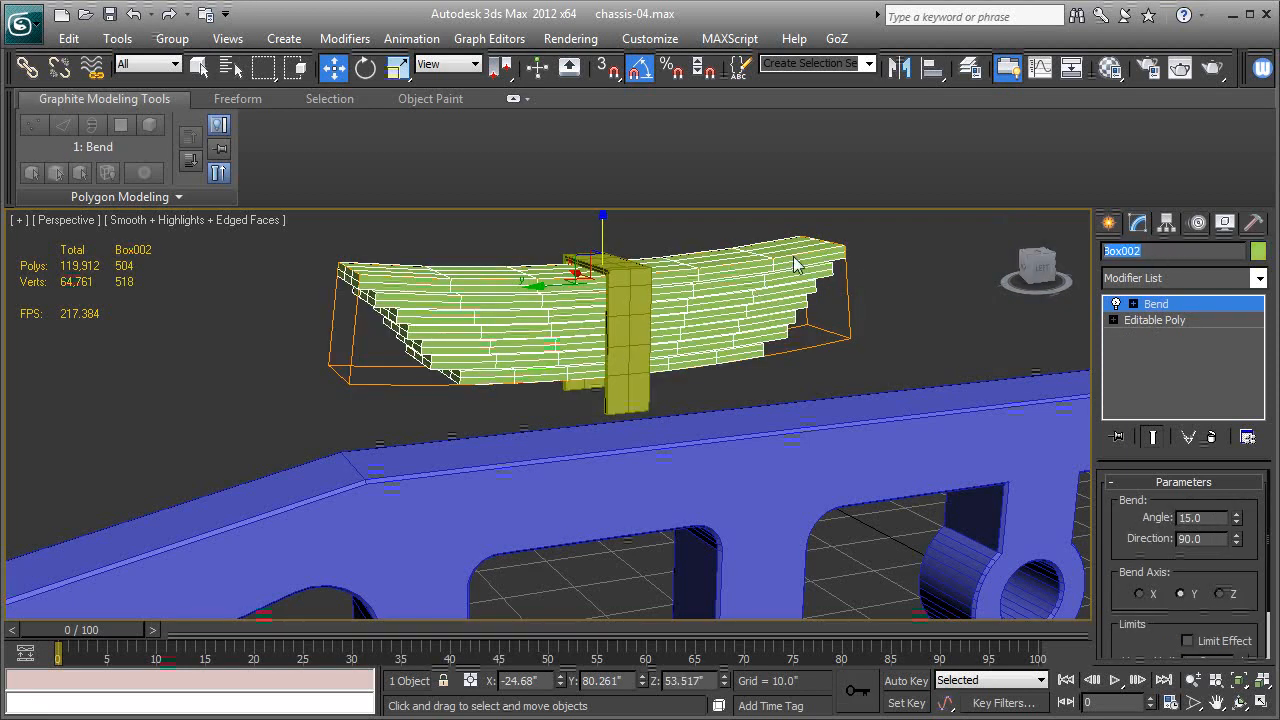
pyautogui.write('Splings-01')
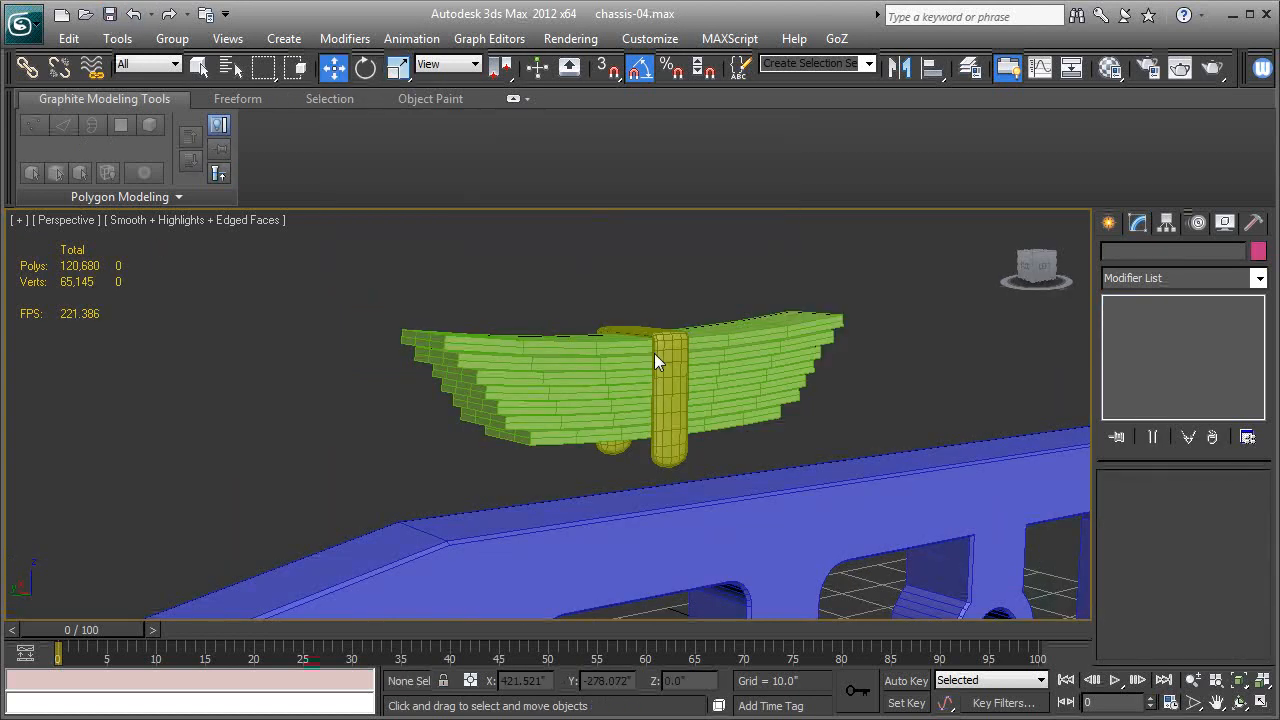
# Select the smoothed strap and hide the edged faces to check its fit from the end of the spring.
pyautogui.click(664, 354)
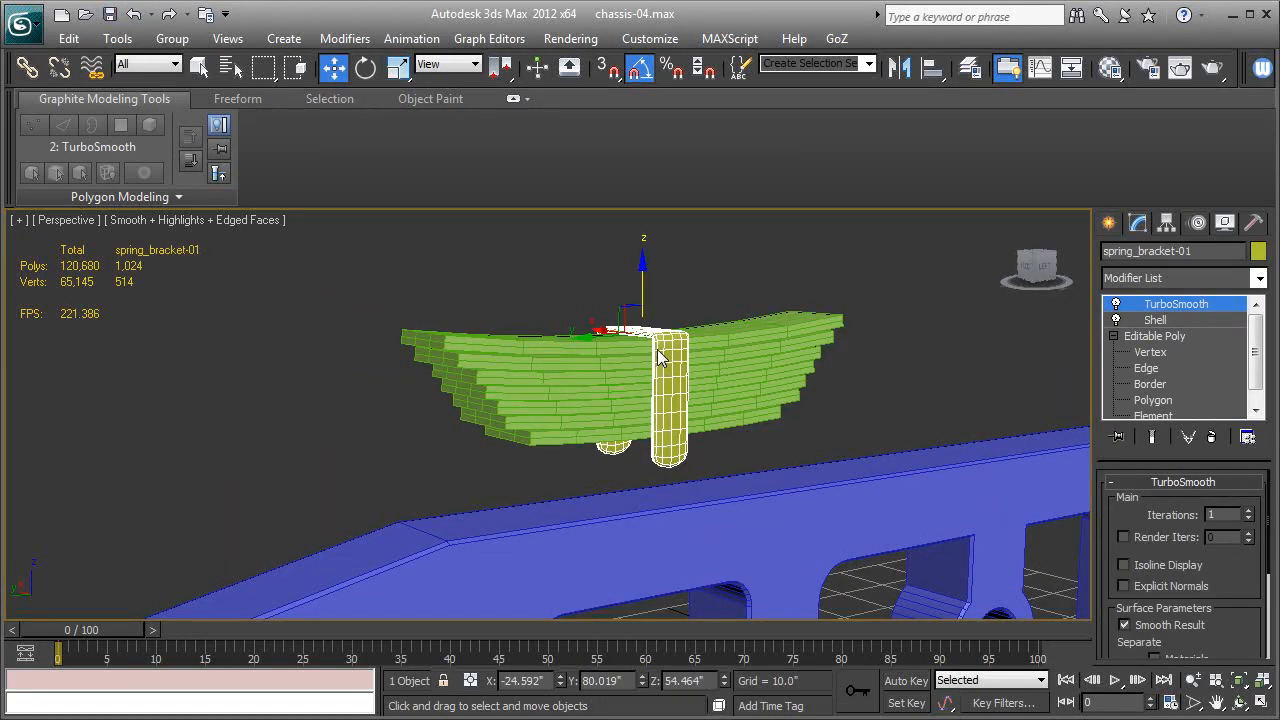
pyautogui.press('z')
pyautogui.keyDown('alt'); pyautogui.moveTo(679, 435); pyautogui.dragTo(846, 449, button='middle'); pyautogui.keyUp('alt')
pyautogui.scroll(-2, 738, 468)
pyautogui.press('F4')
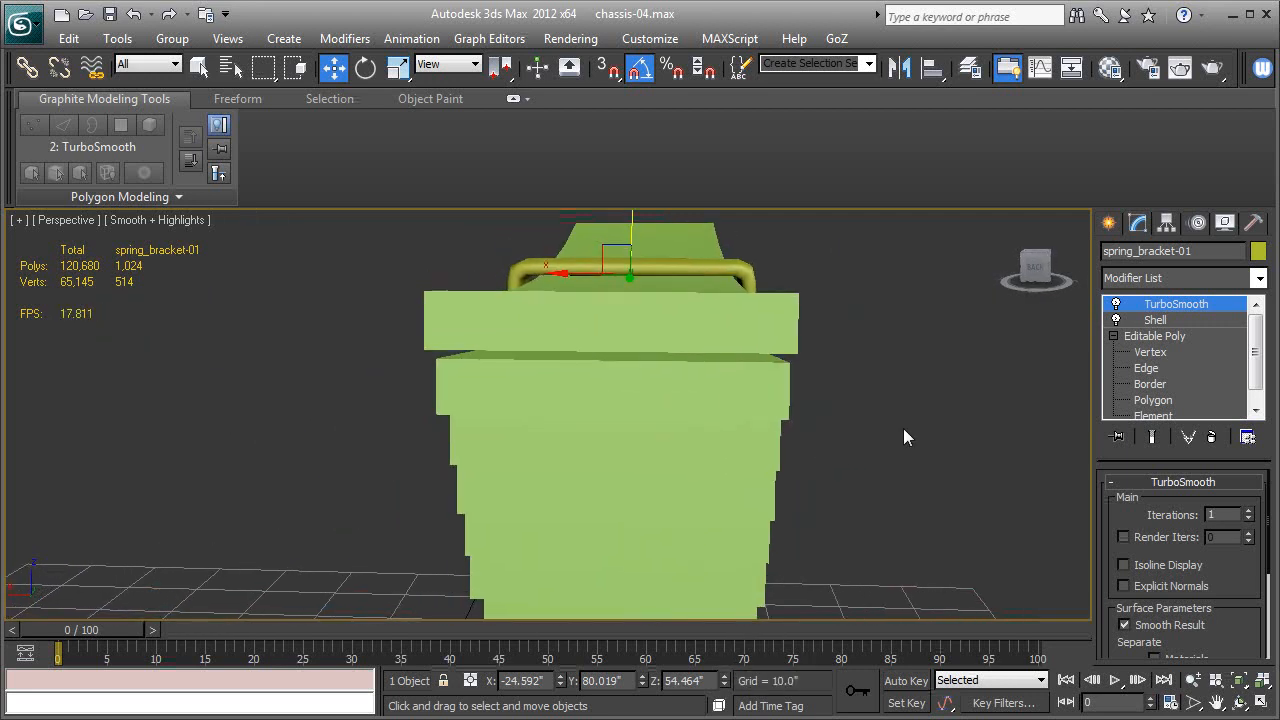
# Select all vertices of the strap's negative-X leg and move them slightly toward the leaves, to about X -27.13".
pyautogui.click(1148, 353)
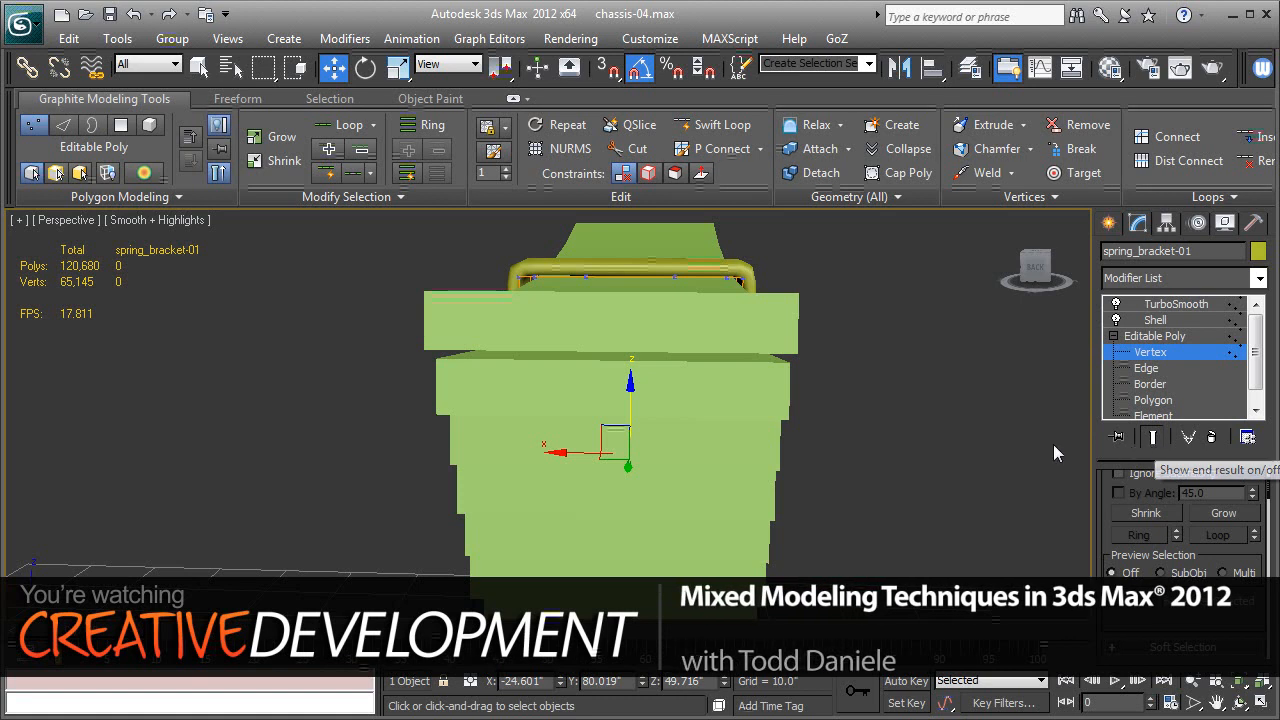
pyautogui.keyDown('alt'); pyautogui.moveTo(899, 462); pyautogui.dragTo(875, 451, button='middle'); pyautogui.keyUp('alt')
pyautogui.press('F3')
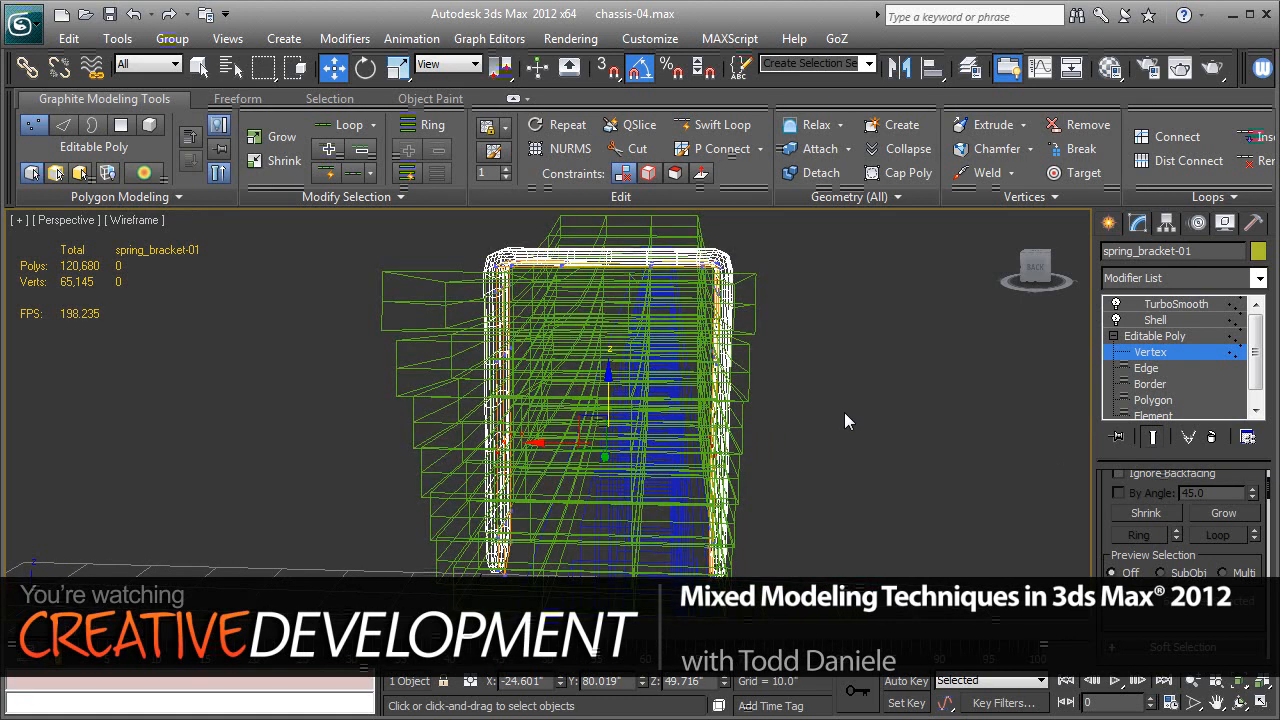
pyautogui.moveTo(674, 234); pyautogui.dragTo(769, 484)
pyautogui.moveTo(825, 616); pyautogui.dragTo(830, 617)
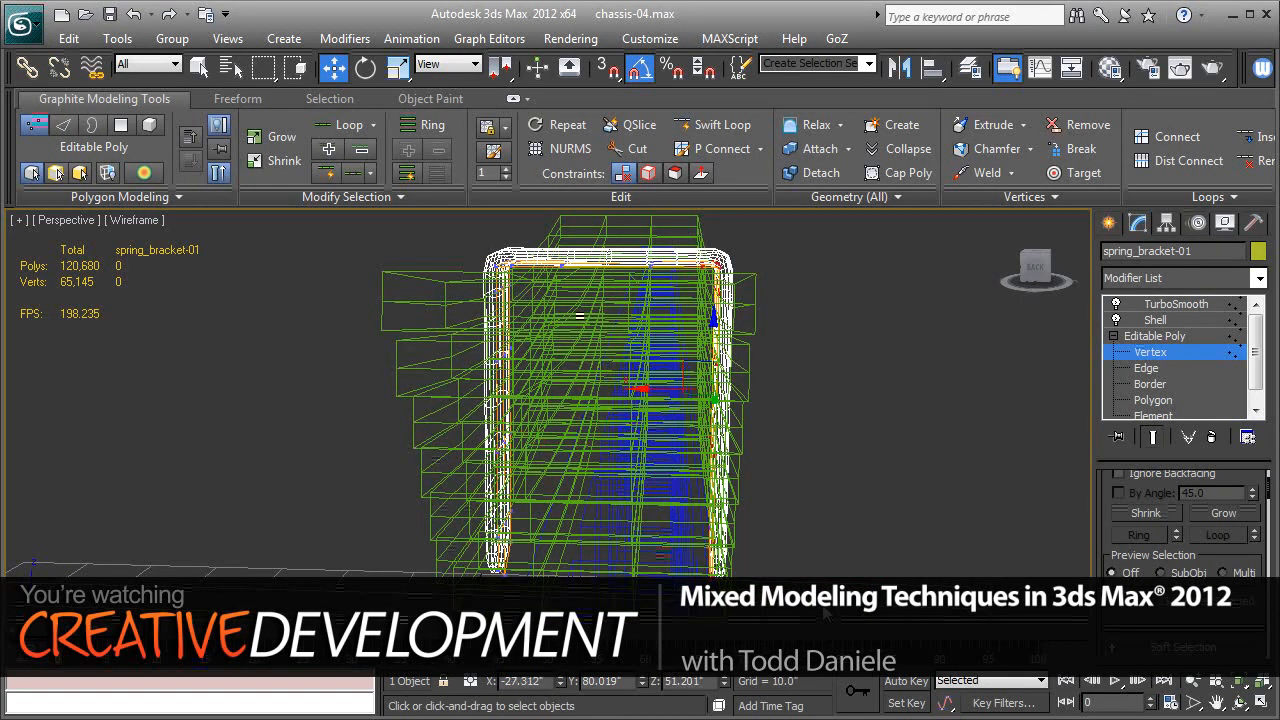
pyautogui.keyDown('alt'); pyautogui.moveTo(808, 450); pyautogui.dragTo(785, 451, button='middle'); pyautogui.keyUp('alt')
pyautogui.press('F3')
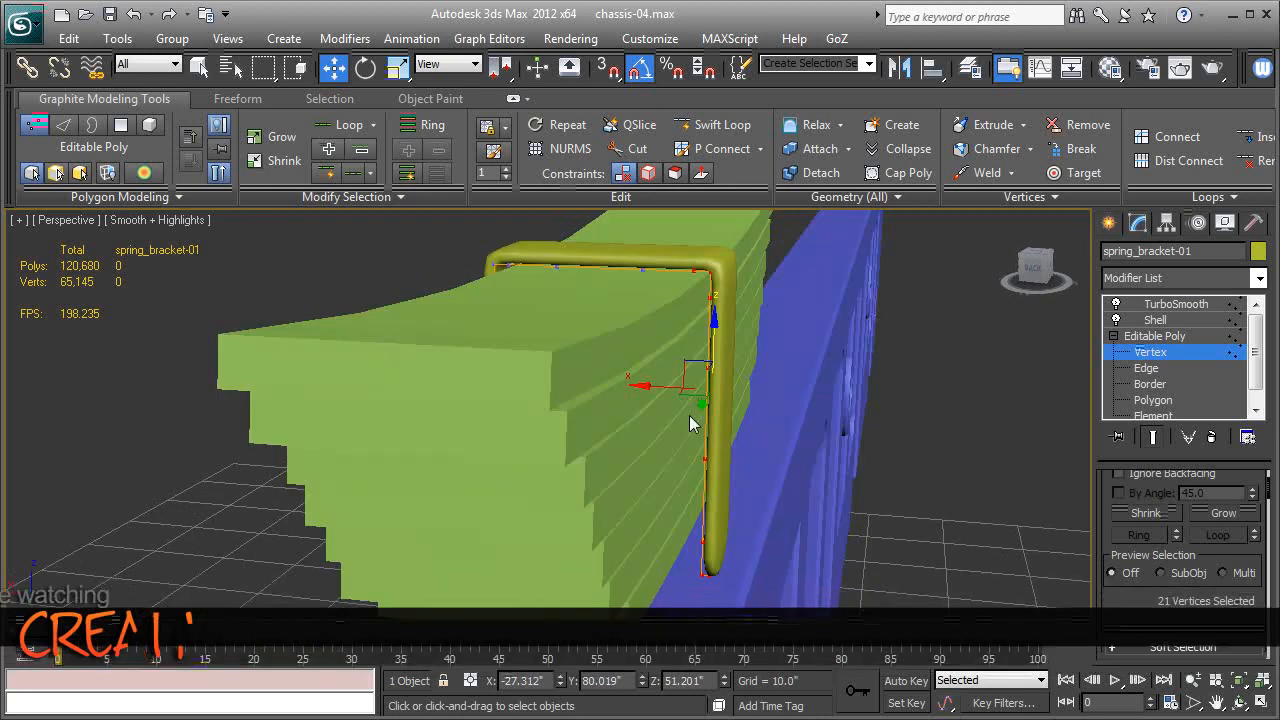
pyautogui.moveTo(675, 397); pyautogui.dragTo(667, 391)
pyautogui.keyDown('alt'); pyautogui.moveTo(657, 394); pyautogui.dragTo(687, 394, button='middle'); pyautogui.keyUp('alt')
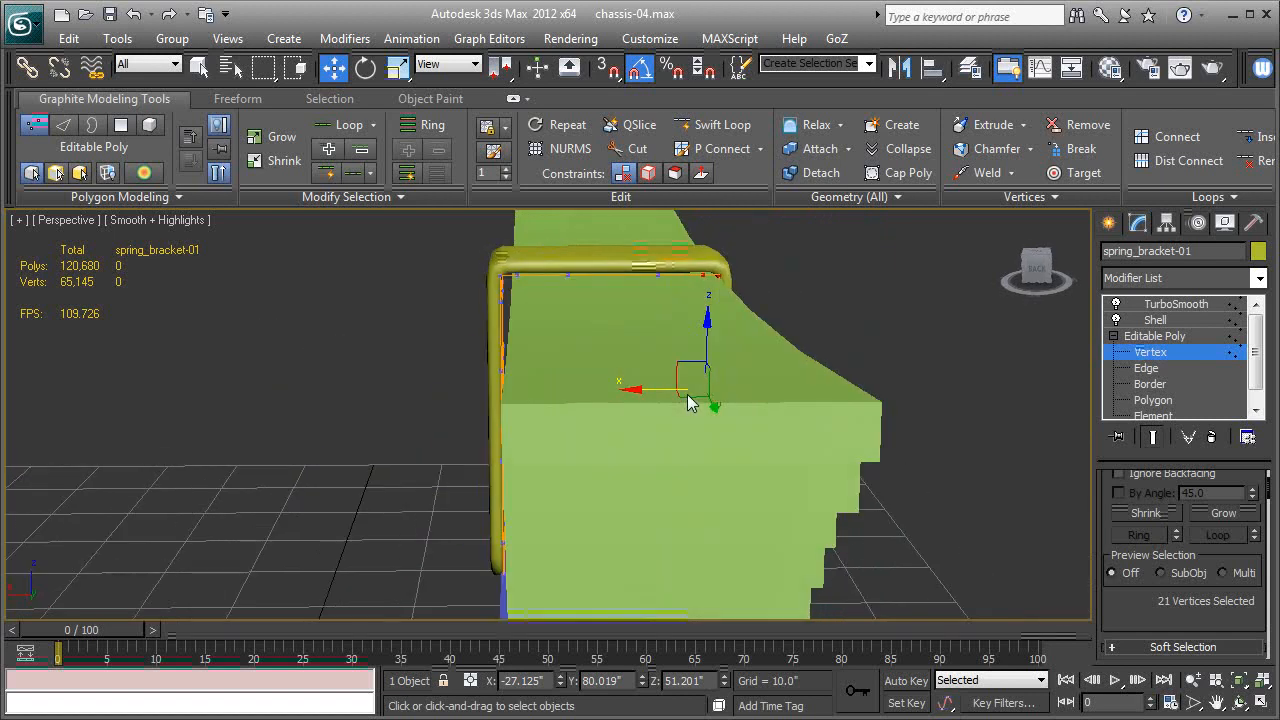
# Move the opposite leg's vertices in against the leaves to about X -22.02" and return to the strap's TurboSmooth level.
pyautogui.moveTo(530, 610); pyautogui.dragTo(529, 608)
pyautogui.moveTo(468, 393); pyautogui.dragTo(472, 400)
pyautogui.click(1156, 336)
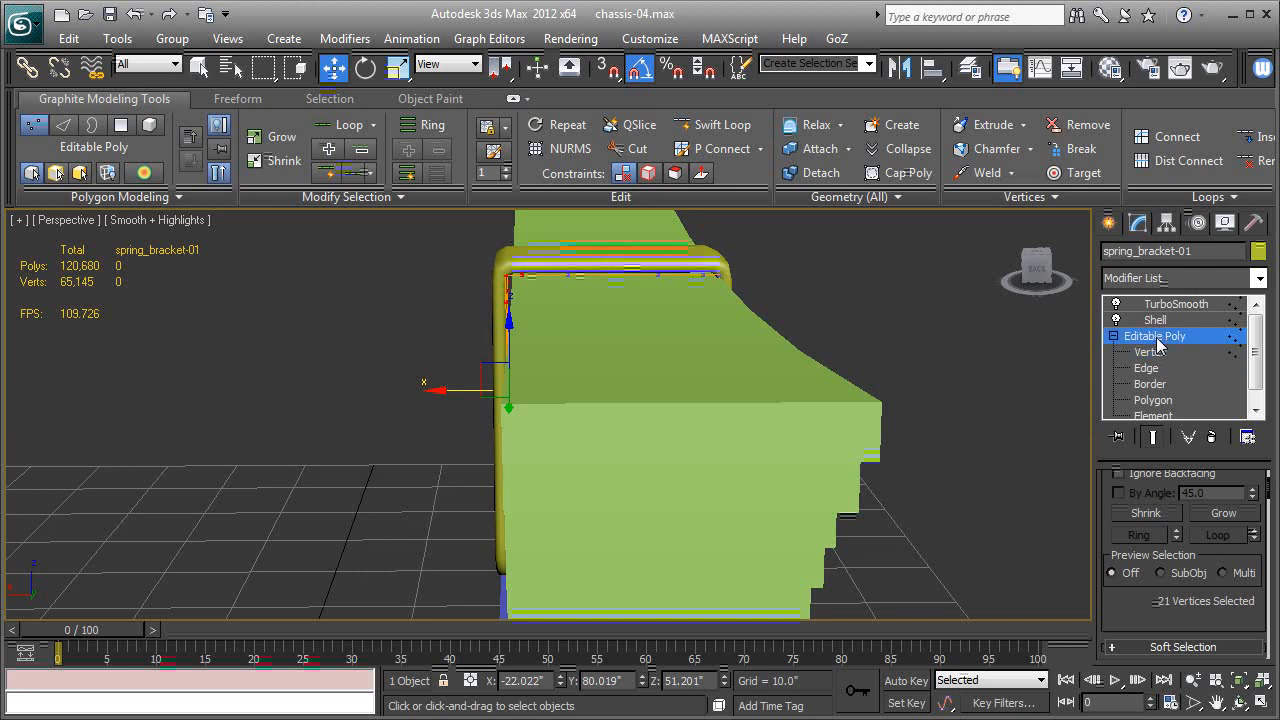
pyautogui.click(1176, 304)
pyautogui.keyDown('alt'); pyautogui.moveTo(900, 400); pyautogui.dragTo(443, 228, button='middle'); pyautogui.keyUp('alt')
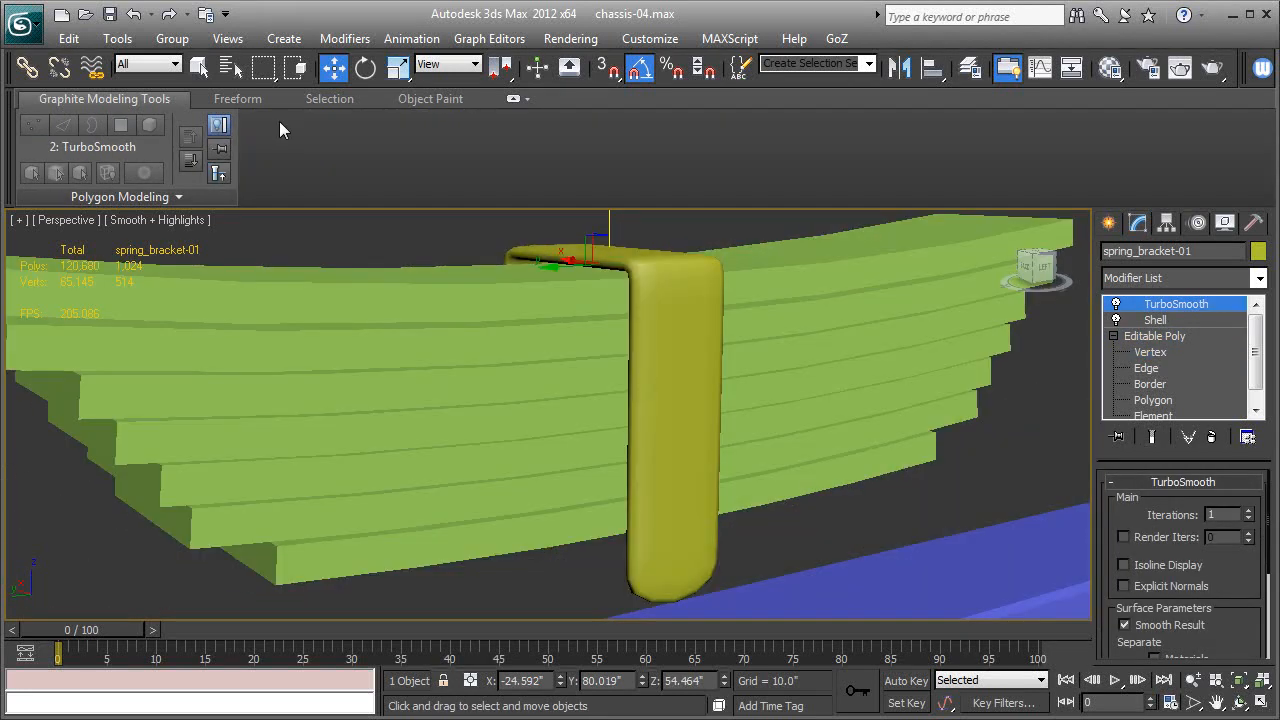
pyautogui.scroll(-3, 806, 382)
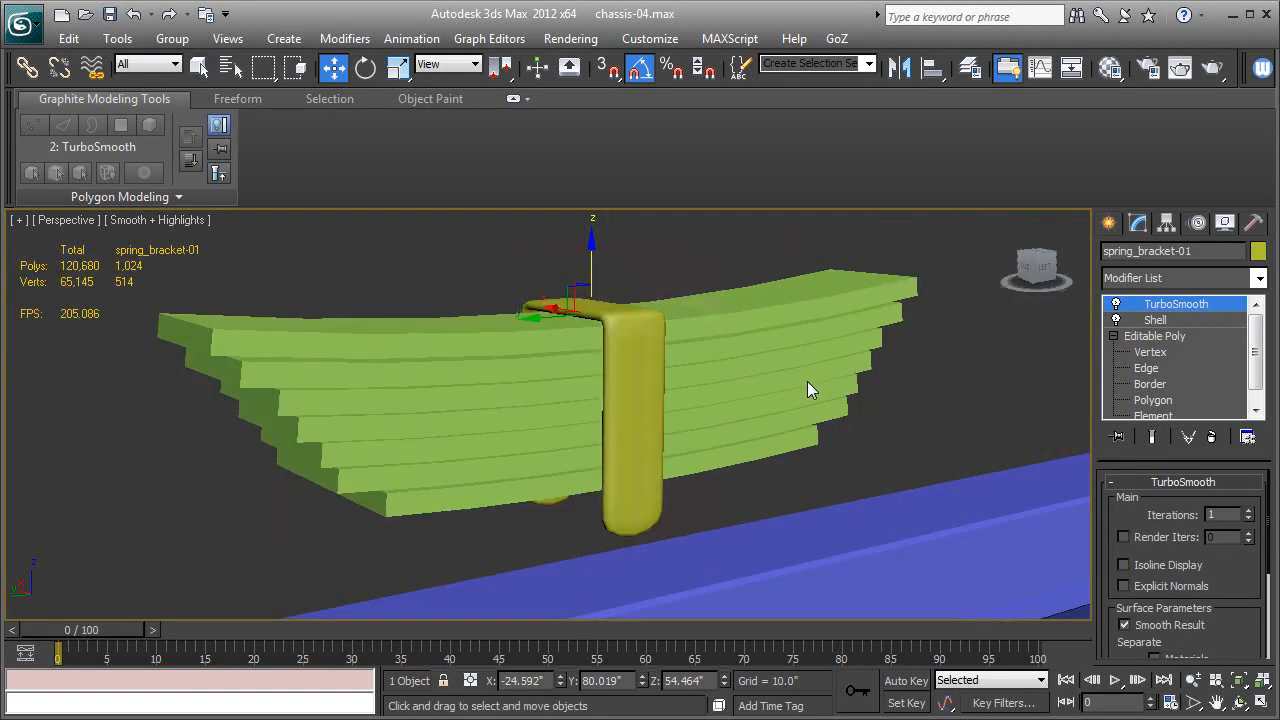
# Clone the strap straight down to about Z 46.3" as a copy named spring_bracket-002.
pyautogui.keyDown('alt'); pyautogui.moveTo(794, 376); pyautogui.dragTo(736, 408, button='middle'); pyautogui.keyUp('alt')
pyautogui.keyDown('shift'); pyautogui.moveTo(582, 290); pyautogui.dragTo(584, 392); pyautogui.keyUp('shift')
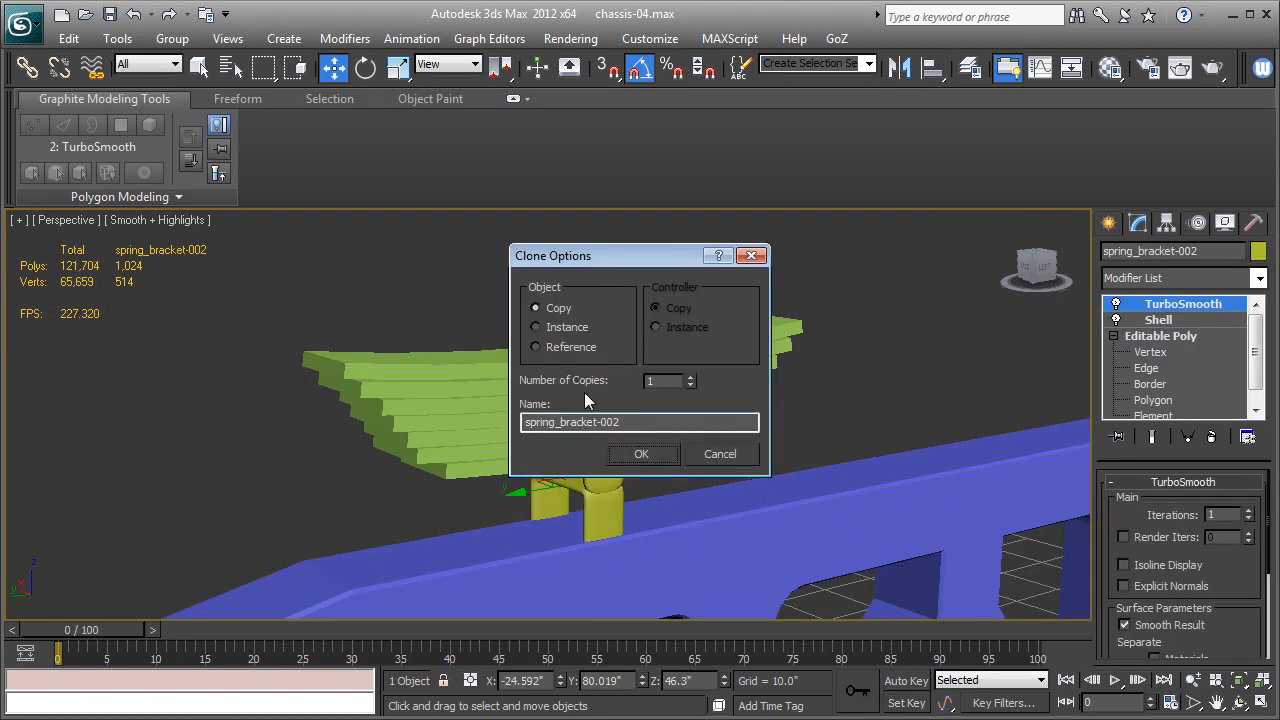
pyautogui.click(659, 455)
# Mirror the copied bracket on the Z axis without cloning and lower it to about Z 41.02" over the chassis rail.
pyautogui.moveTo(667, 478)
pyautogui.keyDown('alt'); pyautogui.mouseDown(button='middle')
pyautogui.moveTo(700, 456)
pyautogui.moveTo(777, 348)
pyautogui.moveTo(716, 392)
pyautogui.mouseUp(button='middle'); pyautogui.keyUp('alt')
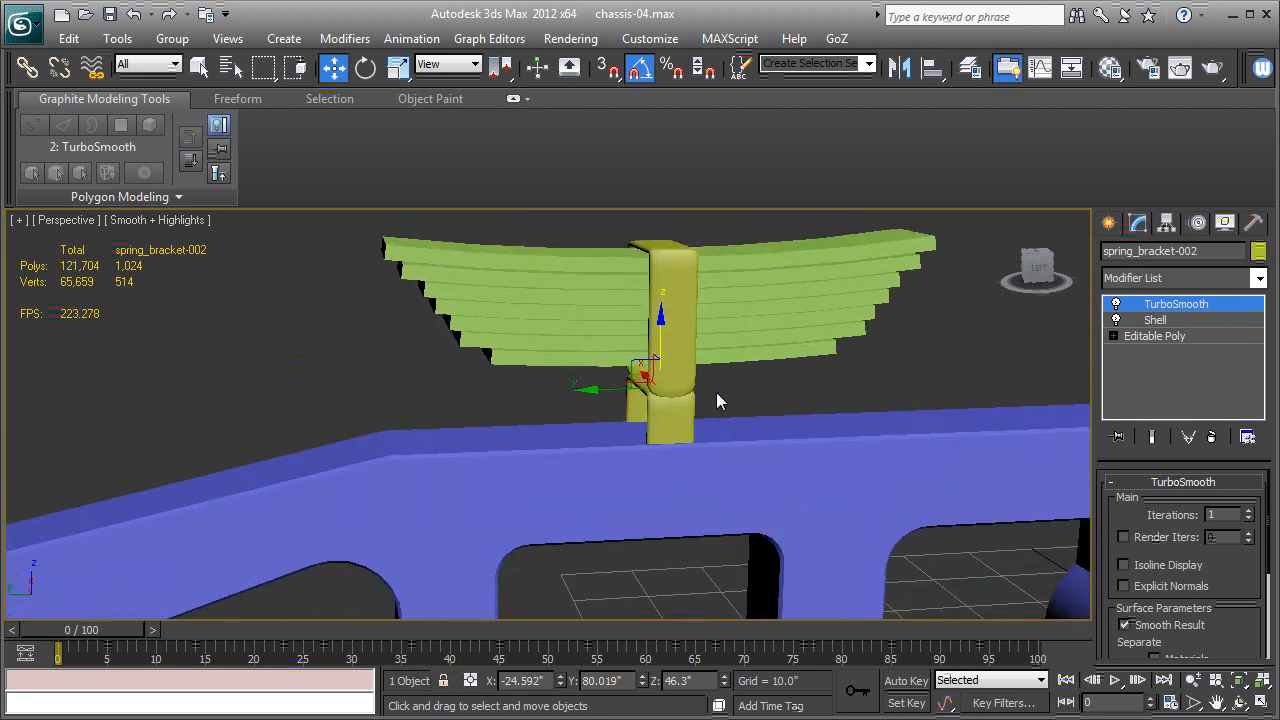
pyautogui.scroll(3, 715, 392)
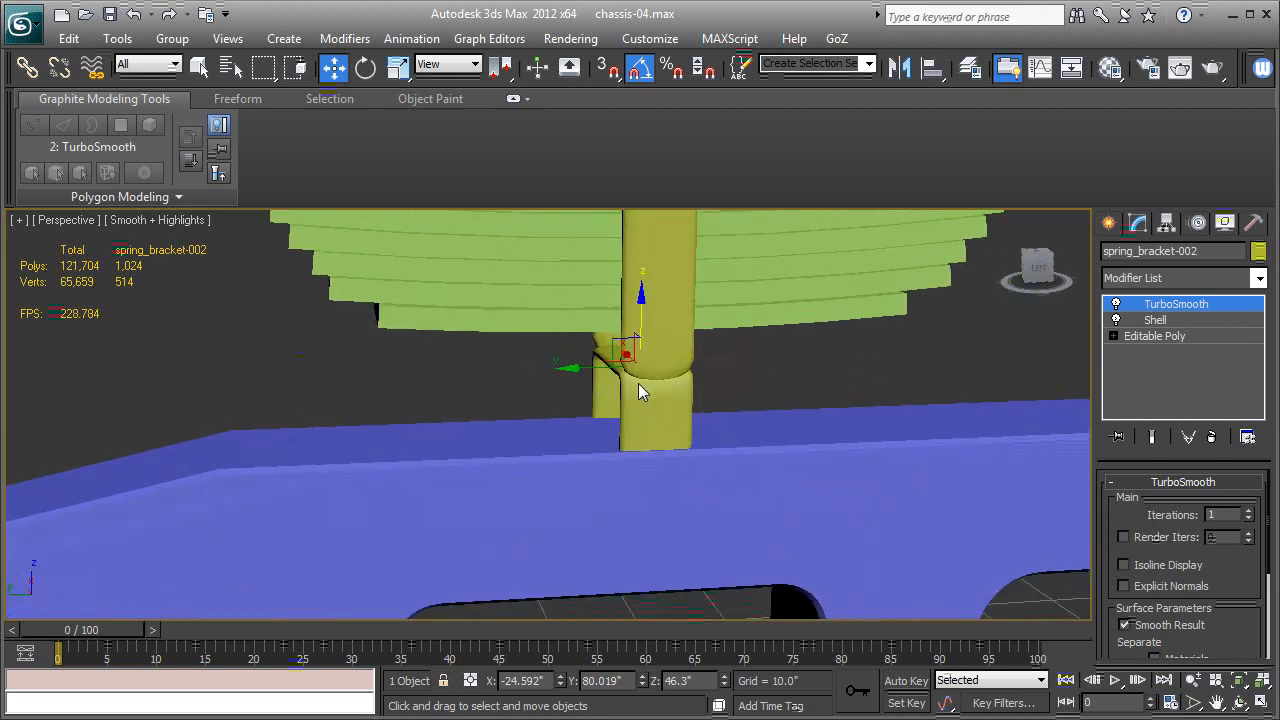
pyautogui.click(897, 72)
pyautogui.moveTo(637, 198); pyautogui.dragTo(922, 258)
pyautogui.click(885, 332)
pyautogui.click(884, 352)
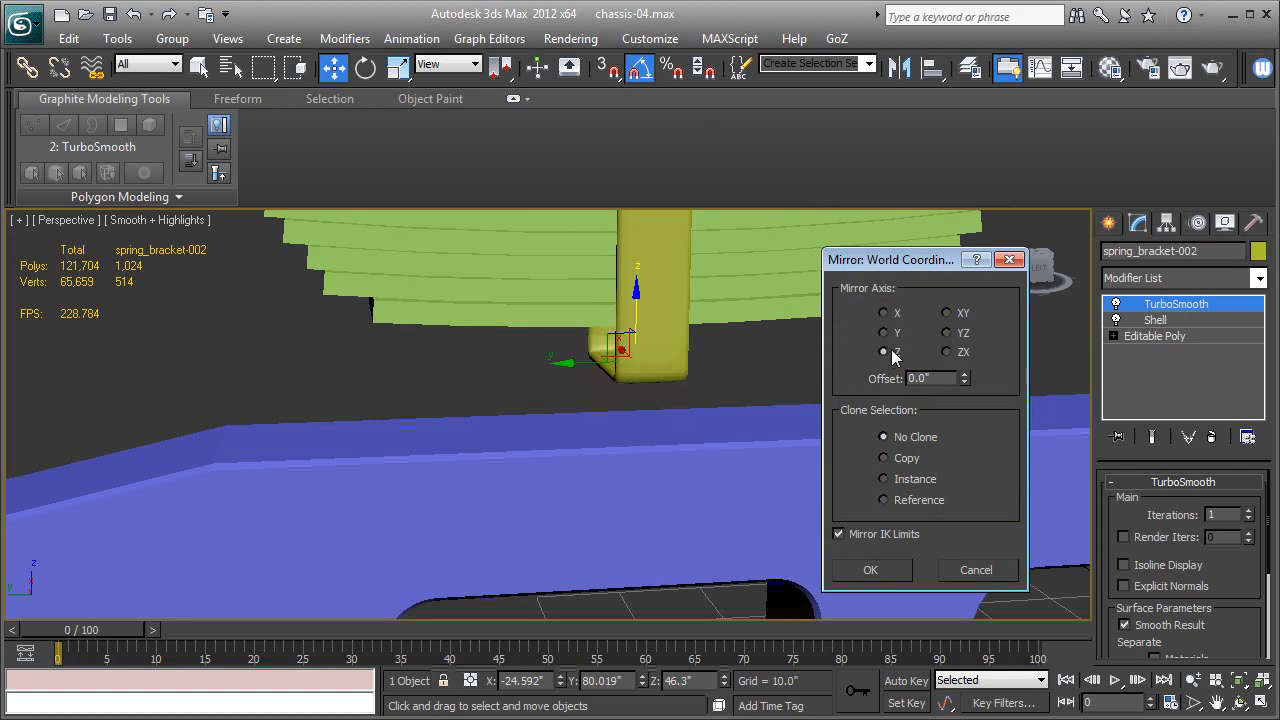
pyautogui.click(889, 573)
pyautogui.moveTo(643, 324); pyautogui.dragTo(634, 378, button='middle')
pyautogui.moveTo(627, 353); pyautogui.dragTo(627, 484)
# Scale the lower bracket to about 182.5% along Y and about 119.4% along X so it straddles the rail.
pyautogui.click(394, 74)
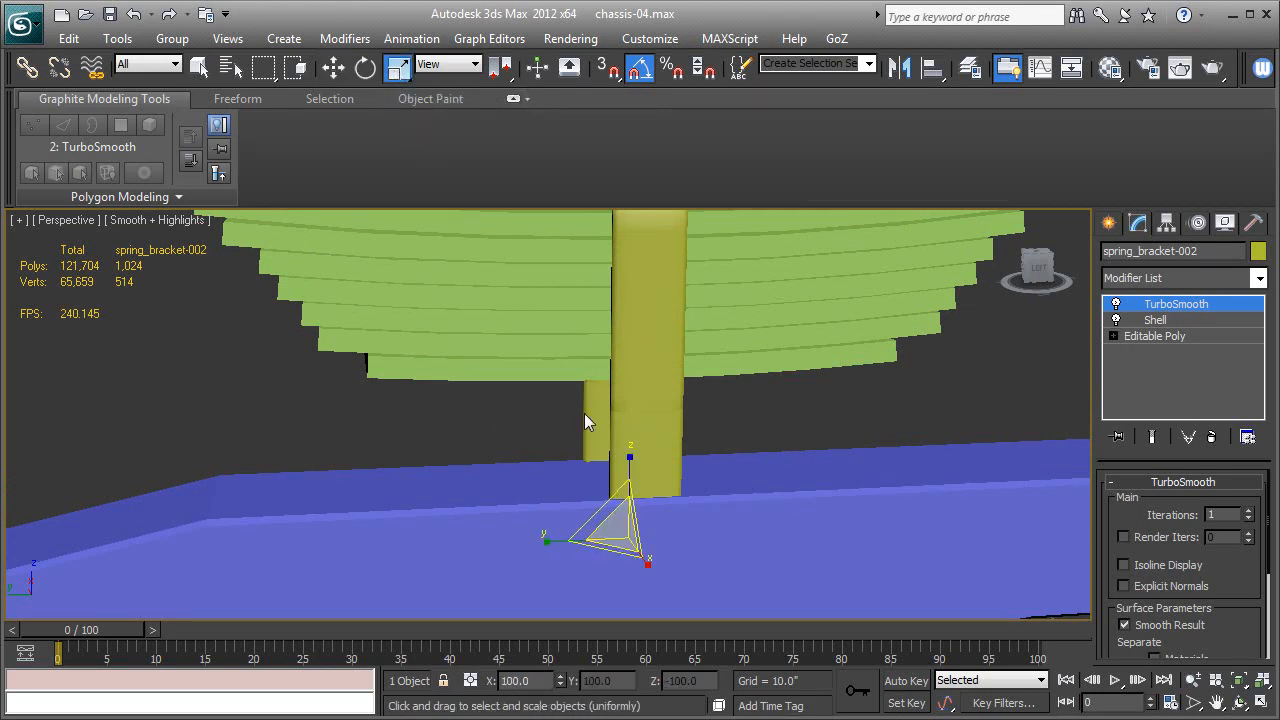
pyautogui.moveTo(554, 549); pyautogui.dragTo(491, 551)
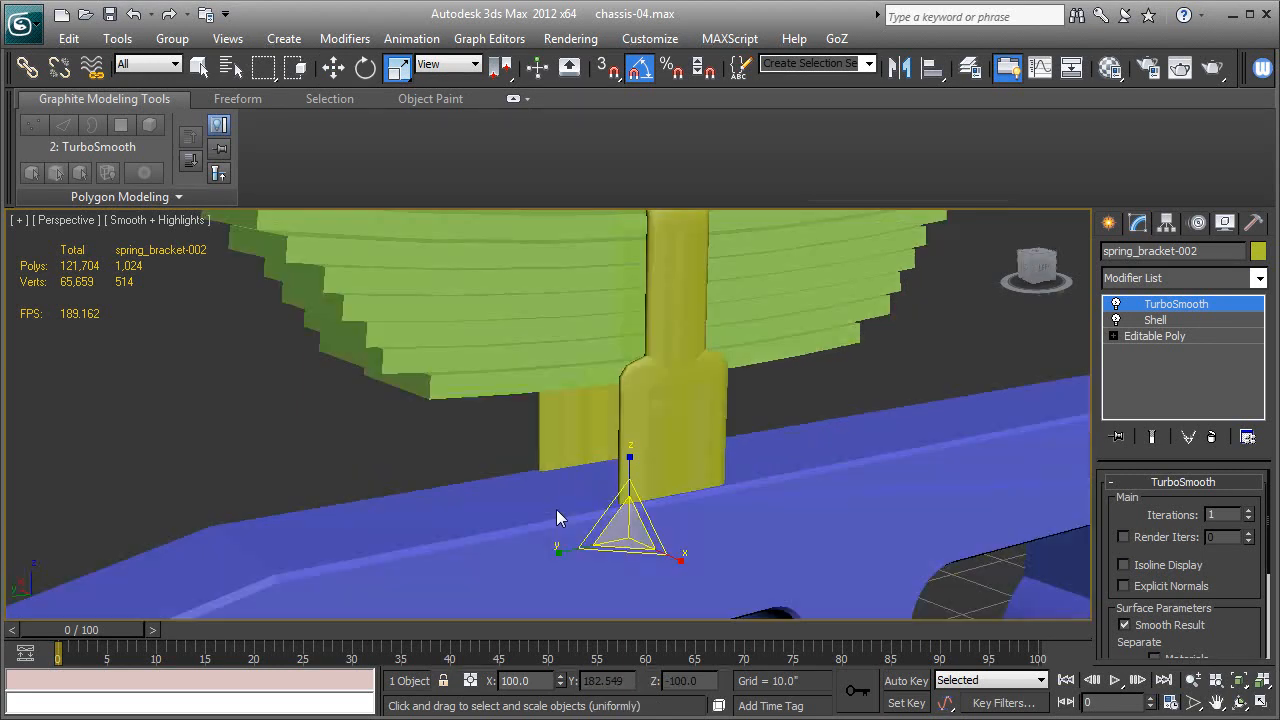
pyautogui.keyDown('alt'); pyautogui.moveTo(556, 509); pyautogui.dragTo(504, 498, button='middle'); pyautogui.keyUp('alt')
pyautogui.keyDown('alt'); pyautogui.moveTo(600, 420); pyautogui.dragTo(810, 417, button='middle'); pyautogui.keyUp('alt')
pyautogui.moveTo(711, 548)
pyautogui.mouseDown()
pyautogui.moveTo(728, 548)
pyautogui.moveTo(714, 546)
pyautogui.mouseUp()
pyautogui.press('w')
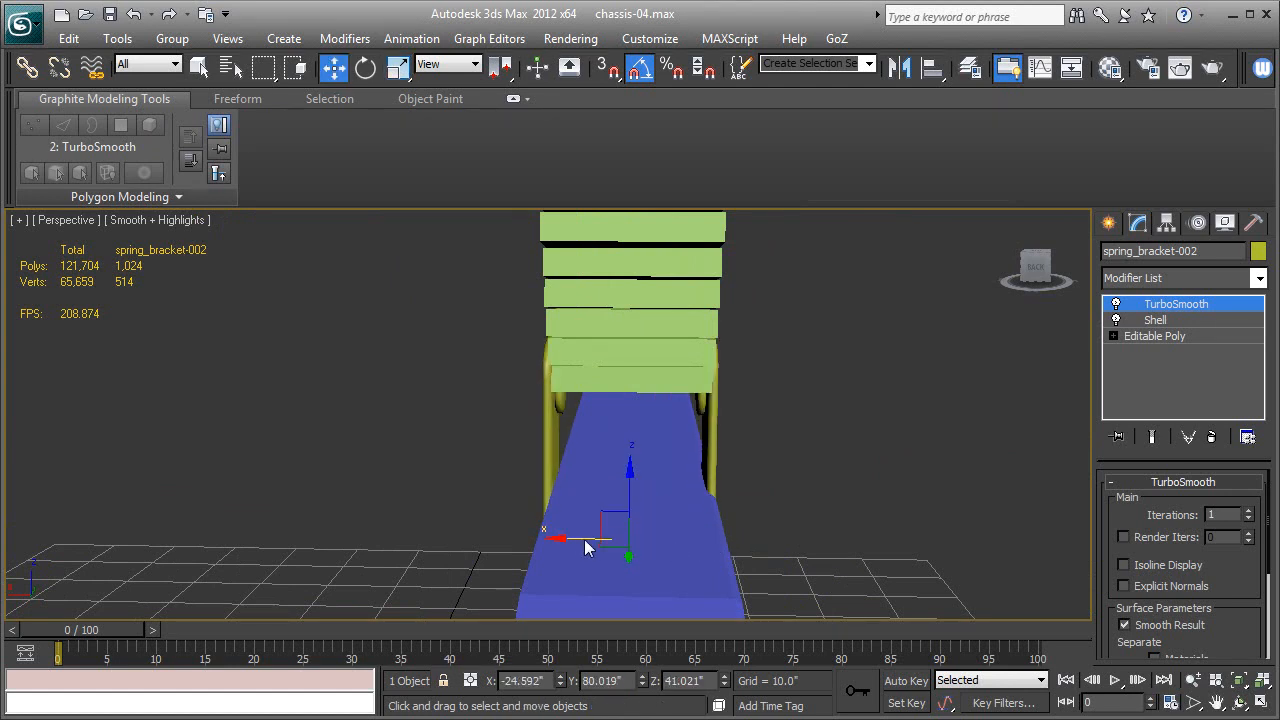
pyautogui.keyDown('alt'); pyautogui.moveTo(597, 540); pyautogui.dragTo(526, 535, button='middle'); pyautogui.keyUp('alt')
pyautogui.click(398, 67)
pyautogui.moveTo(676, 558); pyautogui.dragTo(694, 565)
pyautogui.keyDown('alt'); pyautogui.moveTo(694, 565); pyautogui.dragTo(697, 453, button='middle'); pyautogui.keyUp('alt')
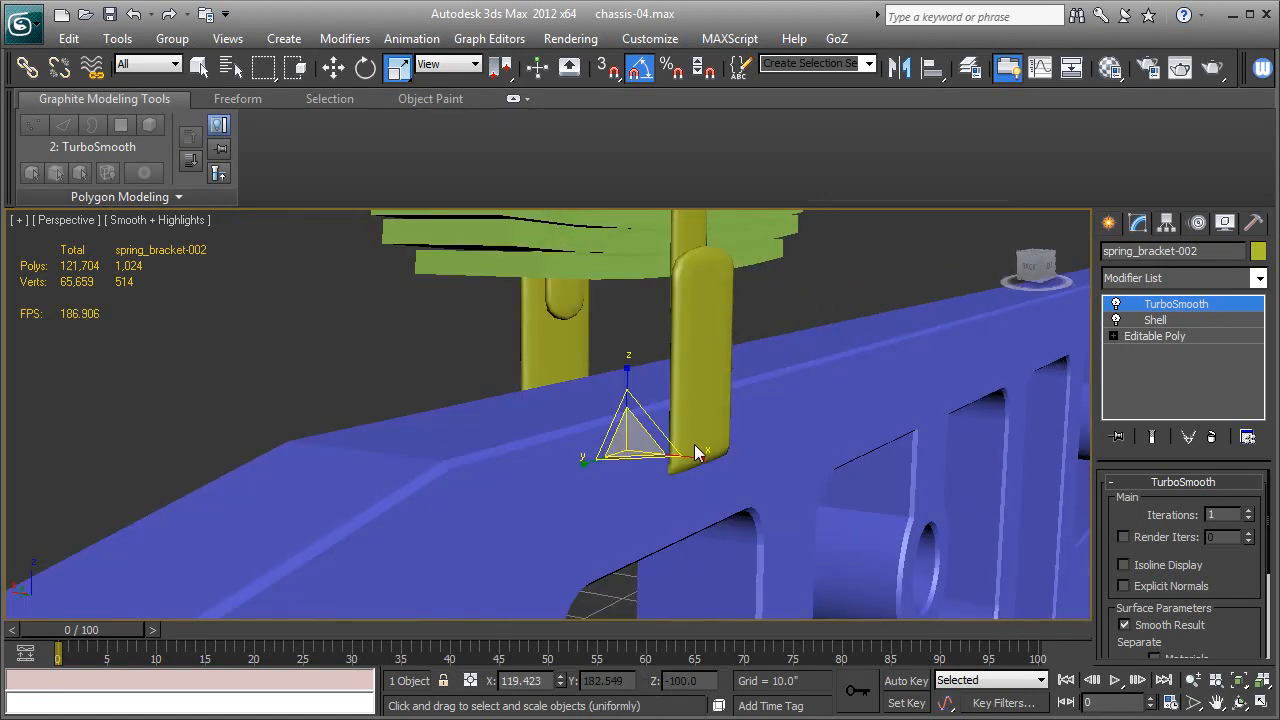
# Stretch the lower bracket by moving its lowest vertices down to about Z 37.8" in the Left view, then leave vertex editing.
pyautogui.press('l')
pyautogui.click(1114, 336)
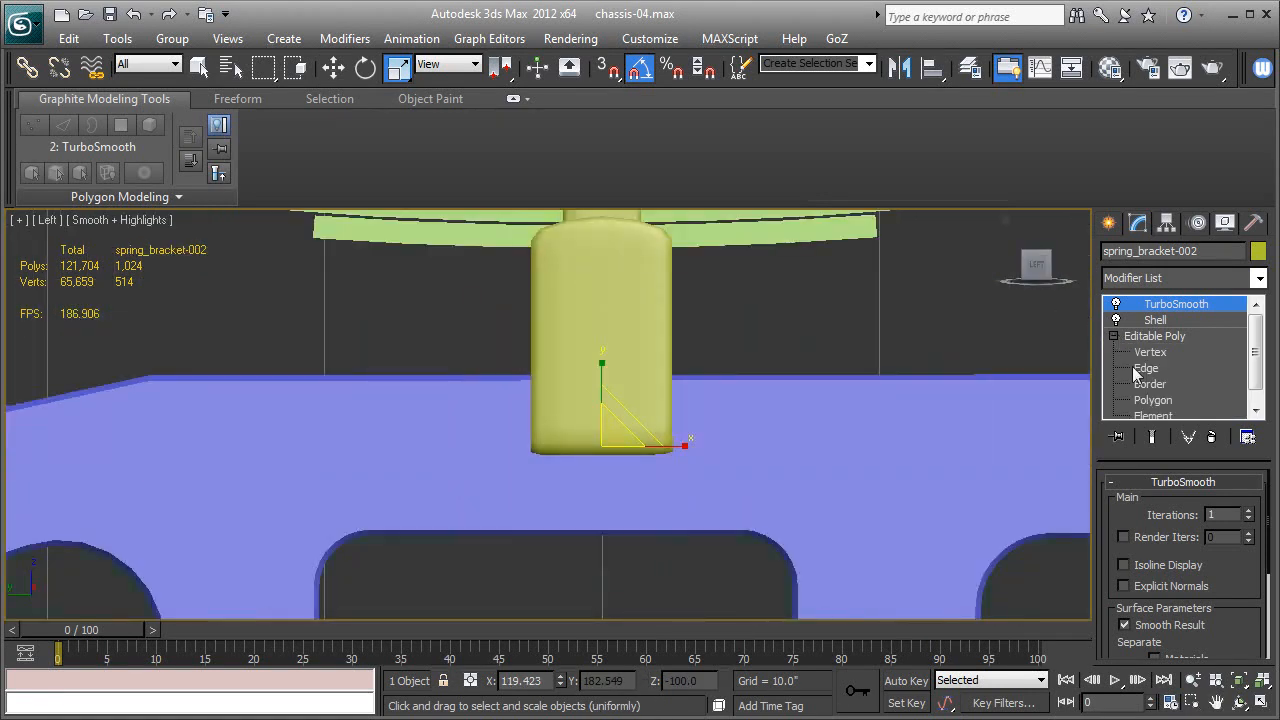
pyautogui.click(1150, 352)
pyautogui.press('F3')
pyautogui.moveTo(447, 400); pyautogui.dragTo(503, 426)
pyautogui.moveTo(768, 520); pyautogui.dragTo(457, 417)
pyautogui.press('w')
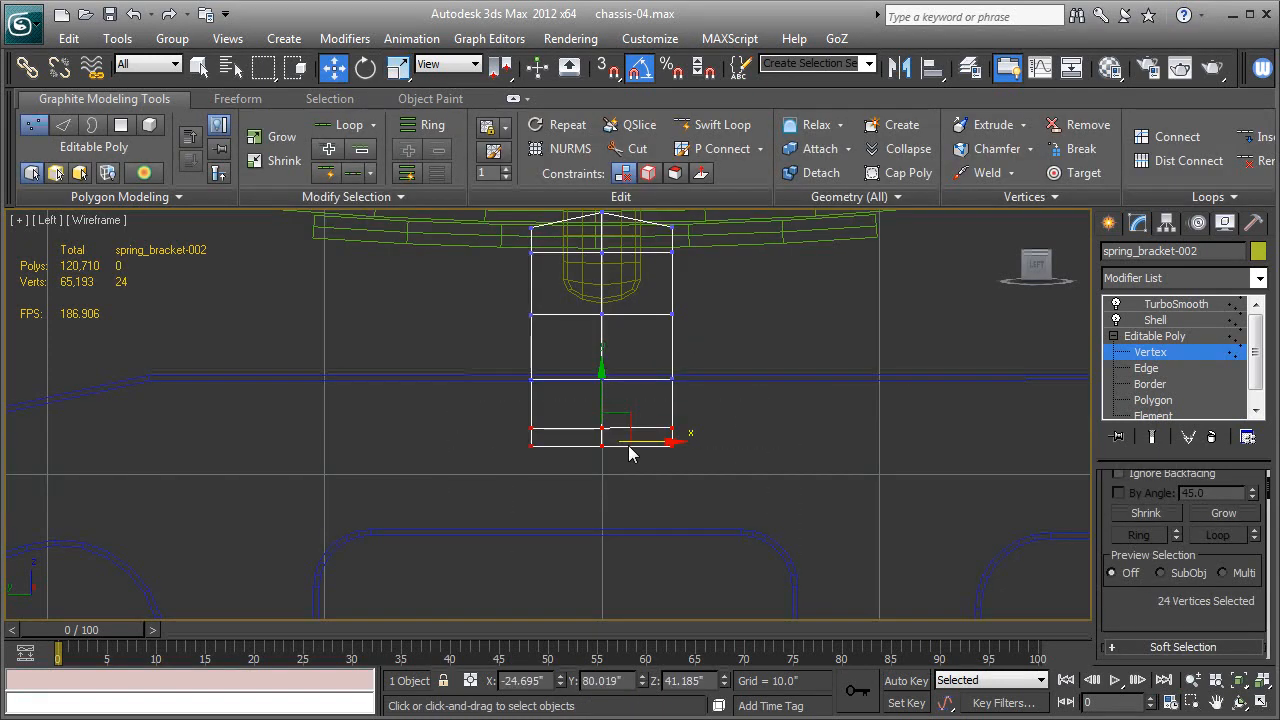
pyautogui.moveTo(603, 391); pyautogui.dragTo(594, 487)
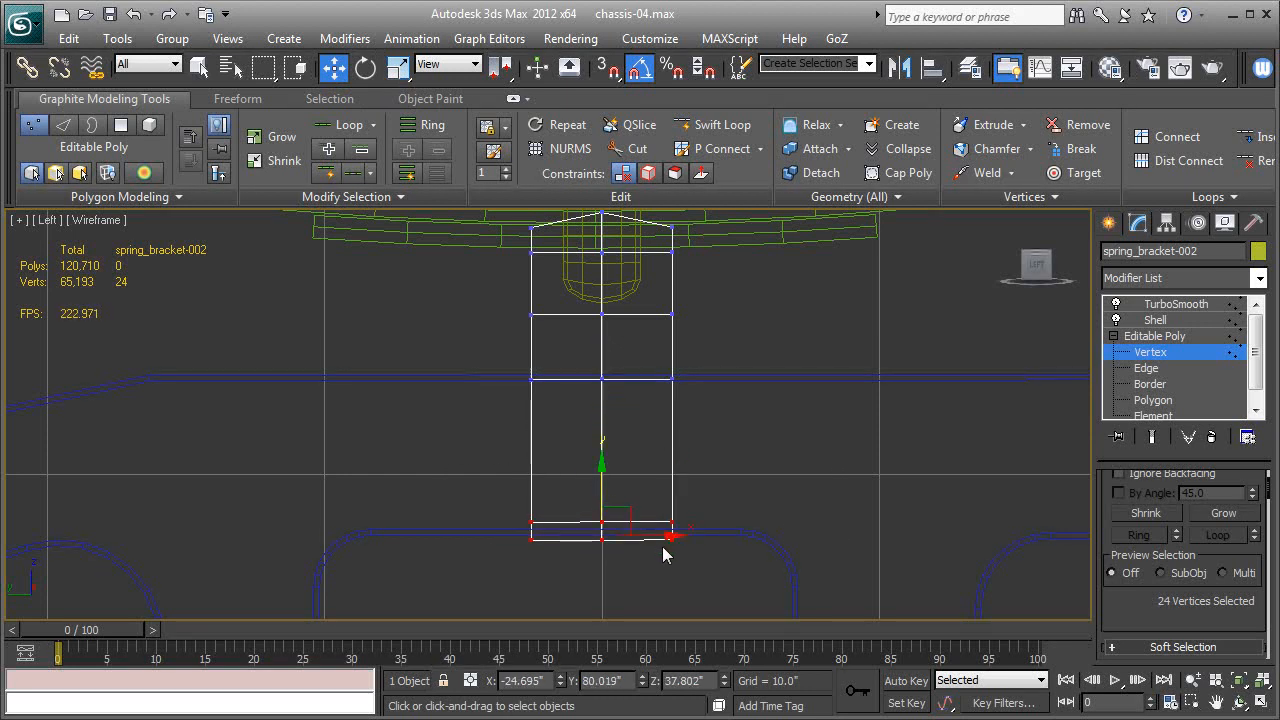
pyautogui.click(1154, 336)
pyautogui.click(1150, 304)
# Select both brackets and the leaf stack together and slide them along Y, placing the brackets at about Y 81.59".
pyautogui.press('p')
pyautogui.scroll(-3, 543, 360)
pyautogui.moveTo(543, 360)
pyautogui.keyDown('alt'); pyautogui.mouseDown(button='middle')
pyautogui.moveTo(609, 466)
pyautogui.moveTo(493, 431)
pyautogui.moveTo(646, 505)
pyautogui.moveTo(639, 471)
pyautogui.mouseUp(button='middle'); pyautogui.keyUp('alt')
pyautogui.press('F3')
pyautogui.press('F3')
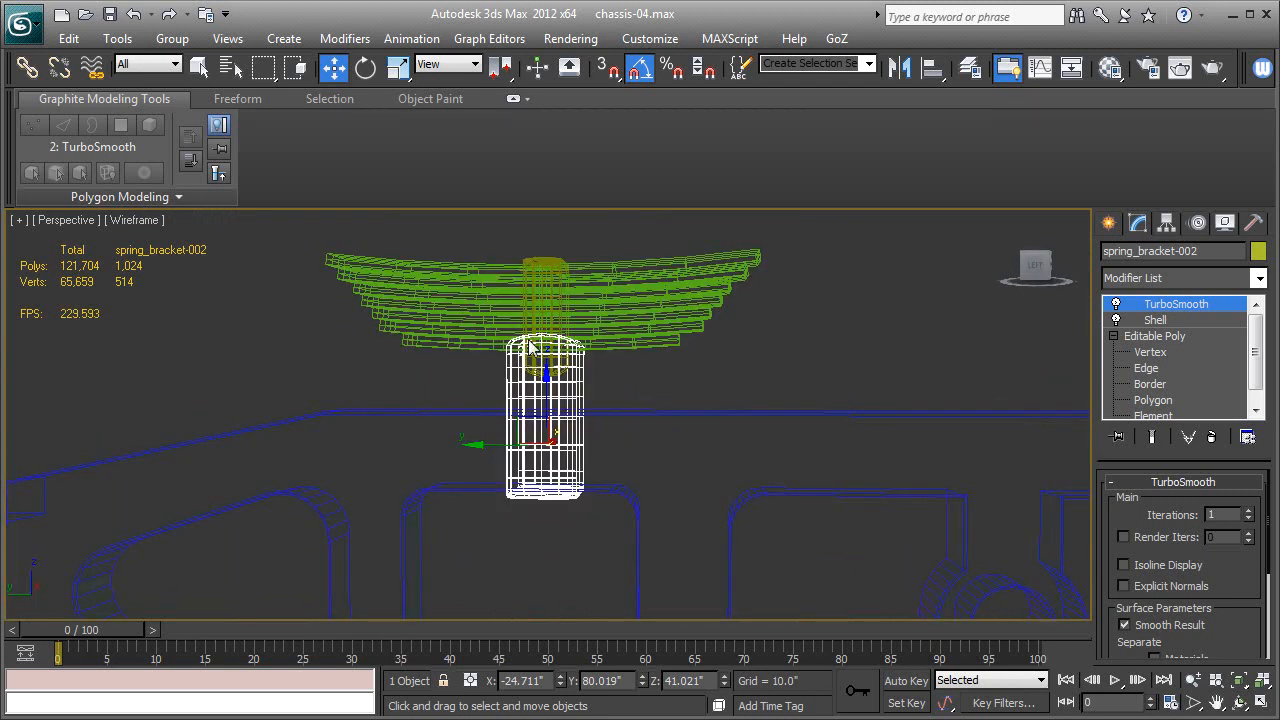
pyautogui.keyDown('ctrl'); pyautogui.click(545, 262); pyautogui.keyUp('ctrl')
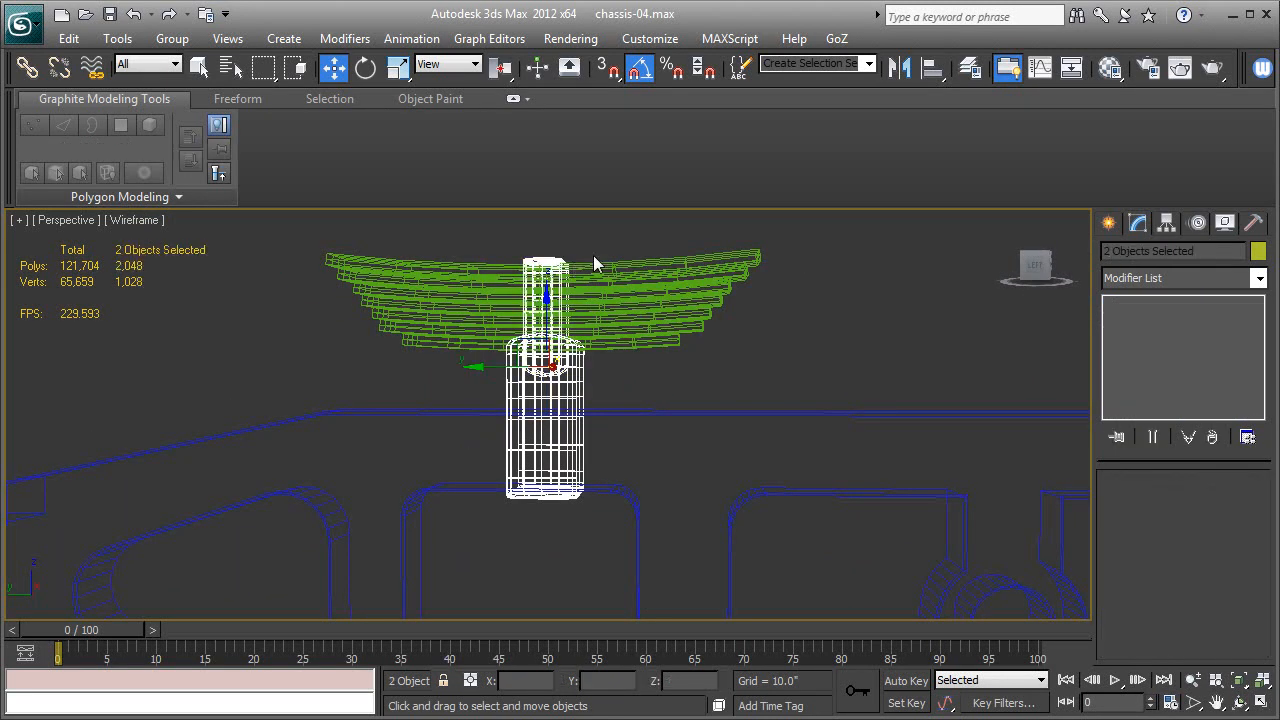
pyautogui.keyDown('ctrl'); pyautogui.moveTo(679, 356); pyautogui.dragTo(679, 356); pyautogui.keyUp('ctrl')
pyautogui.press('F3')
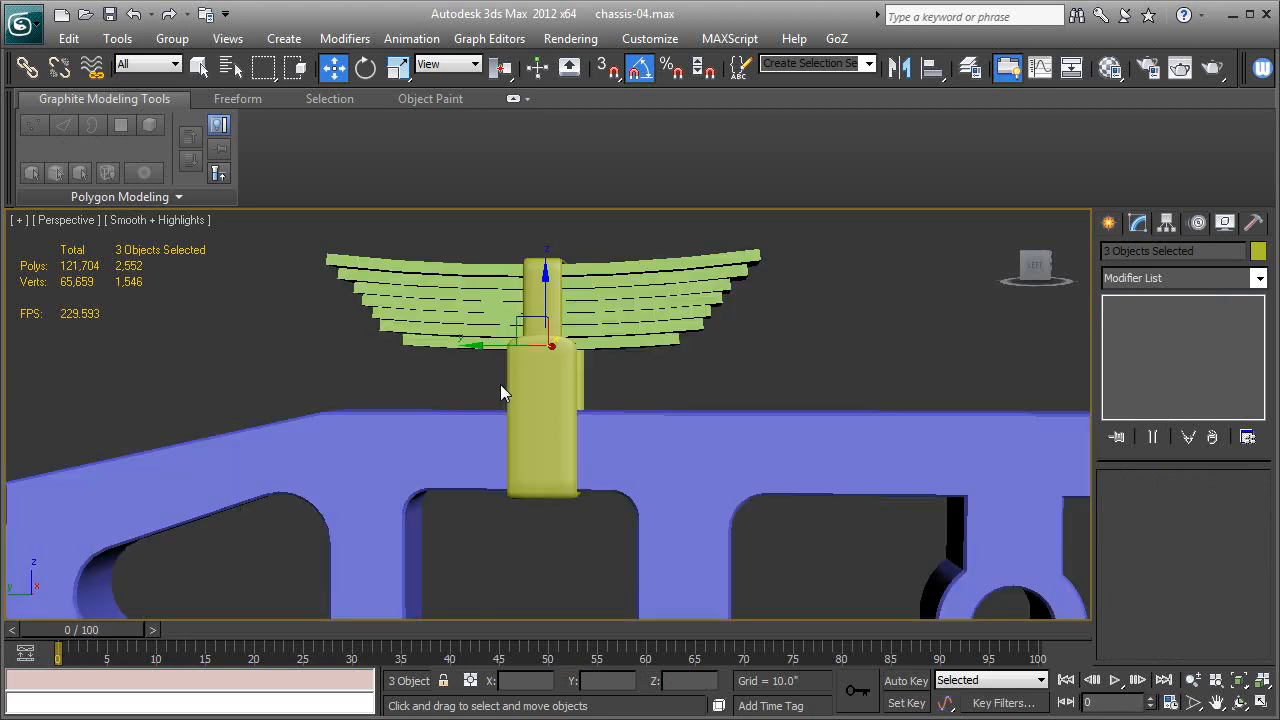
pyautogui.moveTo(482, 343); pyautogui.dragTo(460, 343)
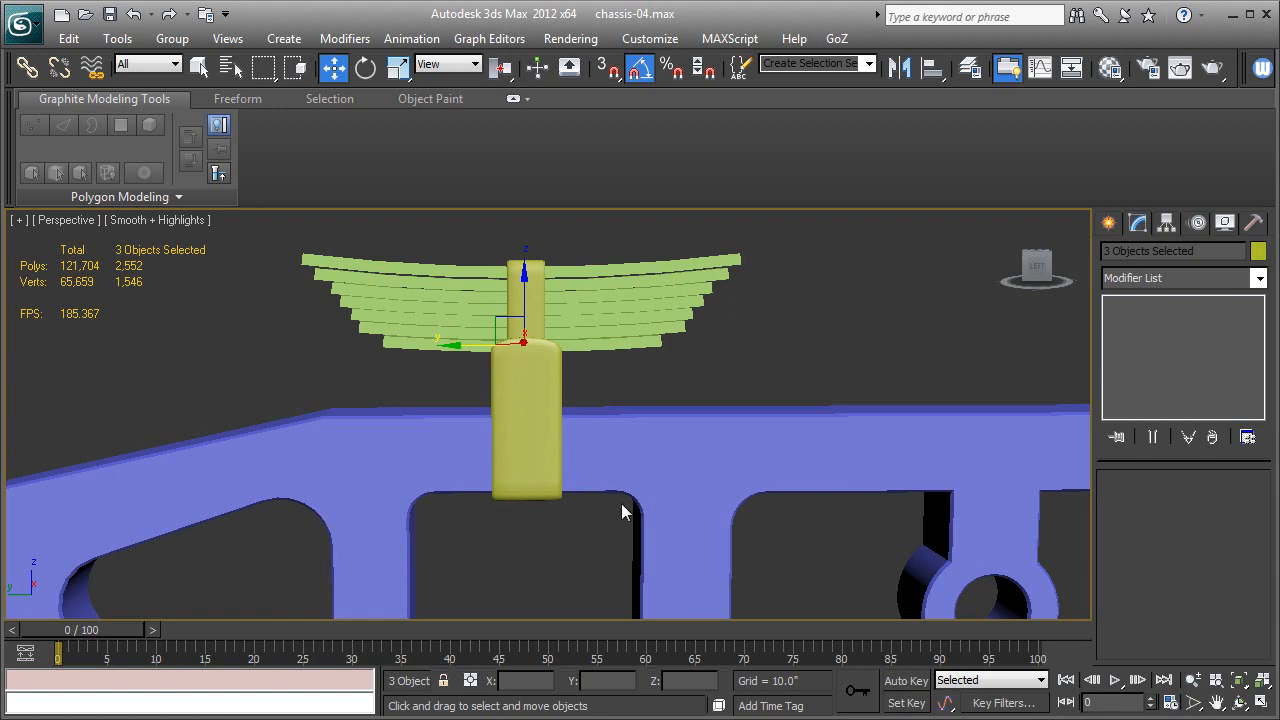
# Show edged faces and insert an Edit Poly modifier between the lower bracket's Editable Poly base and its Shell.
pyautogui.keyDown('alt'); pyautogui.moveTo(528, 504); pyautogui.dragTo(533, 438, button='middle'); pyautogui.keyUp('alt')
pyautogui.click(532, 436)
pyautogui.press('F4')
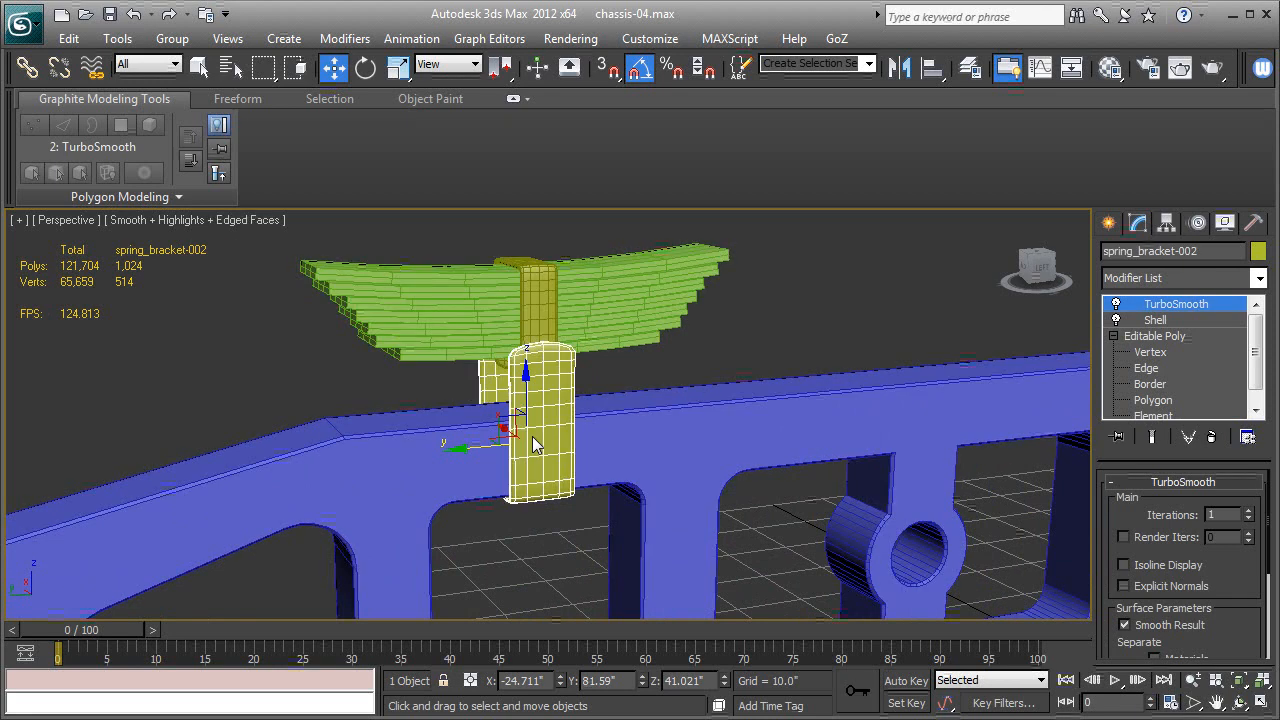
pyautogui.press('z')
pyautogui.click(1152, 337)
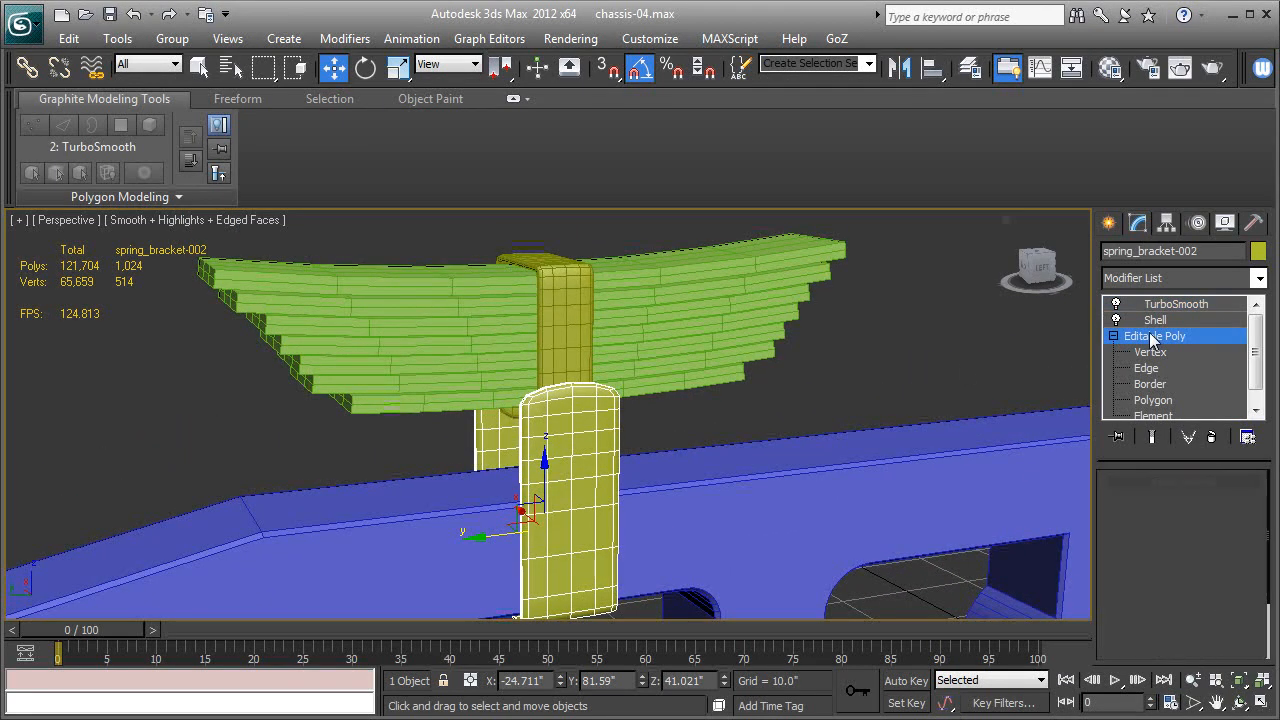
pyautogui.click(1171, 277)
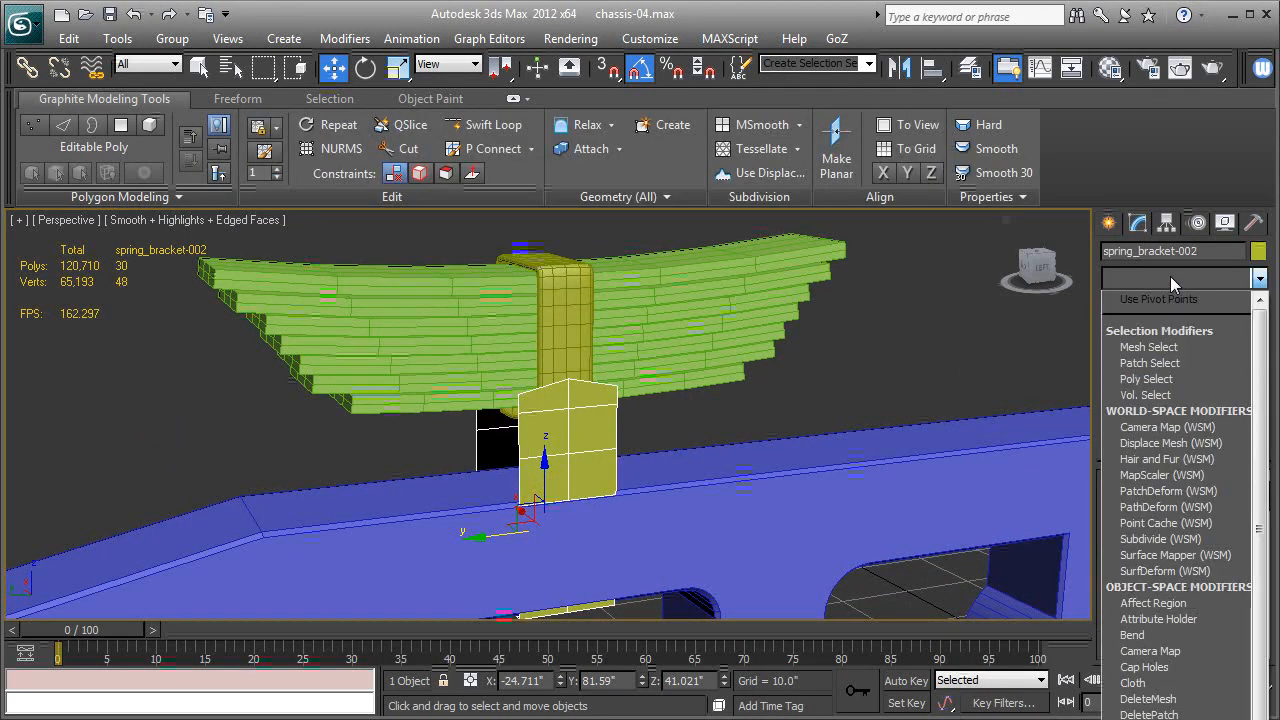
pyautogui.press('e')
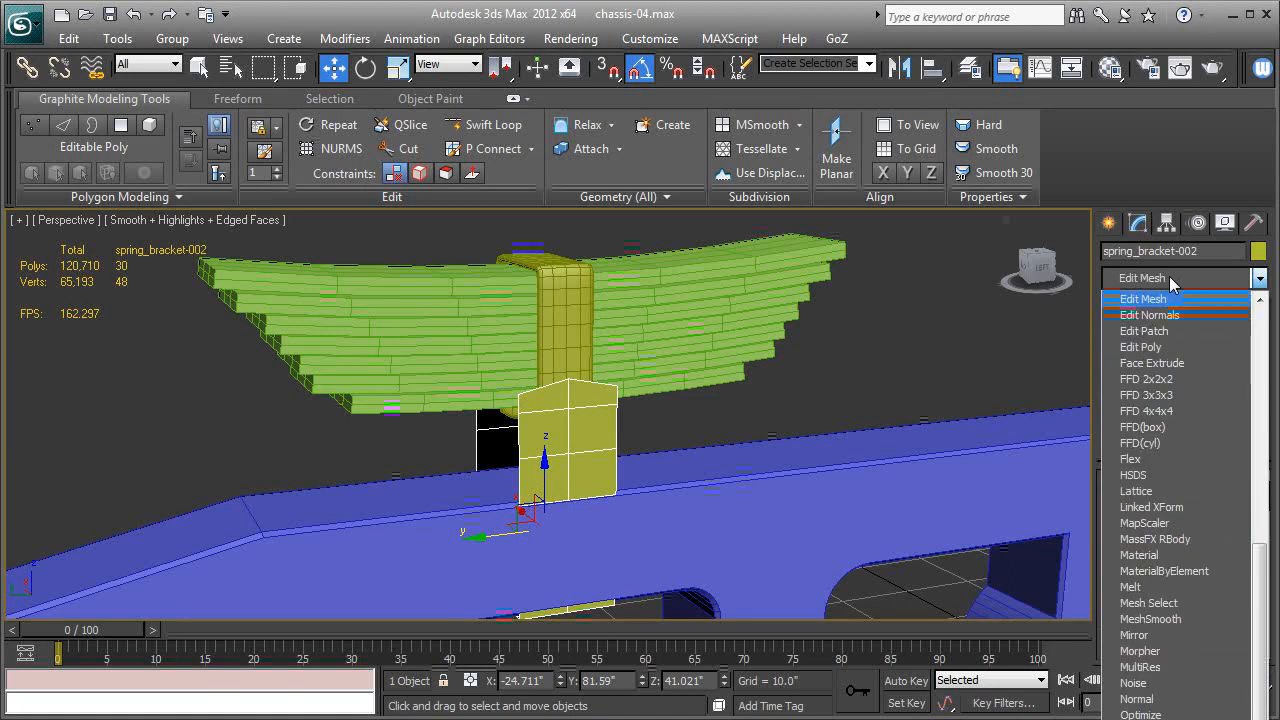
pyautogui.click(1149, 346)
# Chamfer the lower bracket's vertical centre edge loop by about 0.621" with 2 segments in its Edit Poly modifier.
pyautogui.click(1133, 336)
pyautogui.click(1166, 368)
pyautogui.doubleClick(556, 392)
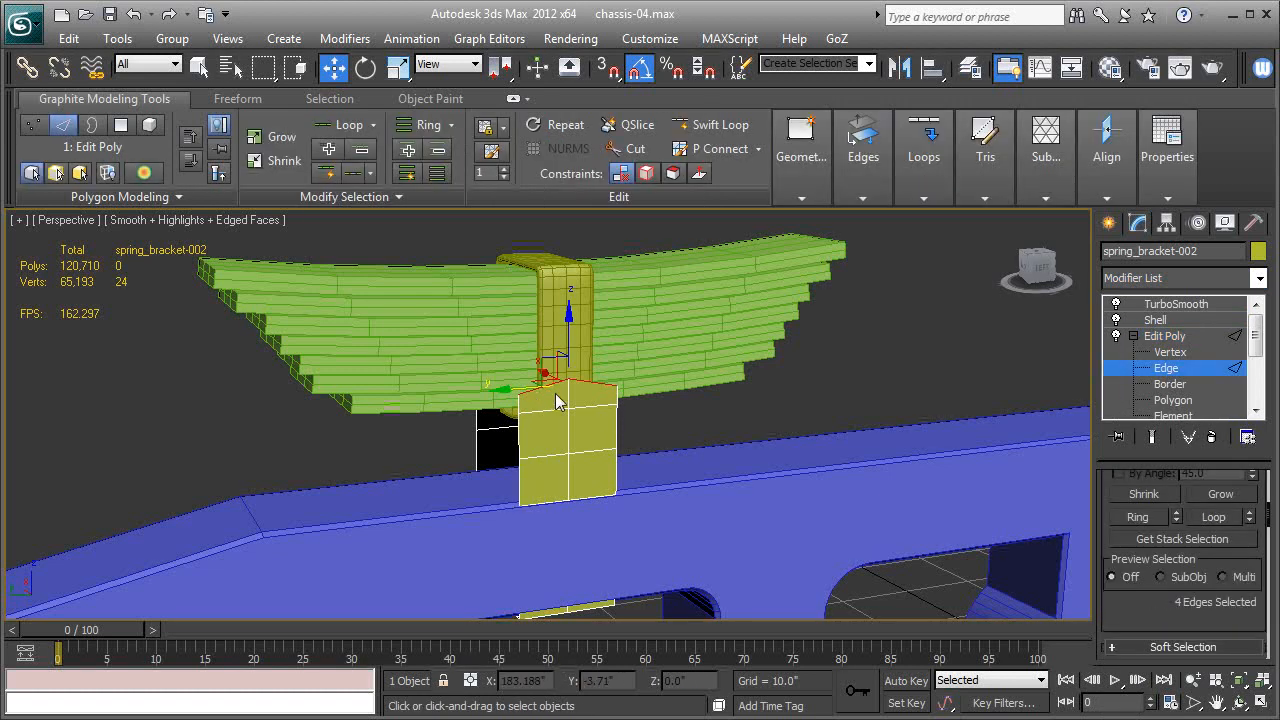
pyautogui.click(565, 398)
pyautogui.doubleClick(565, 400)
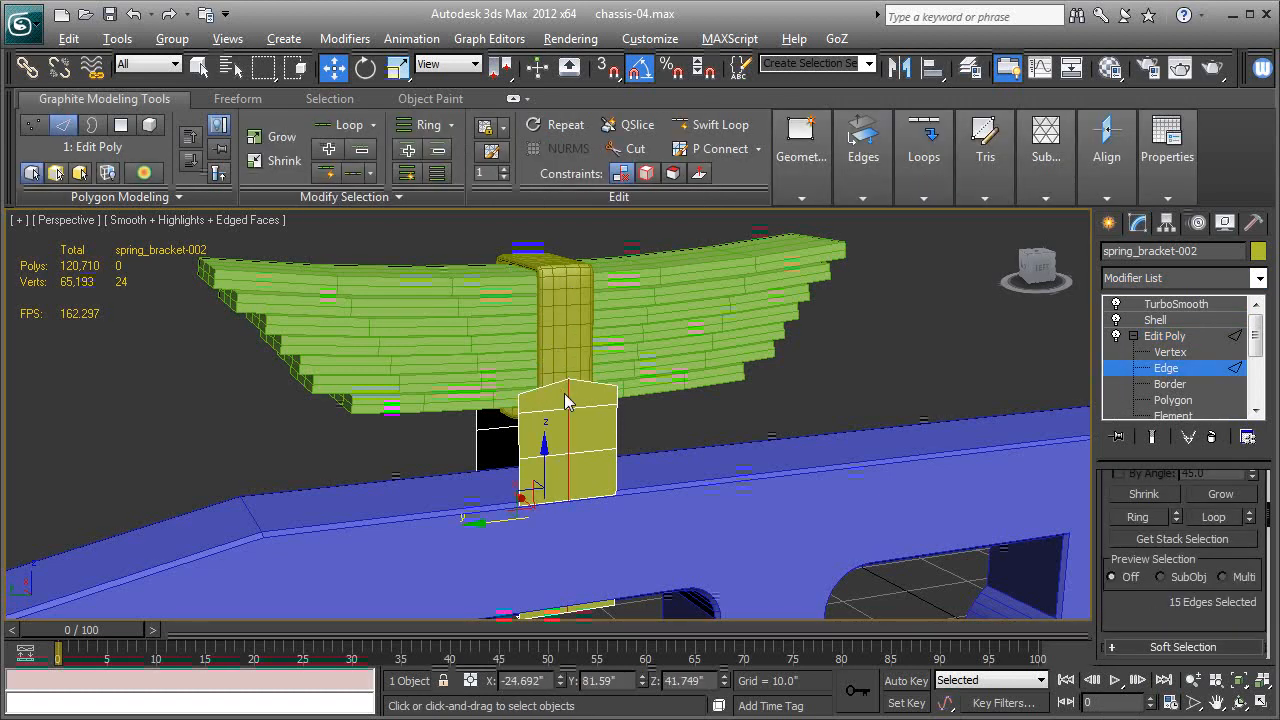
pyautogui.moveTo(758, 434); pyautogui.dragTo(797, 393, button='middle')
pyautogui.scroll(-5, 1114, 572)
pyautogui.click(1172, 615)
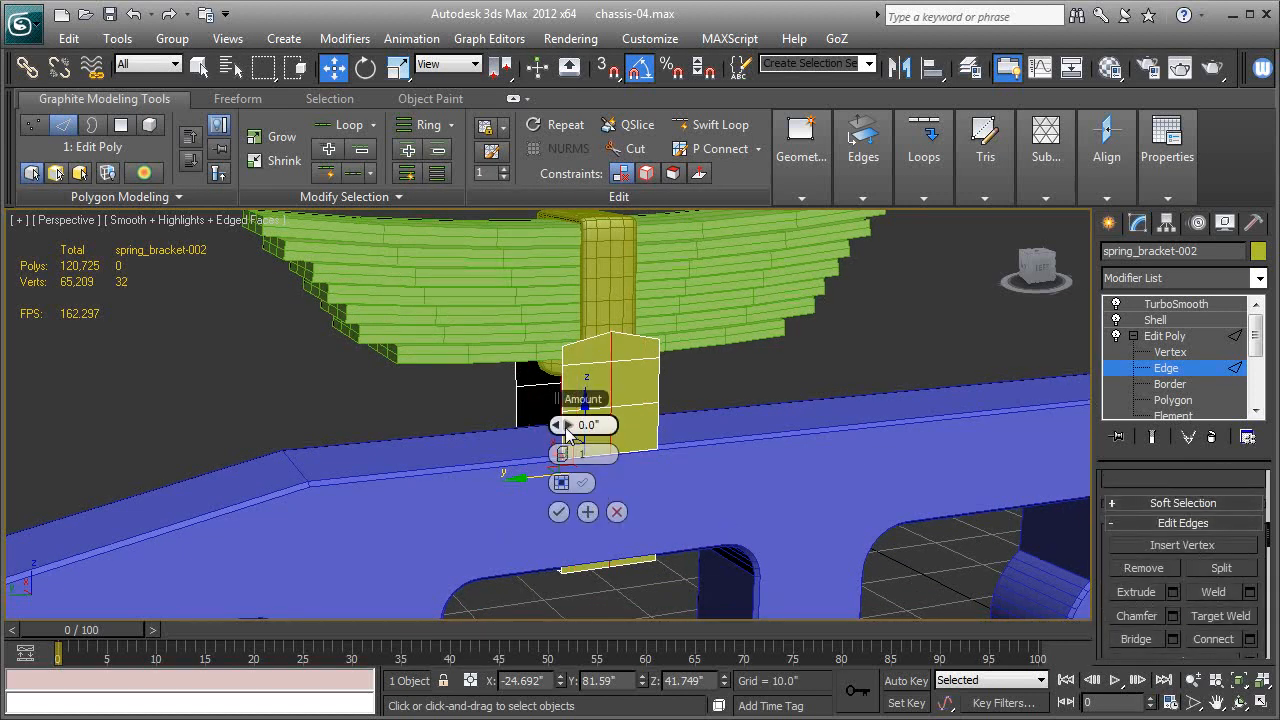
pyautogui.moveTo(565, 425); pyautogui.dragTo(570, 428)
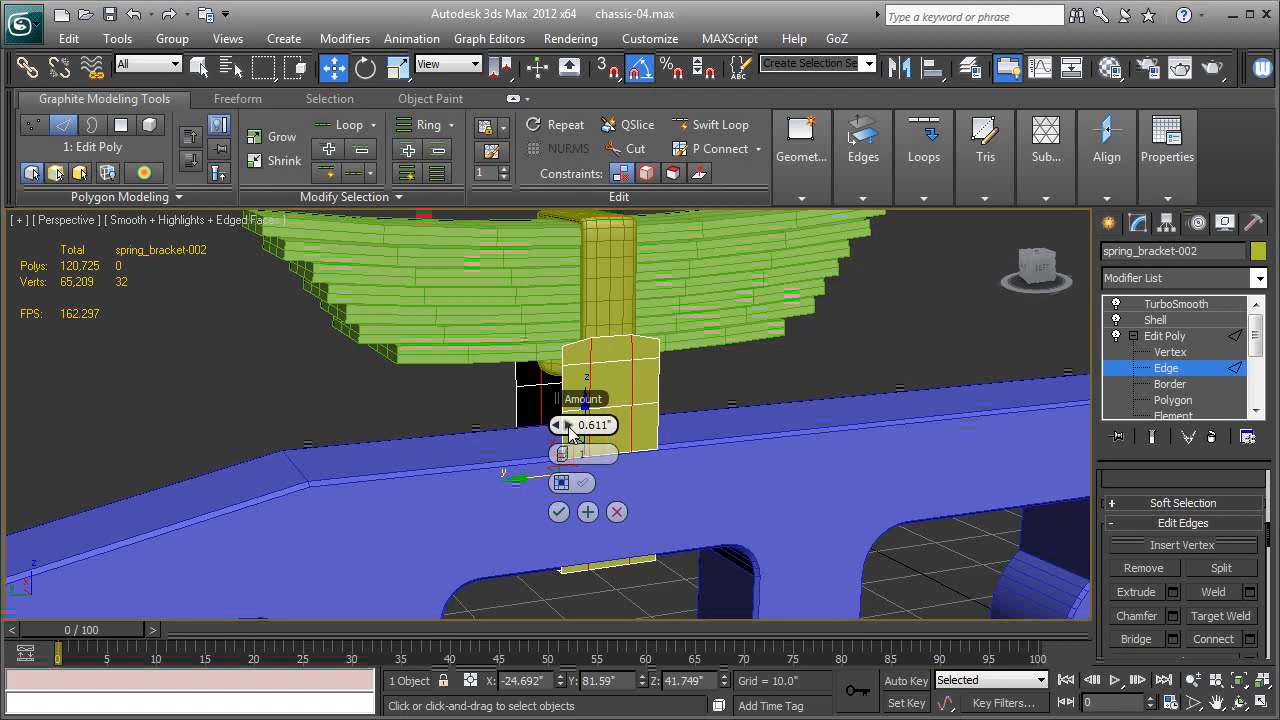
pyautogui.click(571, 454)
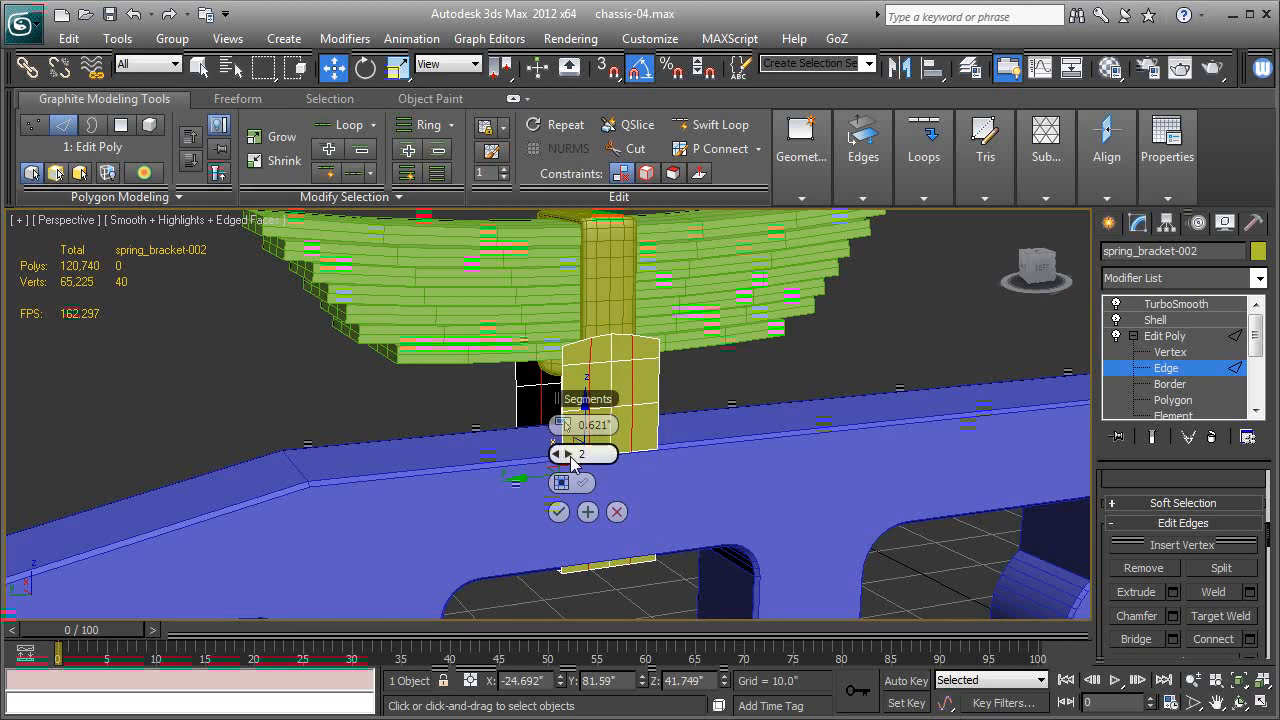
pyautogui.click(558, 514)
# Select the two middle top edges on both sides of the lower bracket and extend them upward twice to form tabs.
pyautogui.keyDown('alt'); pyautogui.moveTo(749, 449); pyautogui.dragTo(717, 480, button='middle'); pyautogui.keyUp('alt')
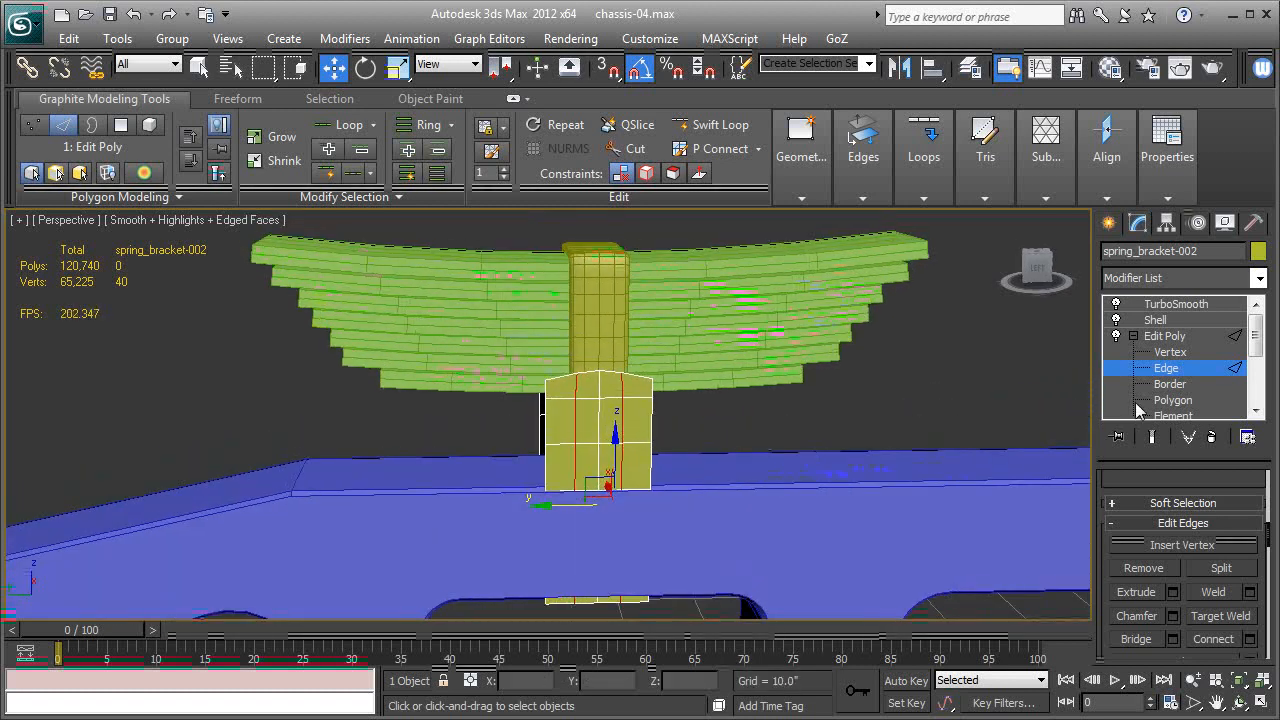
pyautogui.click(607, 383)
pyautogui.keyDown('alt'); pyautogui.moveTo(607, 383); pyautogui.dragTo(672, 408, button='middle'); pyautogui.keyUp('alt')
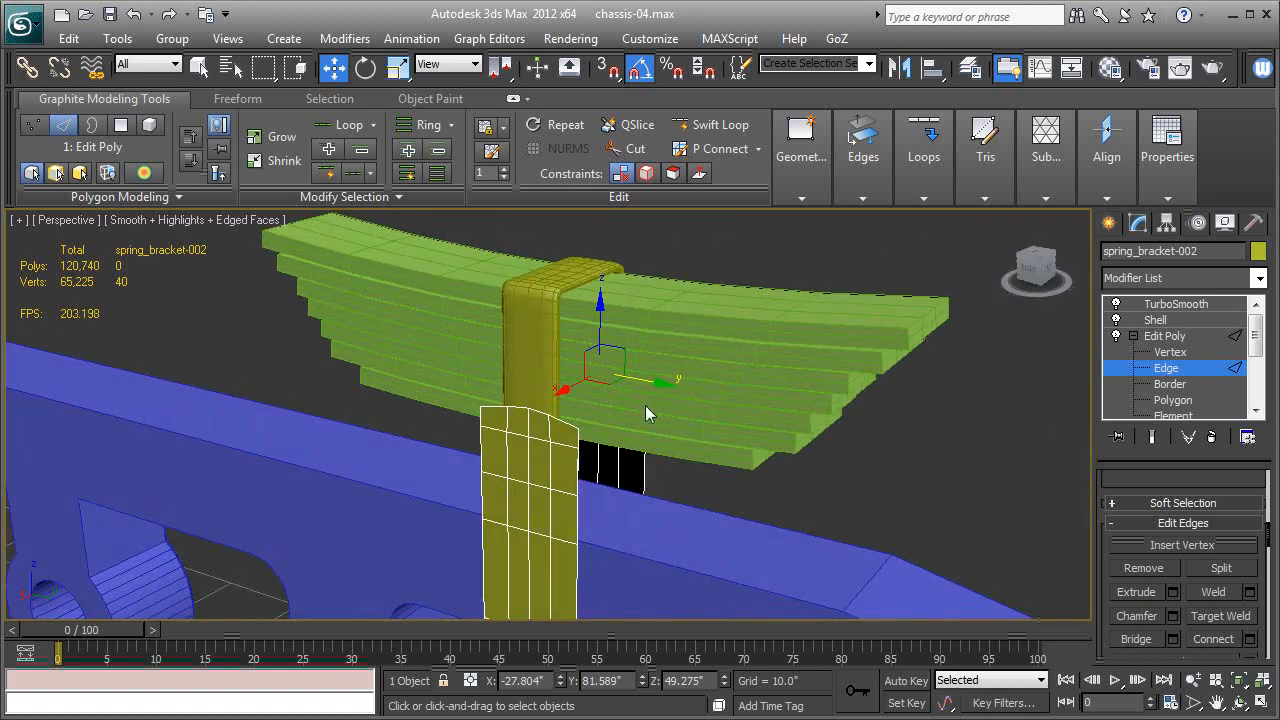
pyautogui.click(528, 416)
pyautogui.keyDown('alt'); pyautogui.moveTo(528, 416); pyautogui.dragTo(447, 433, button='middle'); pyautogui.keyUp('alt')
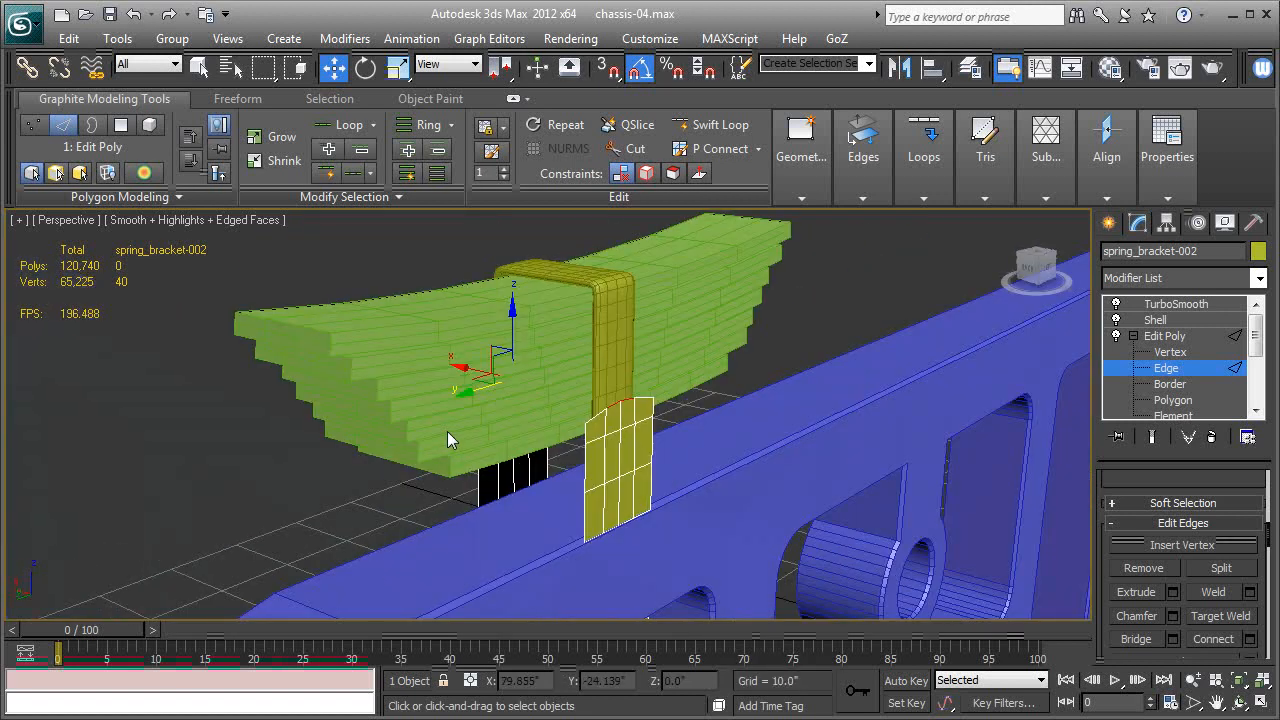
pyautogui.keyDown('shift'); pyautogui.moveTo(515, 325); pyautogui.dragTo(513, 299); pyautogui.keyUp('shift')
pyautogui.moveTo(610, 385); pyautogui.dragTo(600, 474, button='middle')
pyautogui.keyDown('shift'); pyautogui.moveTo(500, 380); pyautogui.dragTo(501, 358); pyautogui.keyUp('shift')
pyautogui.keyDown('alt'); pyautogui.moveTo(789, 532); pyautogui.dragTo(900, 420, button='middle'); pyautogui.keyUp('alt')
# Chamfer the centre vertex of the upward tab on both sides of the lower bracket by about 0.306".
pyautogui.click(1170, 352)
pyautogui.click(657, 392)
pyautogui.keyDown('alt'); pyautogui.moveTo(456, 419); pyautogui.dragTo(701, 426, button='middle'); pyautogui.keyUp('alt')
pyautogui.keyDown('ctrl'); pyautogui.click(630, 419); pyautogui.keyUp('ctrl')
pyautogui.keyDown('alt'); pyautogui.moveTo(899, 418); pyautogui.dragTo(620, 428, button='middle'); pyautogui.keyUp('alt')
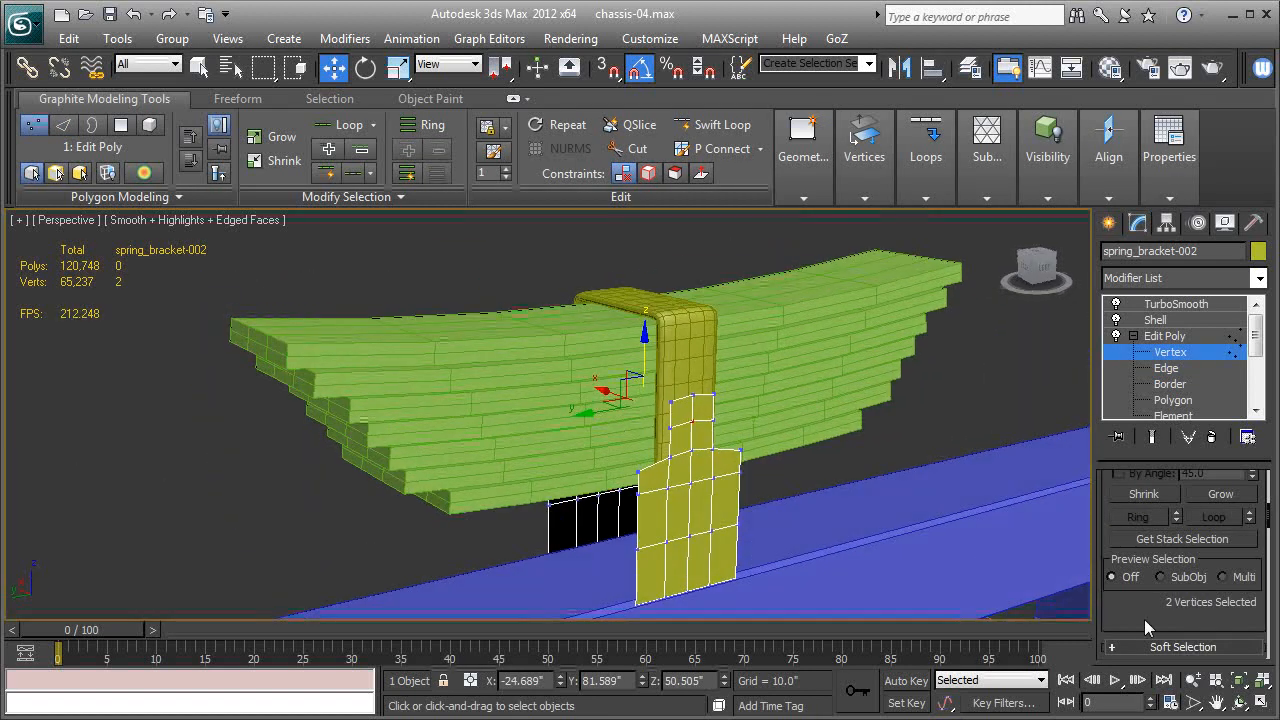
pyautogui.scroll(-4, 1142, 590)
pyautogui.click(1173, 556)
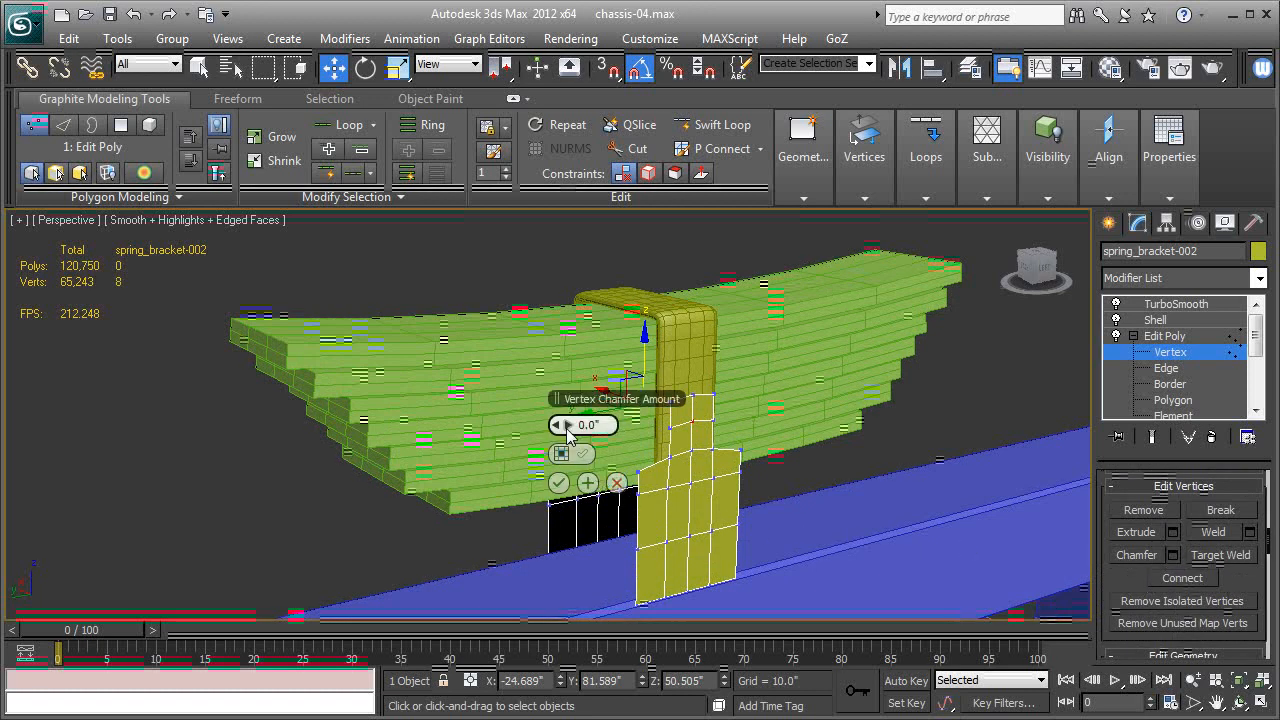
pyautogui.moveTo(566, 428); pyautogui.dragTo(570, 430)
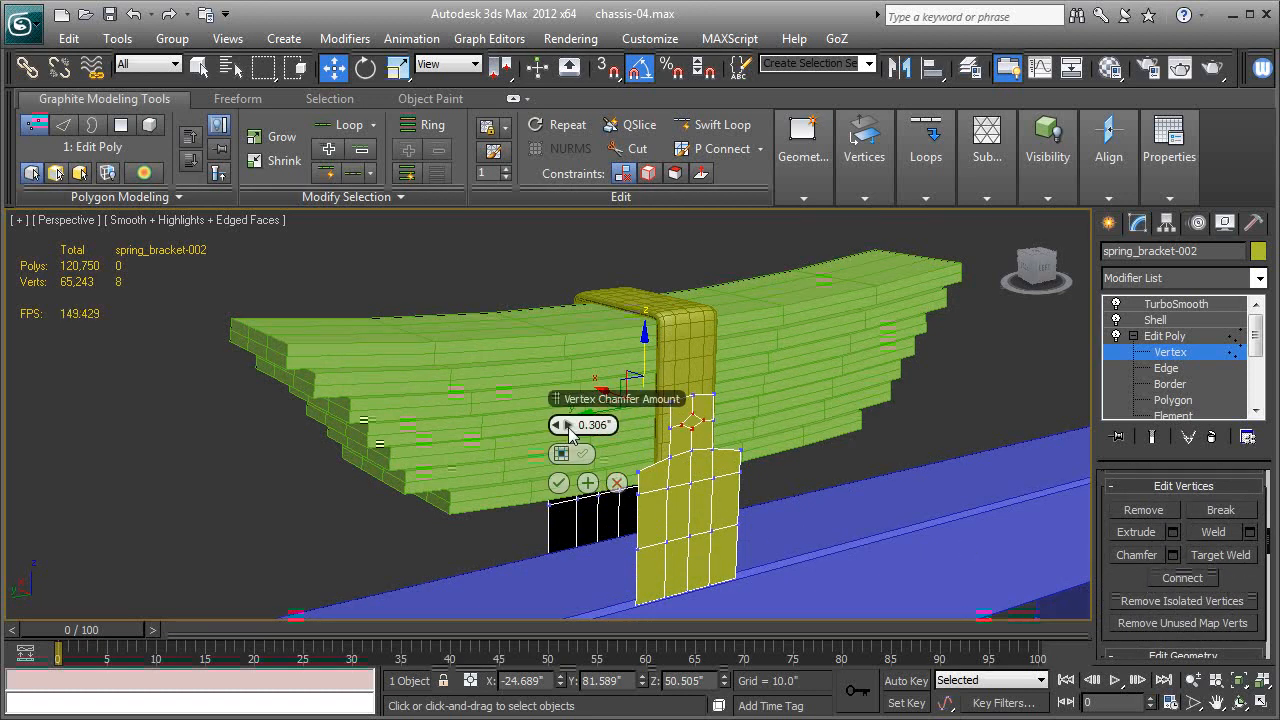
pyautogui.click(558, 483)
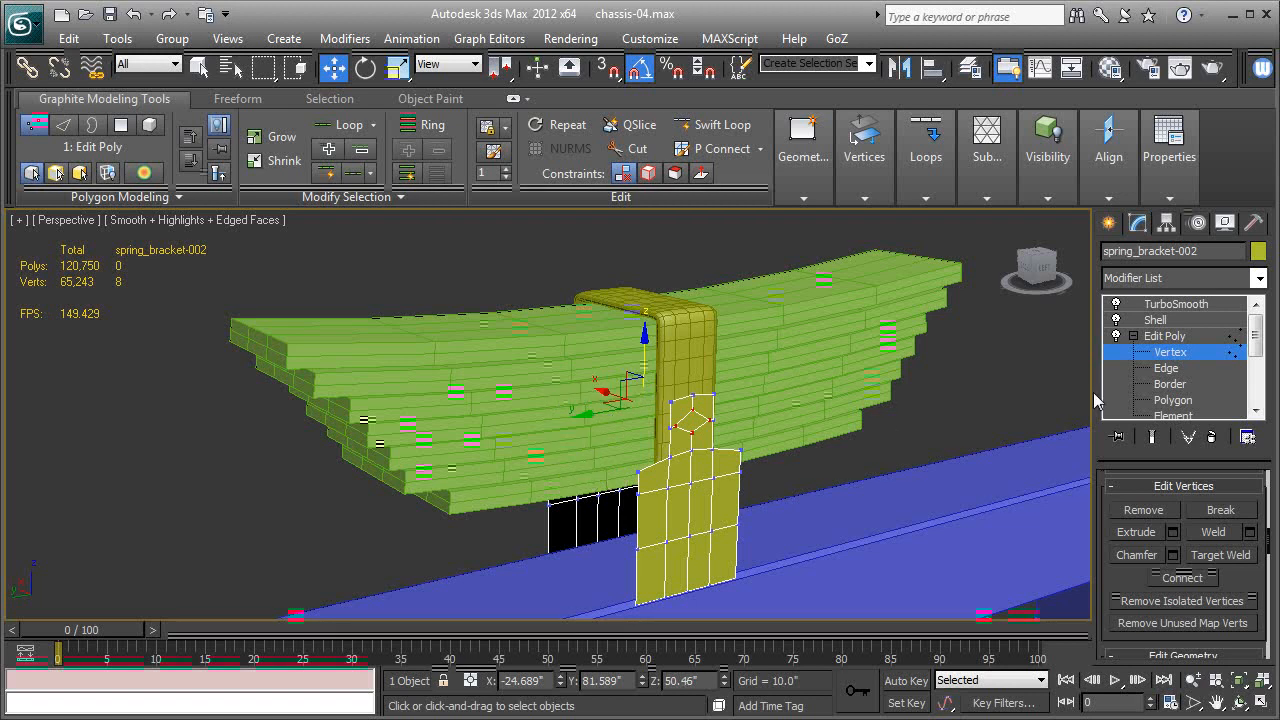
# Select the diamond-shaped polygons on both bracket tabs and scale them narrower along Y to even out their proportions.
pyautogui.click(1173, 400)
pyautogui.click(694, 429)
pyautogui.keyDown('alt'); pyautogui.moveTo(514, 461); pyautogui.dragTo(741, 458, button='middle'); pyautogui.keyUp('alt')
pyautogui.keyDown('ctrl'); pyautogui.click(617, 456); pyautogui.keyUp('ctrl')
pyautogui.keyDown('alt'); pyautogui.moveTo(657, 450); pyautogui.dragTo(577, 454, button='middle'); pyautogui.keyUp('alt')
pyautogui.scroll(3, 642, 430)
pyautogui.keyDown('alt'); pyautogui.moveTo(642, 430); pyautogui.dragTo(838, 339, button='middle'); pyautogui.keyUp('alt')
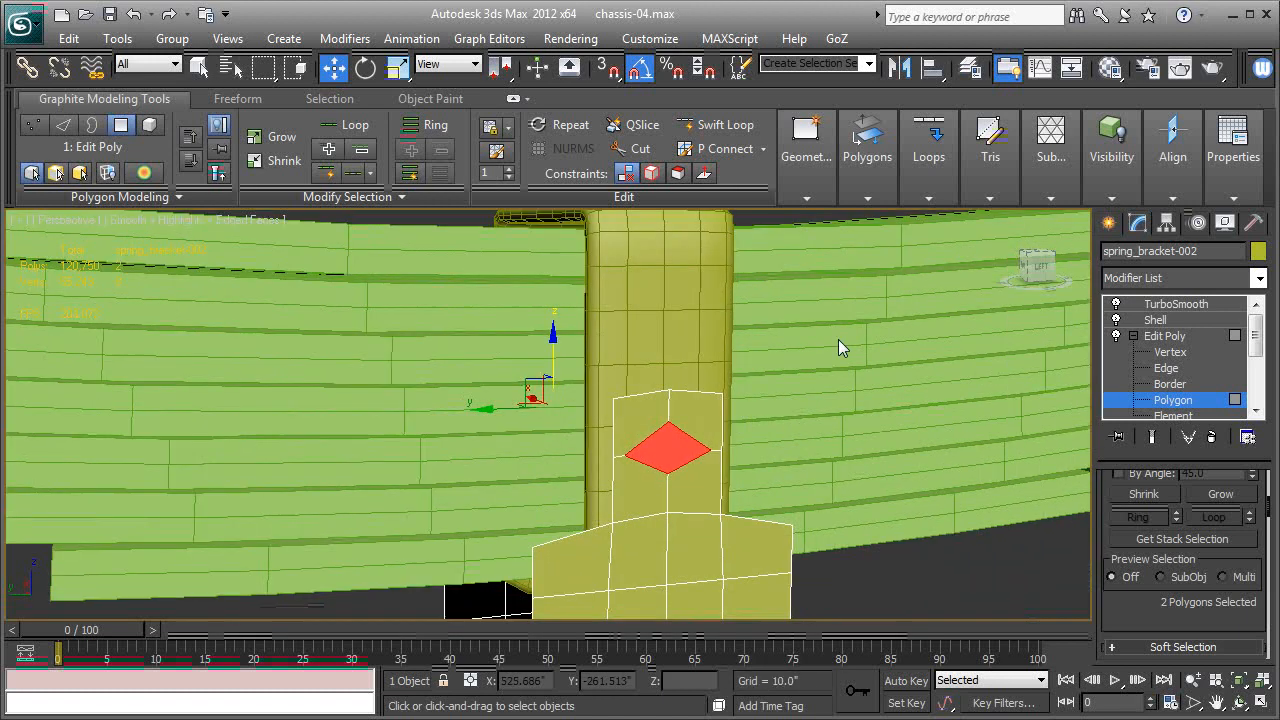
pyautogui.moveTo(882, 188)
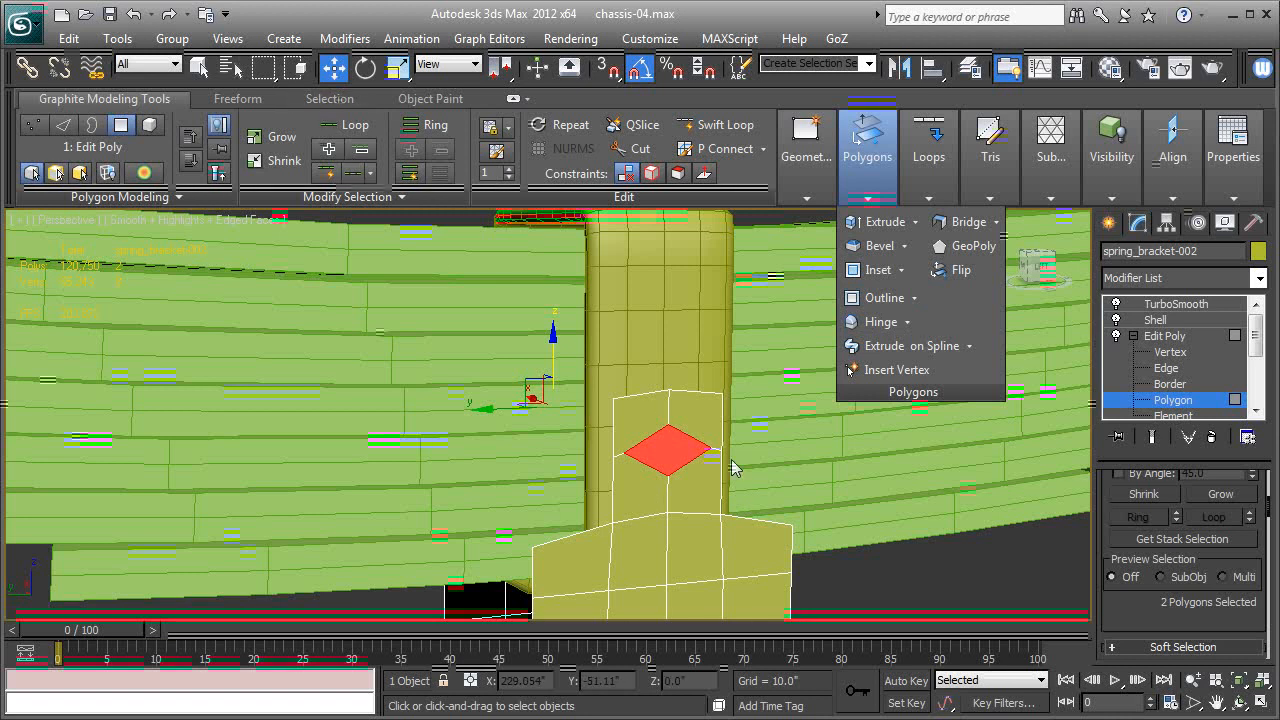
pyautogui.click(397, 67)
pyautogui.keyDown('alt'); pyautogui.moveTo(697, 460); pyautogui.dragTo(670, 465, button='middle'); pyautogui.keyUp('alt')
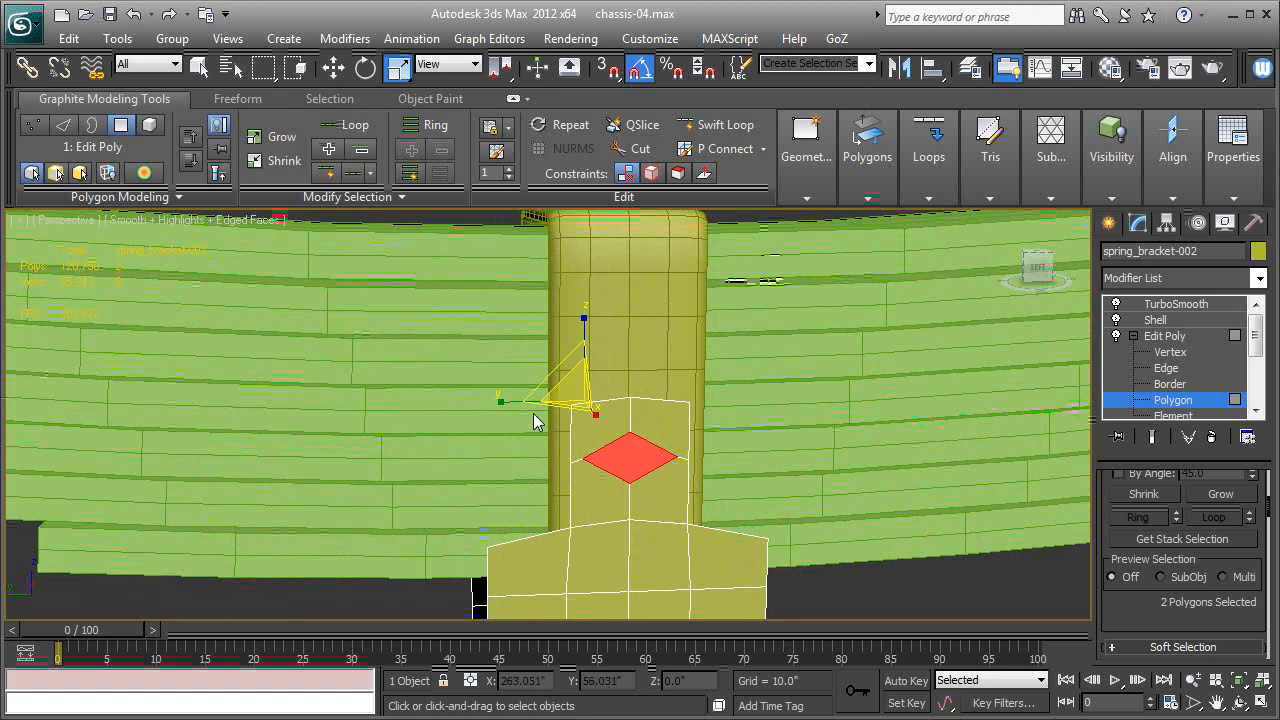
pyautogui.moveTo(503, 403); pyautogui.dragTo(540, 404)
pyautogui.keyDown('alt'); pyautogui.moveTo(554, 405); pyautogui.dragTo(441, 219, button='middle'); pyautogui.keyUp('alt')
# Enlarge both diamond polygons uniformly in the Local coordinate system and delete them to open holes in the tabs.
pyautogui.click(484, 63)
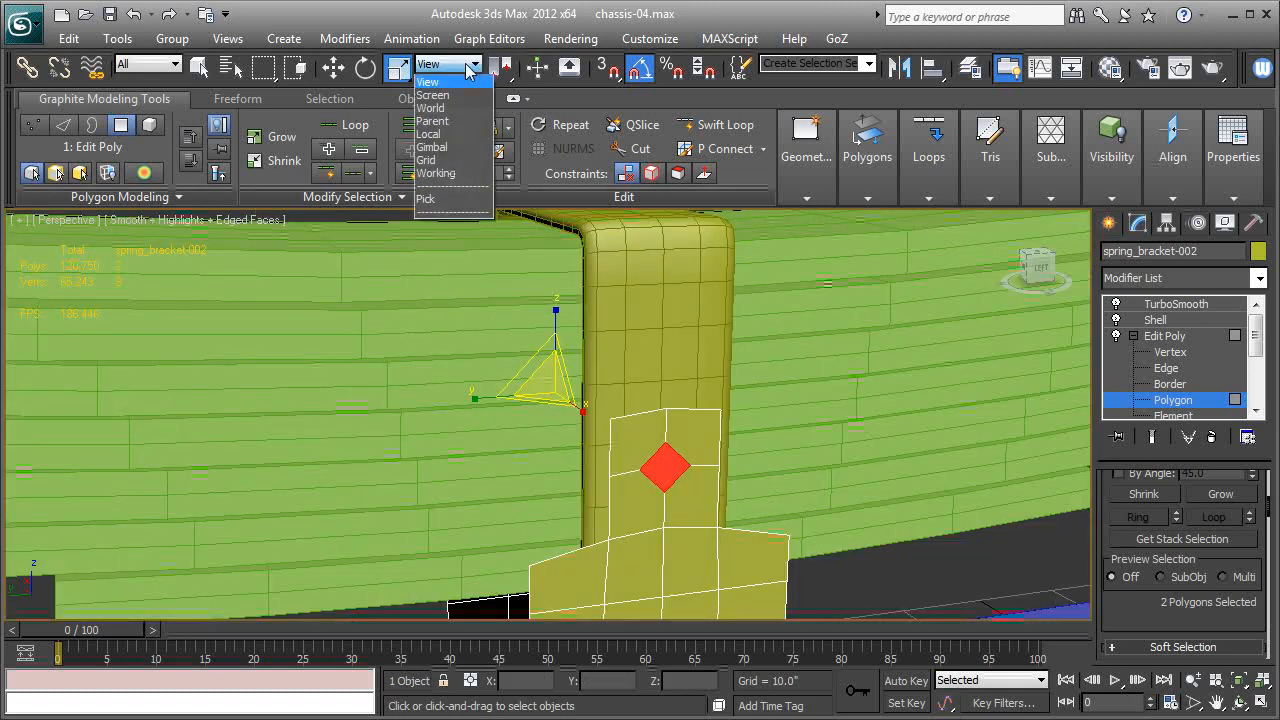
pyautogui.click(445, 140)
pyautogui.moveTo(555, 390); pyautogui.dragTo(619, 318)
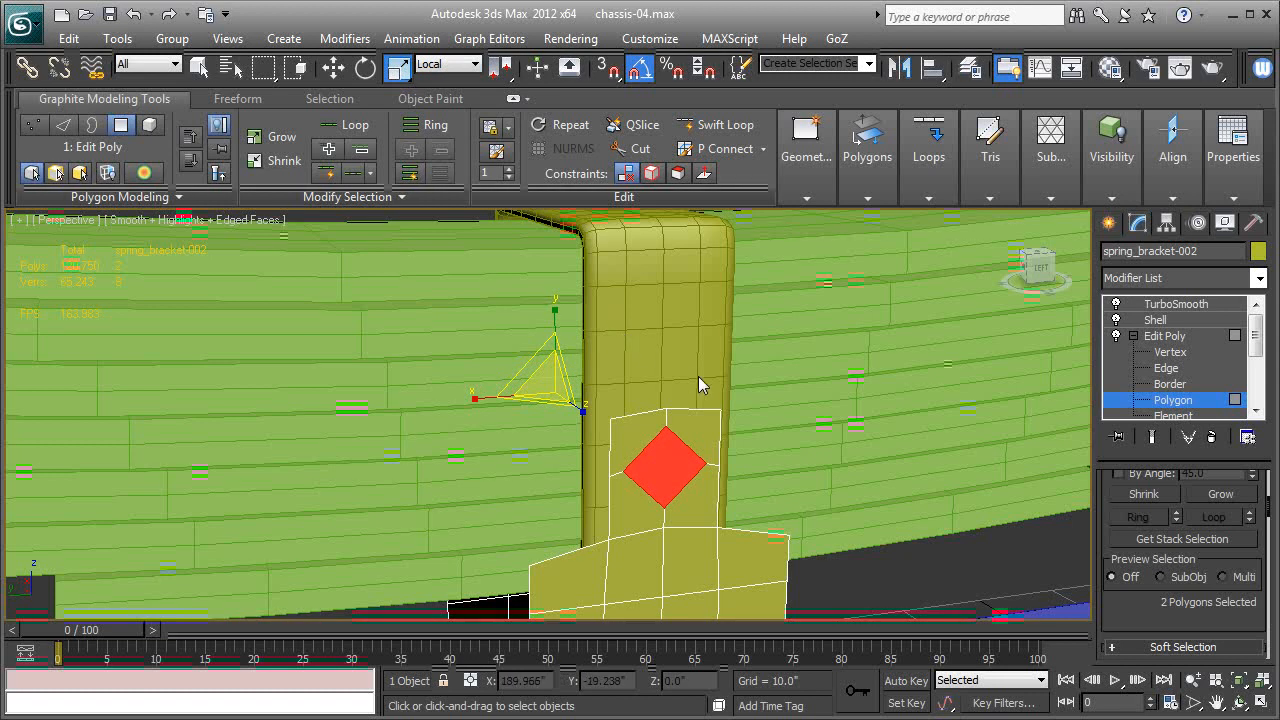
pyautogui.hotkey('ctrl', 'd')
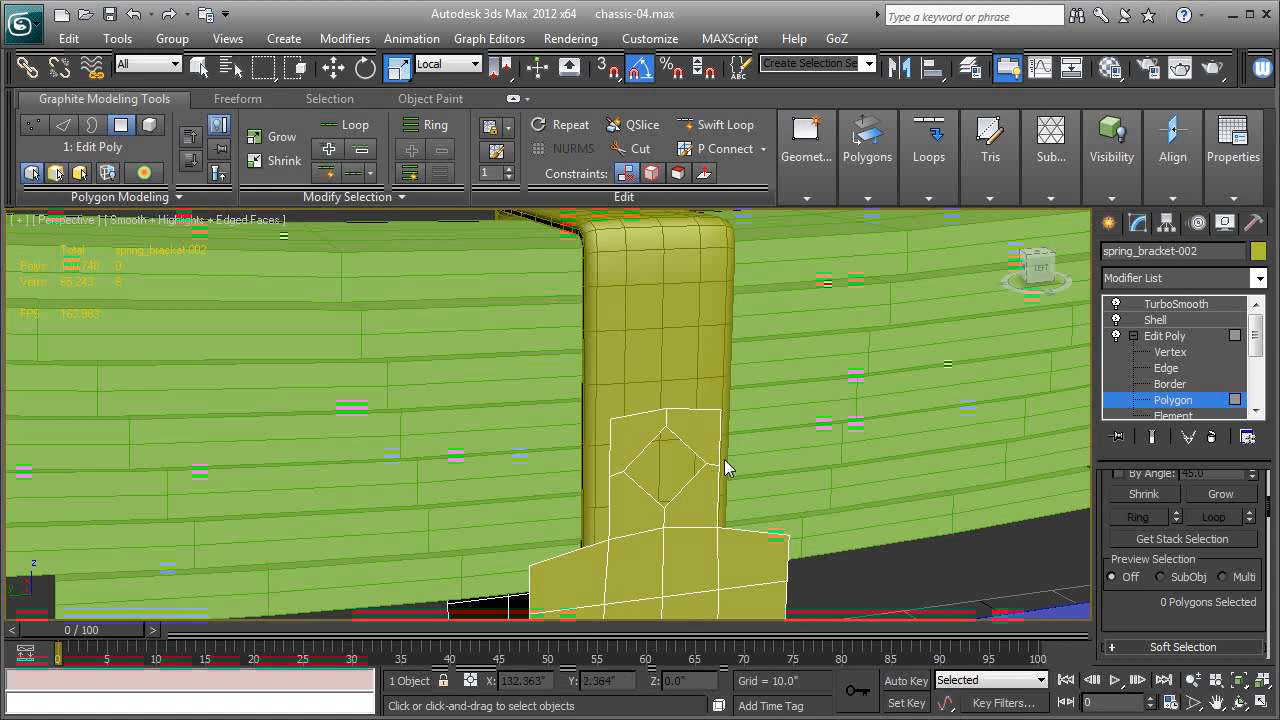
# Select the borders of both tab holes and chamfer them by about 0.04" with 1 segment.
pyautogui.press('3')
pyautogui.click(697, 450)
pyautogui.keyDown('alt'); pyautogui.moveTo(697, 455); pyautogui.dragTo(476, 540, button='middle'); pyautogui.keyUp('alt')
pyautogui.keyDown('ctrl'); pyautogui.click(518, 541); pyautogui.keyUp('ctrl')
pyautogui.keyDown('alt'); pyautogui.moveTo(774, 546); pyautogui.dragTo(608, 460, button='middle'); pyautogui.keyUp('alt')
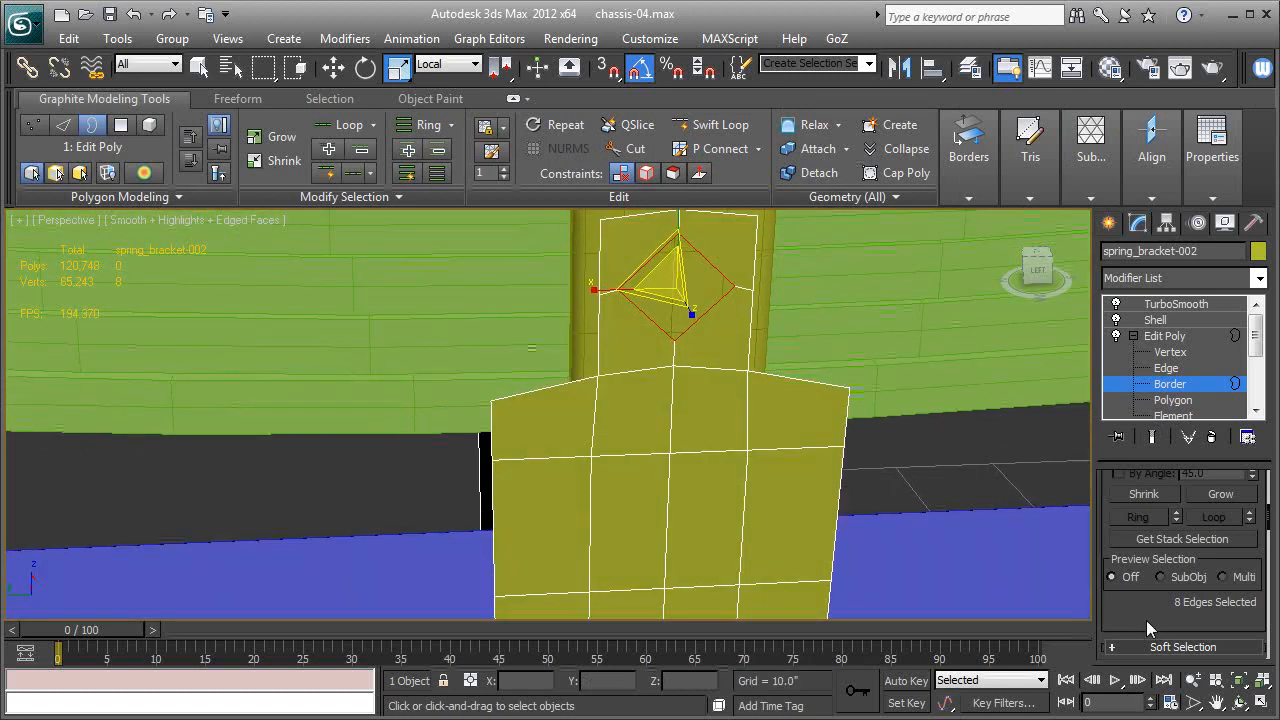
pyautogui.scroll(-3, 1146, 615)
pyautogui.click(1171, 597)
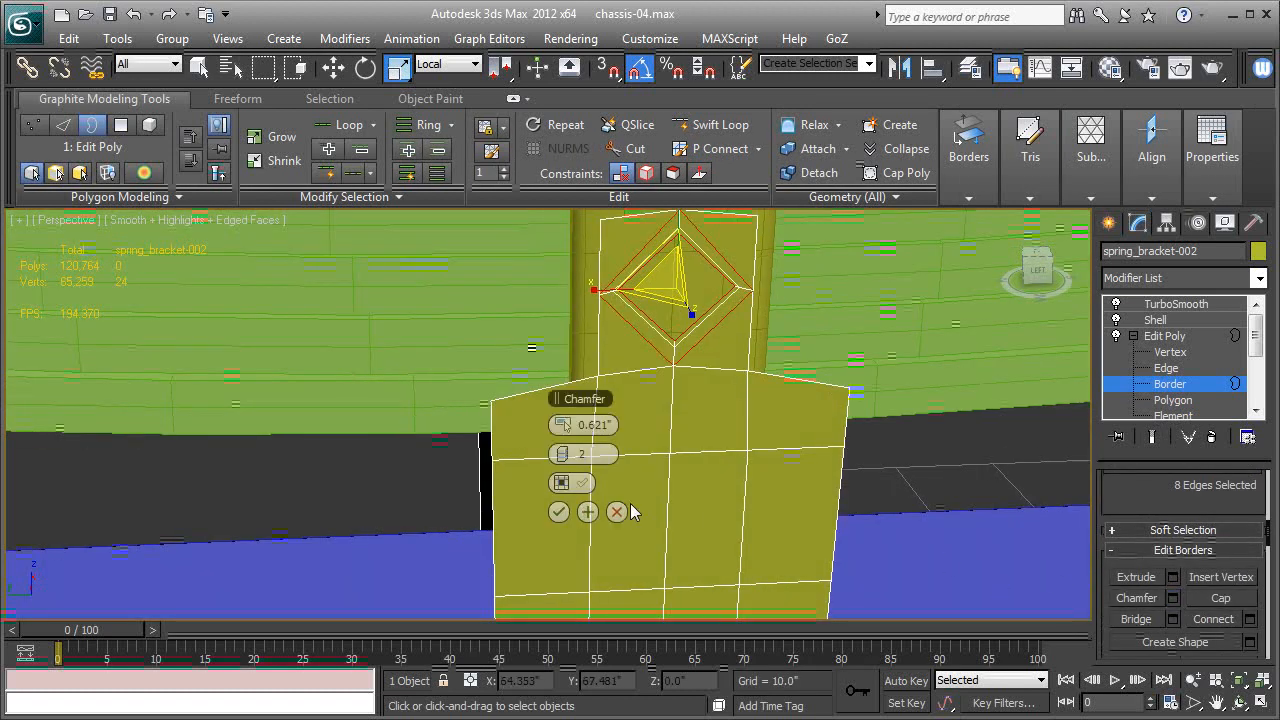
pyautogui.rightClick(569, 428)
pyautogui.rightClick(566, 453)
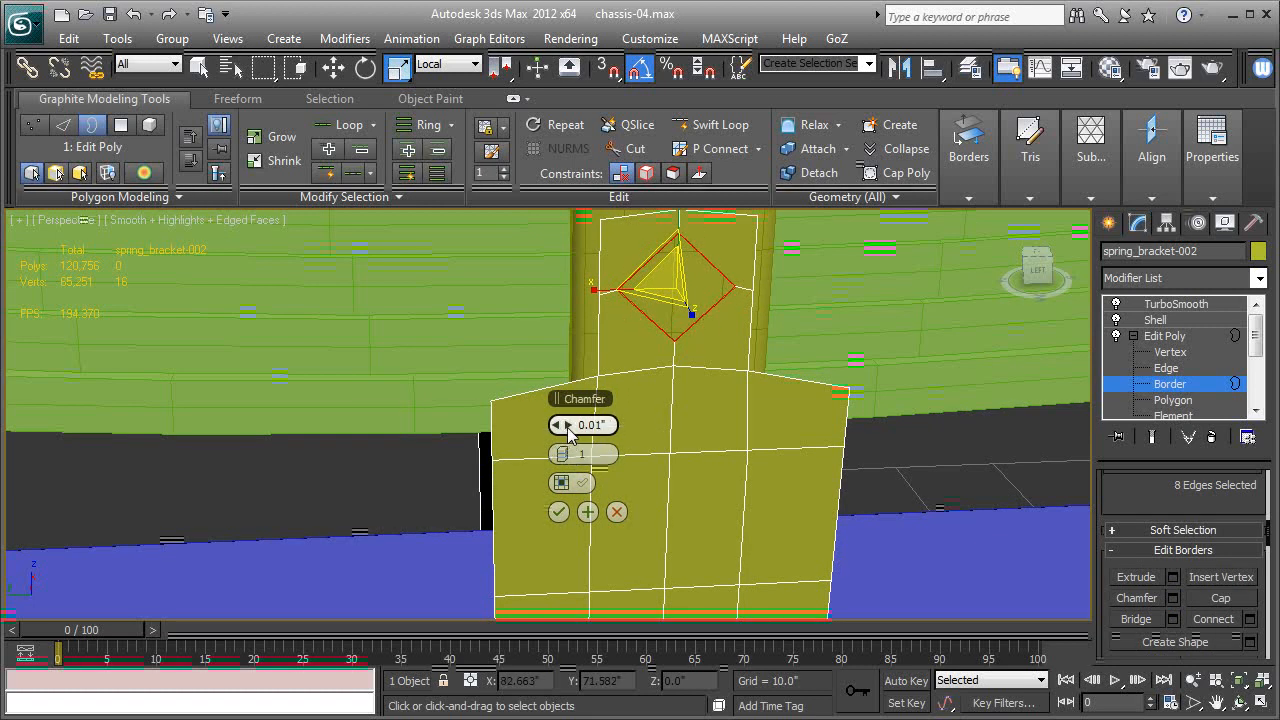
pyautogui.moveTo(556, 428); pyautogui.dragTo(556, 431)
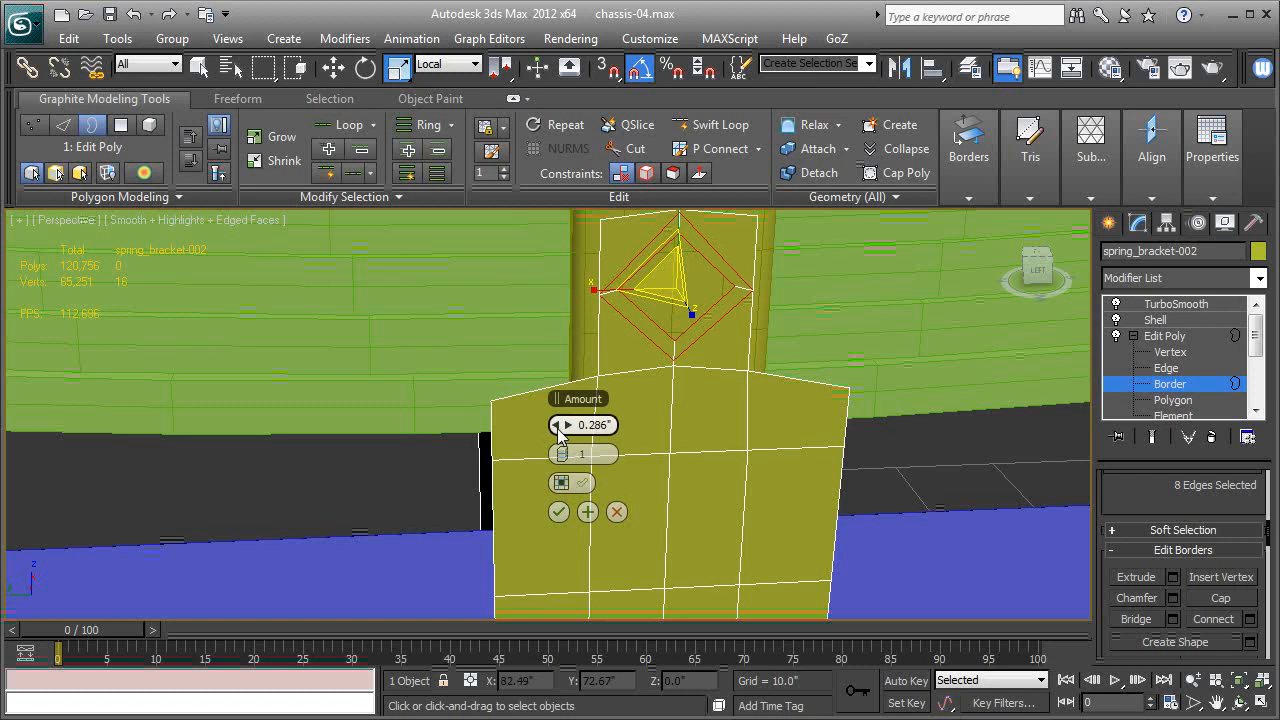
pyautogui.rightClick(558, 428)
pyautogui.moveTo(567, 436); pyautogui.dragTo(571, 429)
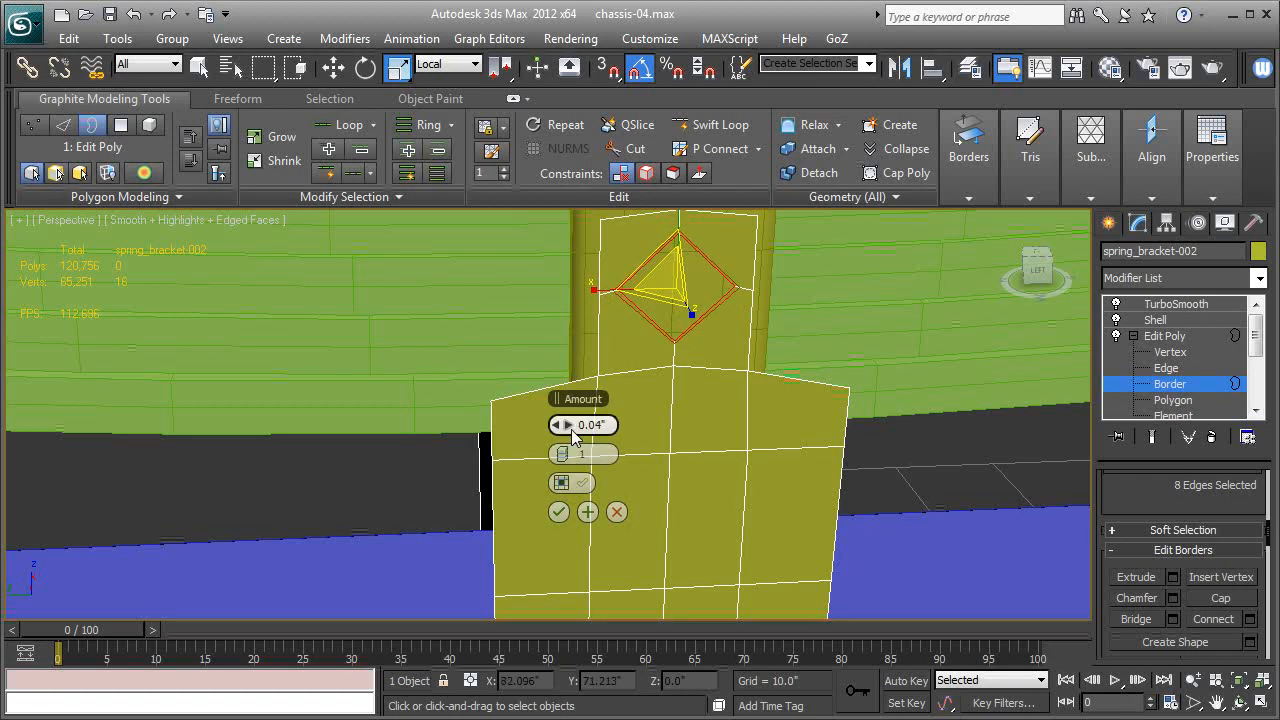
pyautogui.click(558, 511)
# Leave border editing, return to the lower bracket's TurboSmooth with edged faces hidden, and set its iterations to 2.
pyautogui.keyDown('alt'); pyautogui.moveTo(584, 517); pyautogui.dragTo(772, 520, button='middle'); pyautogui.keyUp('alt')
pyautogui.click(1165, 336)
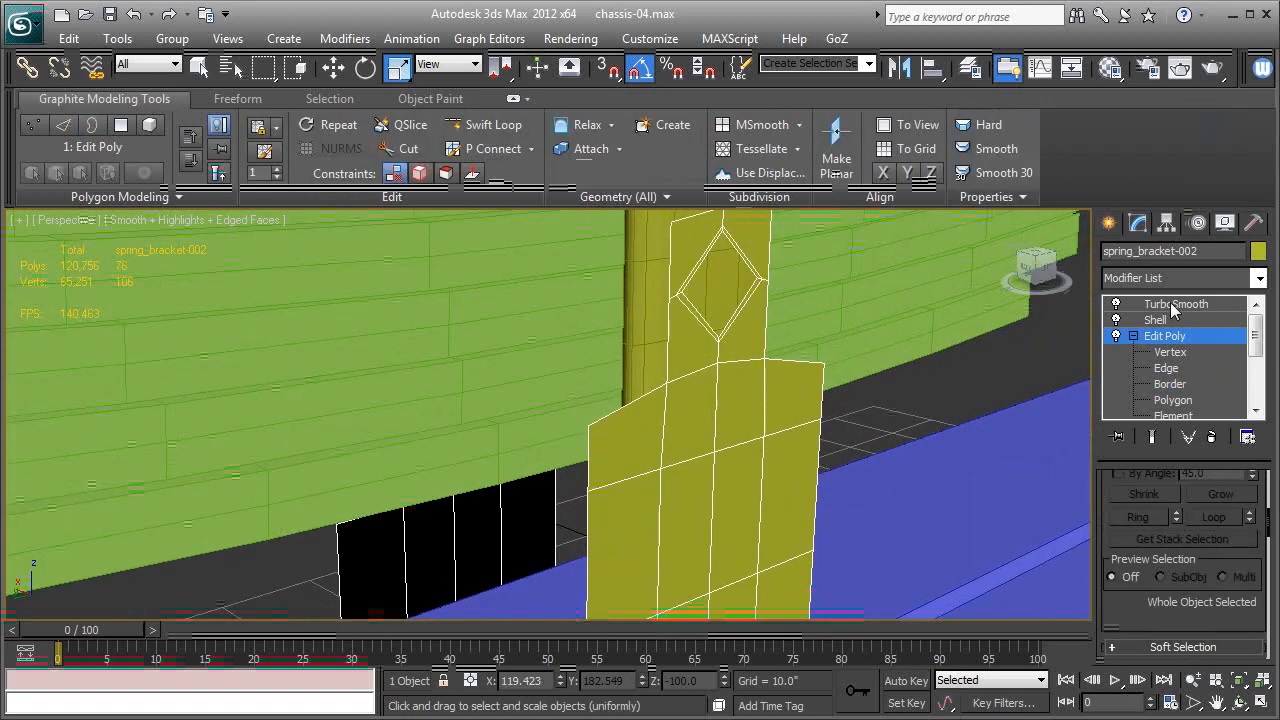
pyautogui.click(1170, 306)
pyautogui.press('F4')
pyautogui.keyDown('alt'); pyautogui.moveTo(977, 420); pyautogui.dragTo(917, 446, button='middle'); pyautogui.keyUp('alt')
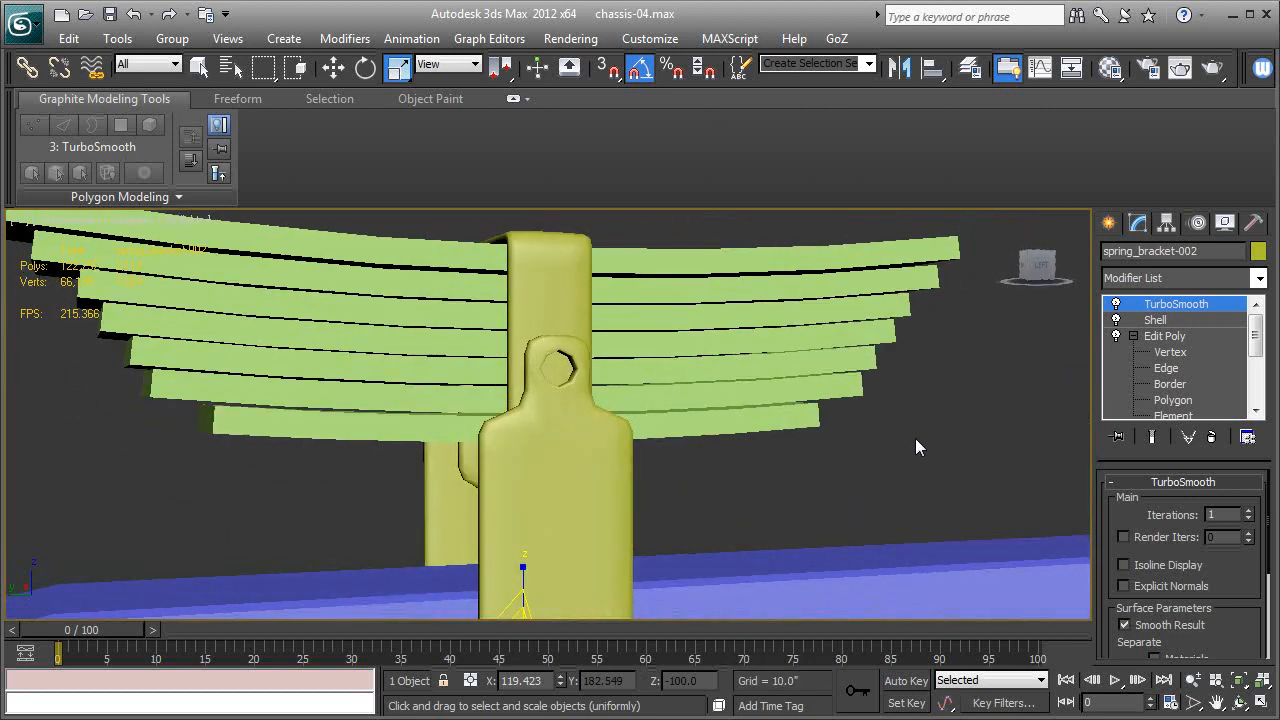
pyautogui.click(1249, 511)
pyautogui.keyDown('alt'); pyautogui.moveTo(600, 458); pyautogui.dragTo(431, 413, button='middle'); pyautogui.keyUp('alt')
# Draw an AutoGrid cylinder in the tab hole from the Left view, with radius about 0.487" and height about 3.895".
pyautogui.press('l')
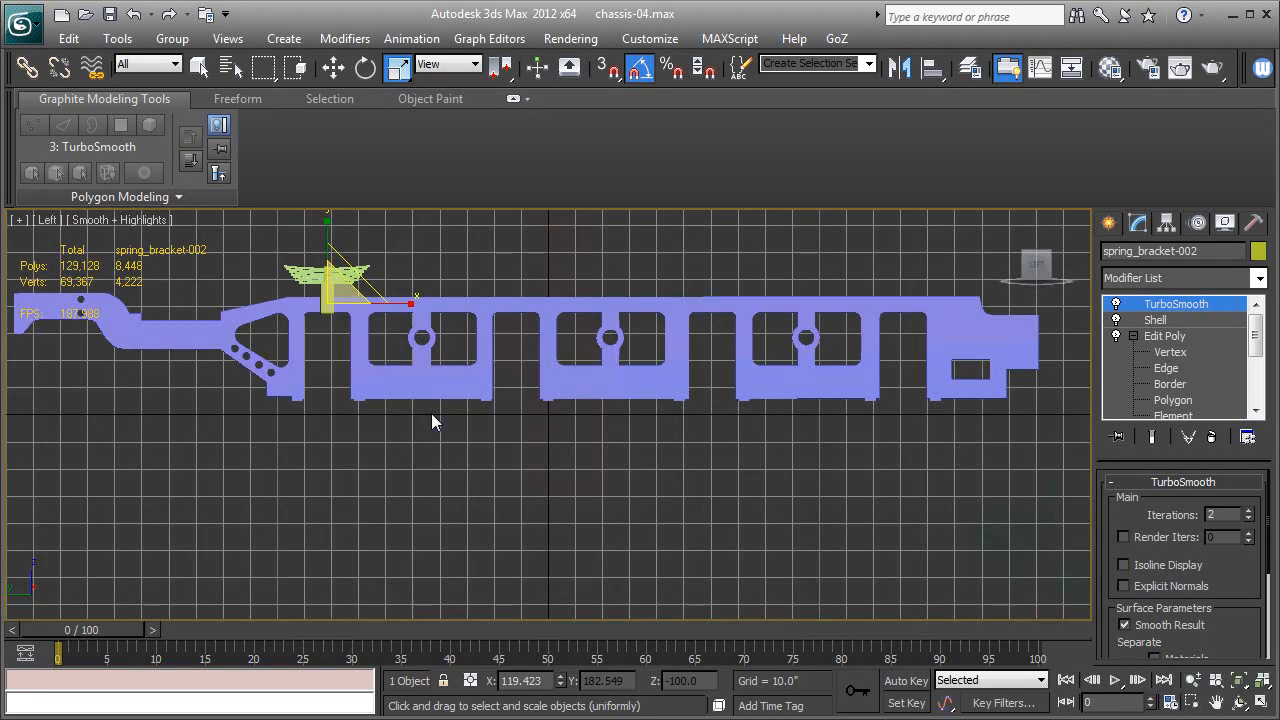
pyautogui.press('z')
pyautogui.moveTo(556, 424); pyautogui.dragTo(565, 508, button='middle')
pyautogui.scroll(4, 565, 508)
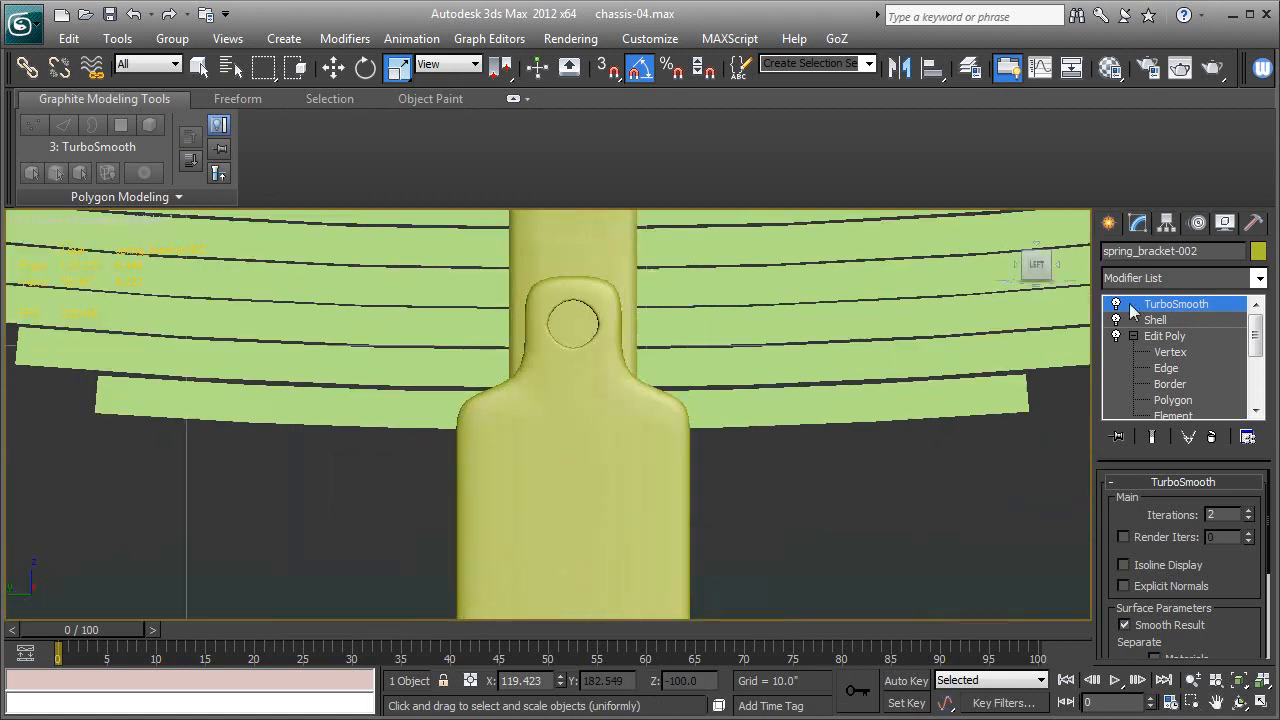
pyautogui.click(1118, 228)
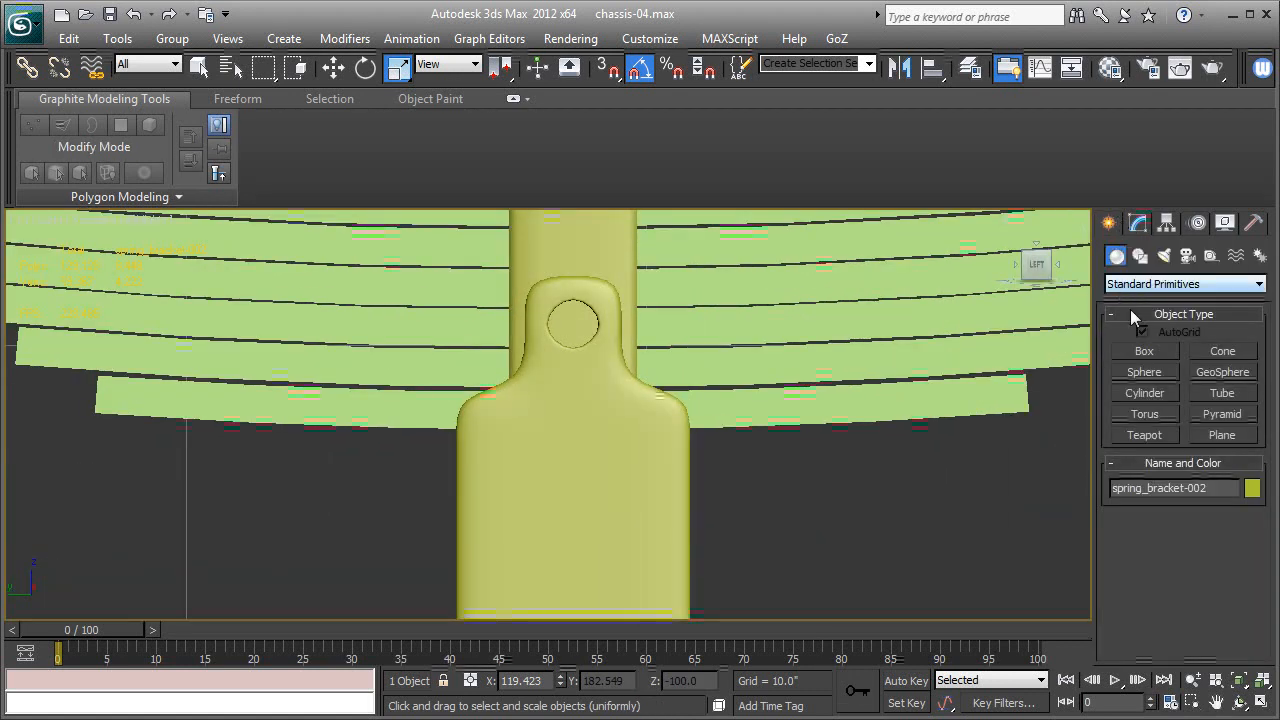
pyautogui.click(1143, 393)
pyautogui.moveTo(662, 388); pyautogui.dragTo(700, 410, button='middle')
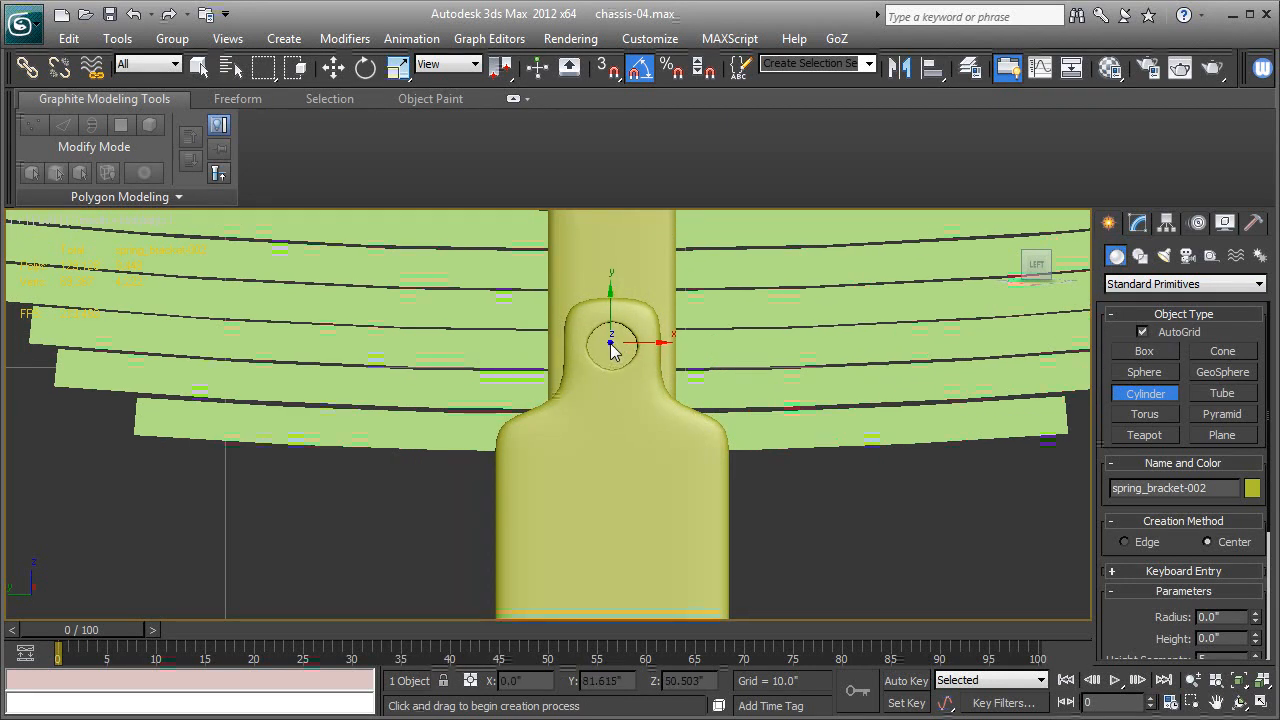
pyautogui.moveTo(613, 346); pyautogui.dragTo(632, 356)
pyautogui.press('F3')
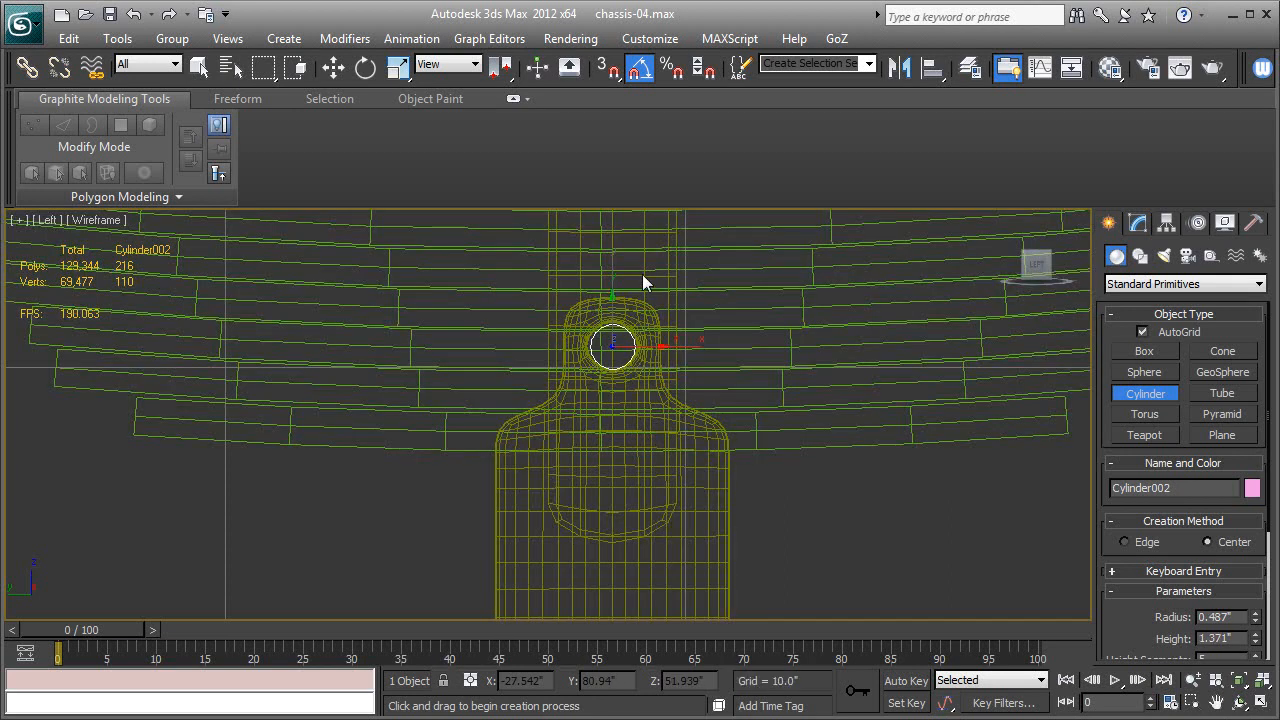
pyautogui.click(651, 178)
# Move the cylinder along X in the Perspective view into the space between the bracket sides, at about X -23.08".
pyautogui.press('p')
pyautogui.press('z')
pyautogui.keyDown('alt'); pyautogui.moveTo(664, 547); pyautogui.dragTo(539, 588, button='middle'); pyautogui.keyUp('alt')
pyautogui.scroll(-5, 539, 588)
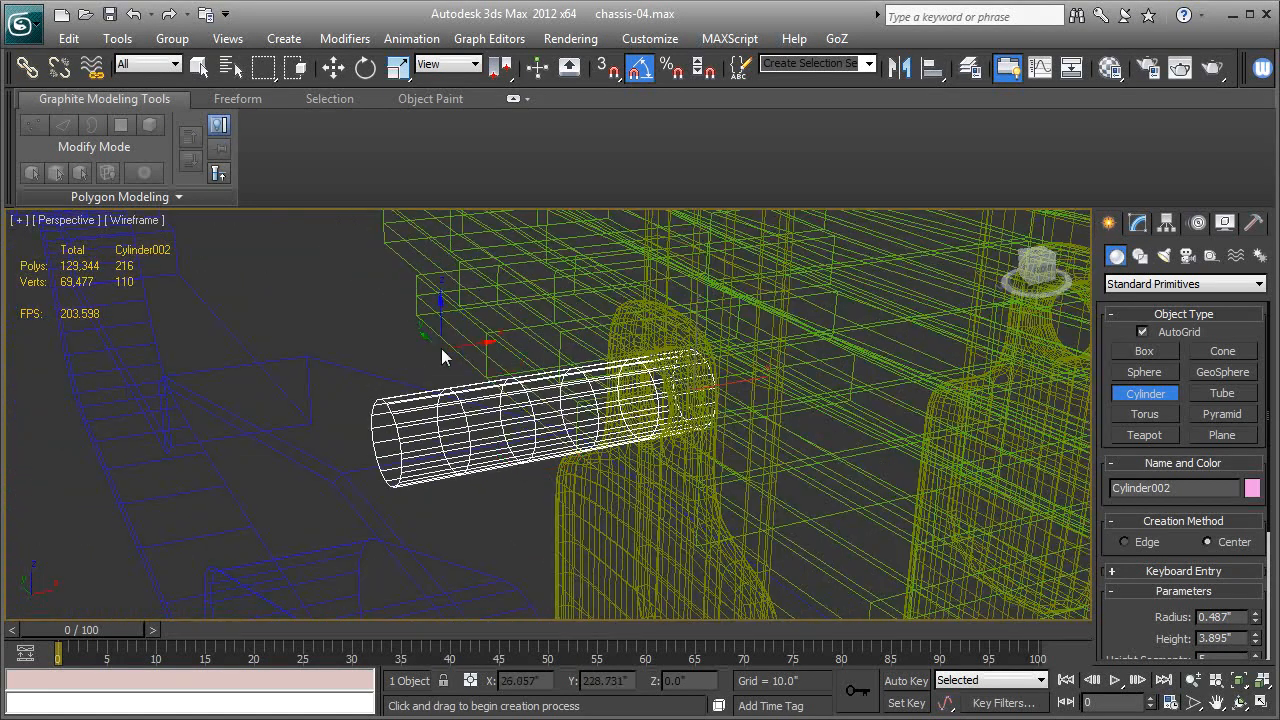
pyautogui.click(334, 68)
pyautogui.press('F3')
pyautogui.keyDown('alt'); pyautogui.moveTo(685, 395); pyautogui.dragTo(501, 470, button='middle'); pyautogui.keyUp('alt')
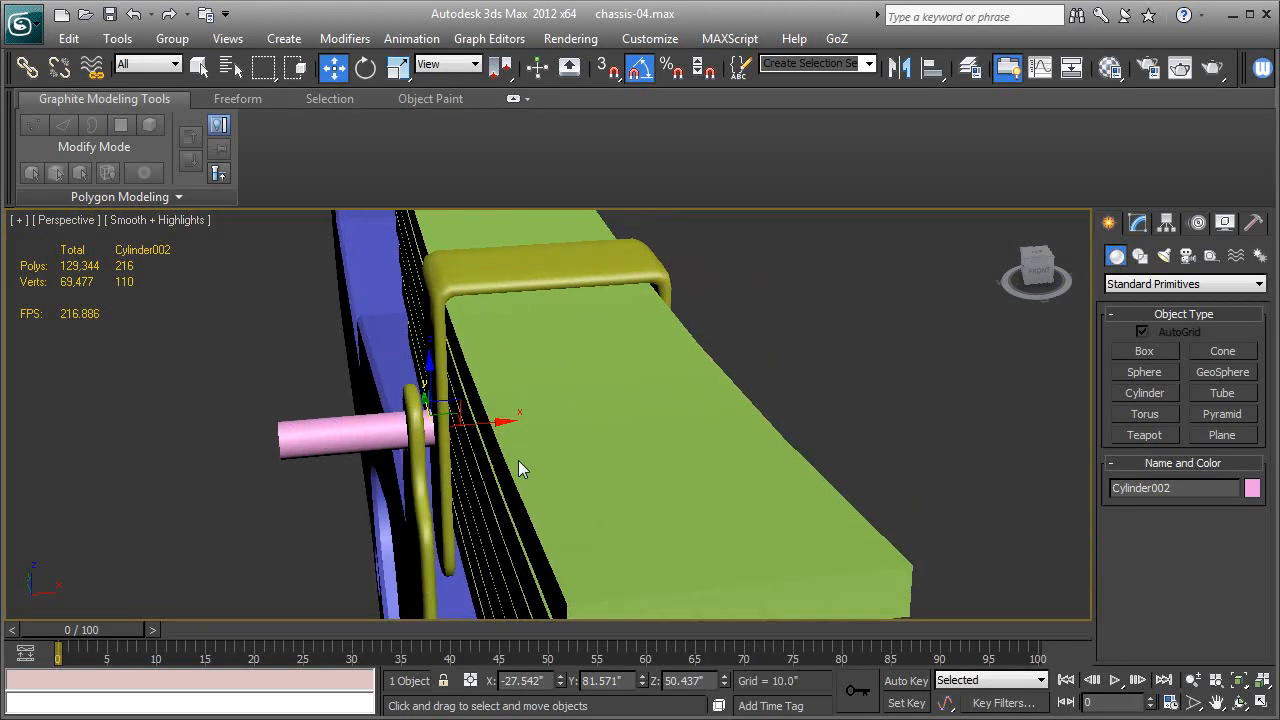
pyautogui.moveTo(509, 422); pyautogui.dragTo(663, 398)
pyautogui.press('F3')
pyautogui.keyDown('alt'); pyautogui.moveTo(663, 403); pyautogui.dragTo(598, 416, button='middle'); pyautogui.keyUp('alt')
# Lengthen the cylinder to about 7.59" and shift it to about X -20.88" so it passes through both tabs, in shaded display.
pyautogui.click(1137, 222)
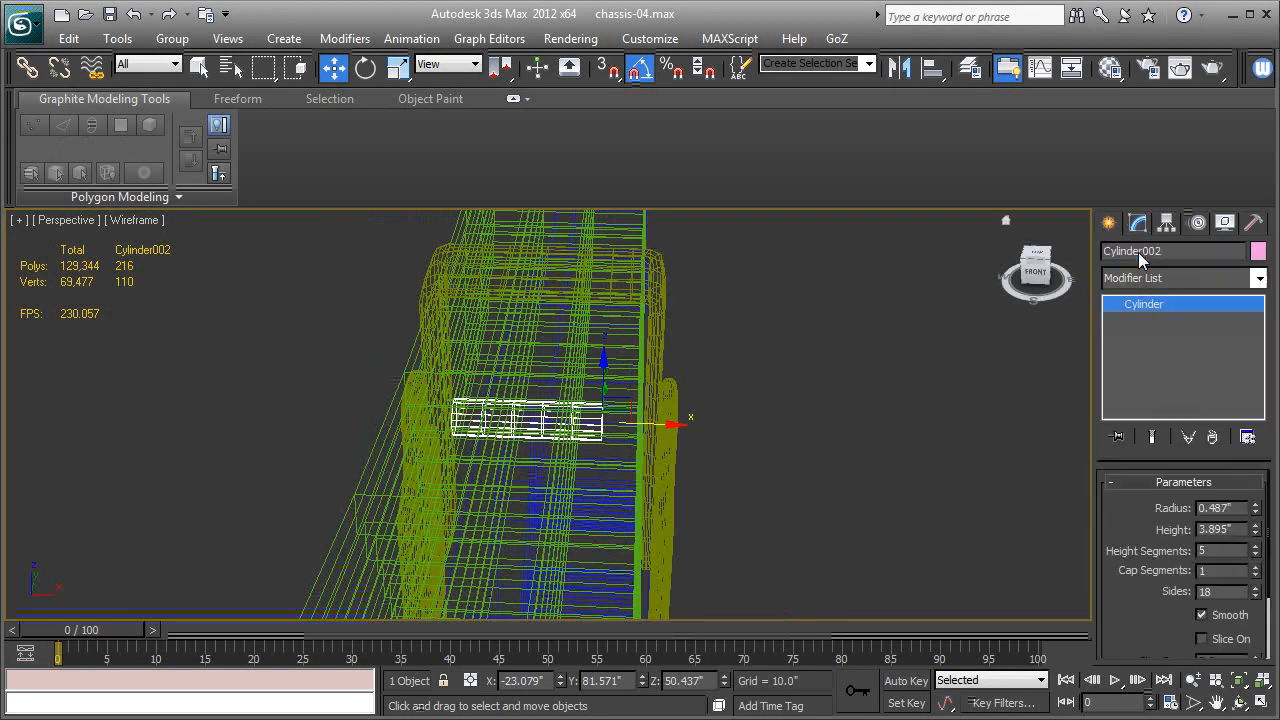
pyautogui.moveTo(1258, 537); pyautogui.dragTo(1258, 470)
pyautogui.moveTo(655, 432); pyautogui.dragTo(749, 429)
pyautogui.keyDown('alt'); pyautogui.moveTo(780, 525); pyautogui.dragTo(675, 524, button='middle'); pyautogui.keyUp('alt')
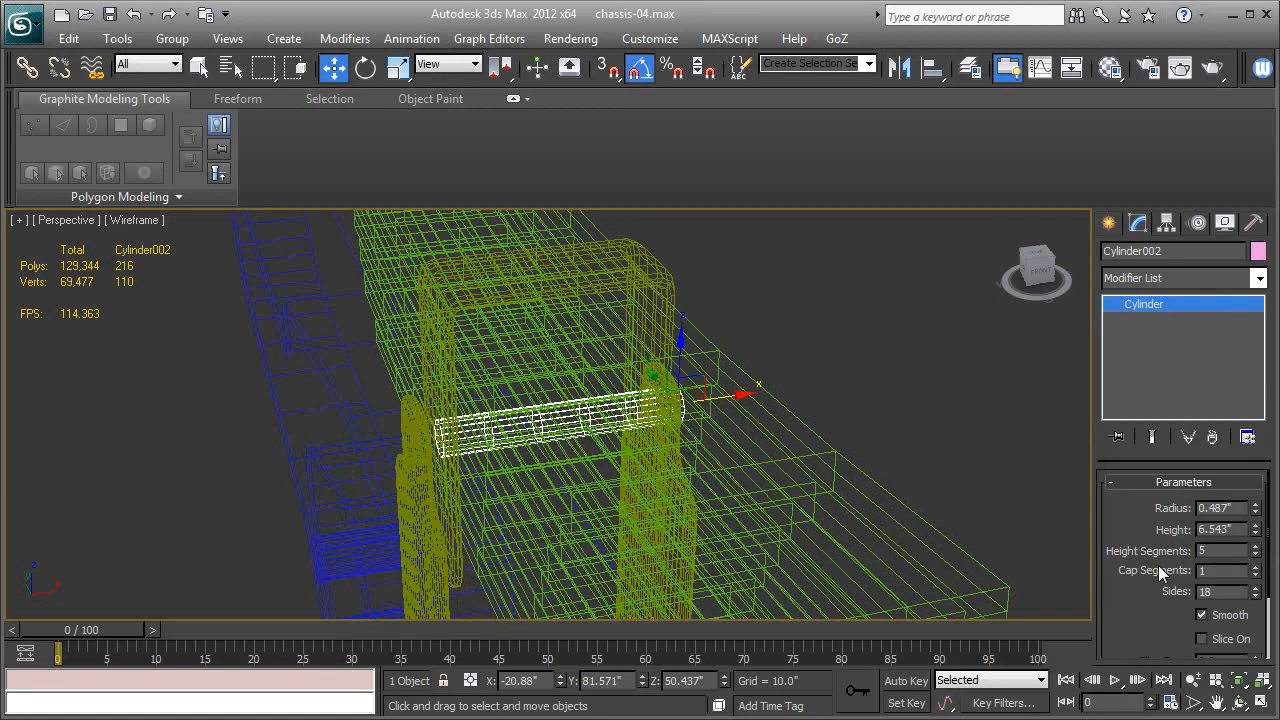
pyautogui.moveTo(1260, 531); pyautogui.dragTo(1263, 512)
pyautogui.press('F3')
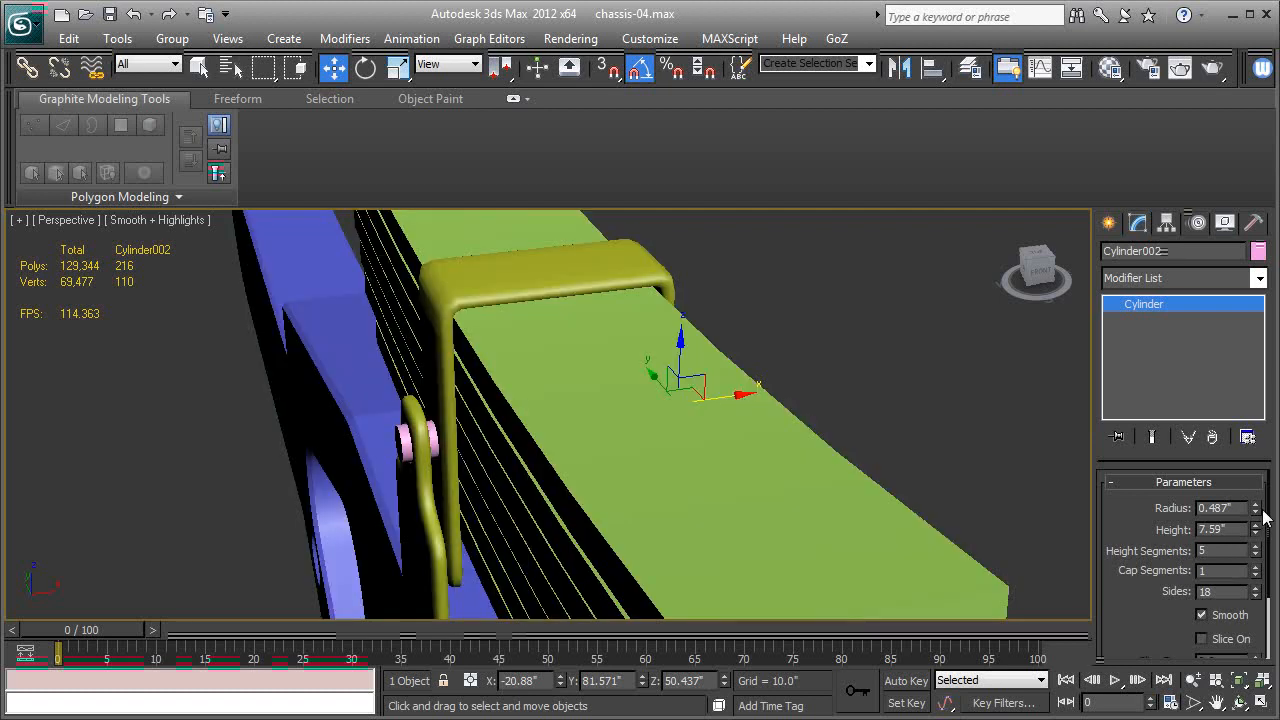
# Convert the bolt cylinder to an Editable Poly and display edged faces in the Perspective view.
pyautogui.keyDown('alt'); pyautogui.moveTo(654, 509); pyautogui.dragTo(324, 487, button='middle'); pyautogui.keyUp('alt')
pyautogui.rightClick(1126, 305)
pyautogui.click(1187, 462)
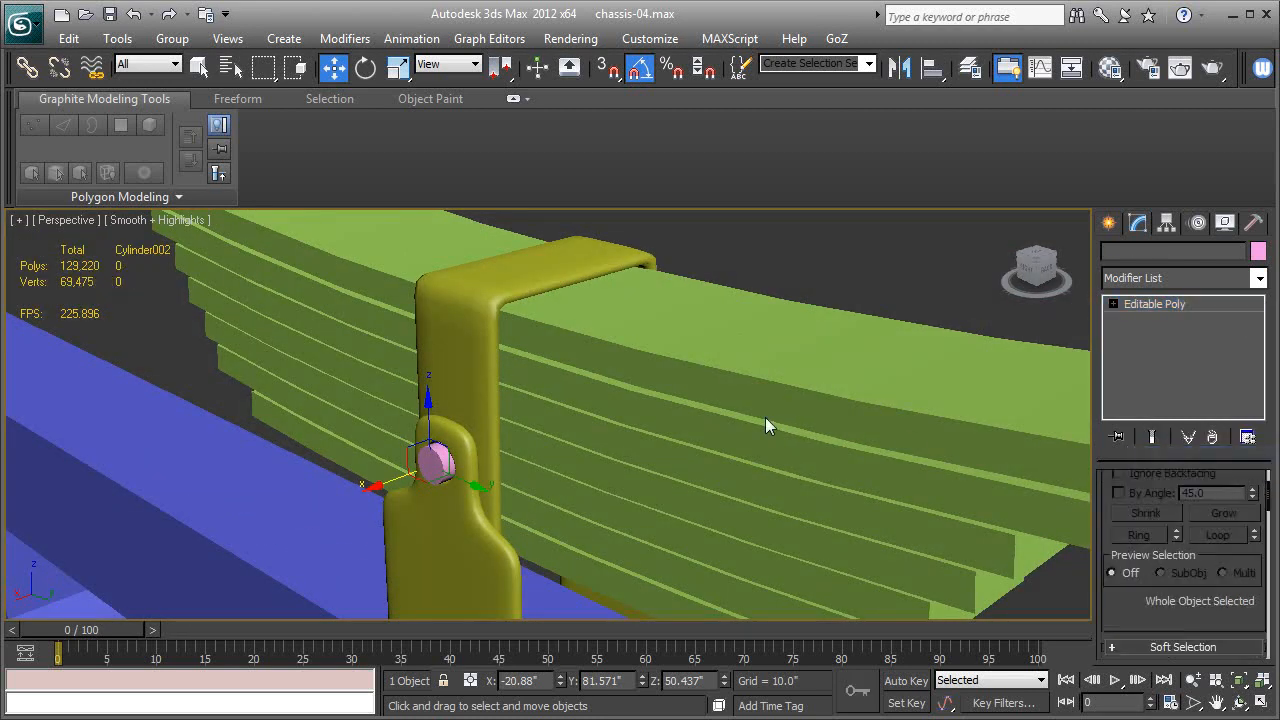
pyautogui.keyDown('alt'); pyautogui.moveTo(729, 417); pyautogui.dragTo(749, 419, button='middle'); pyautogui.keyUp('alt')
pyautogui.press('F4')
pyautogui.scroll(3, 749, 419)
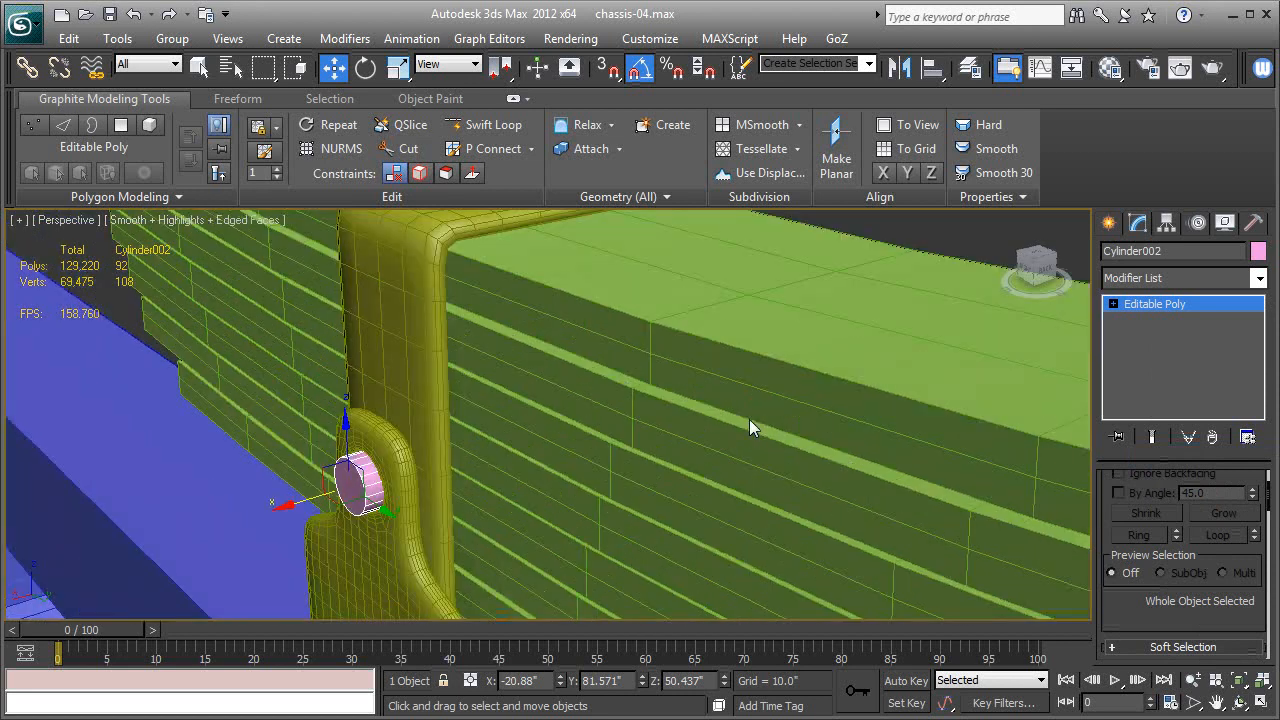
# Select the two end cap polygons of the bolt cylinder.
pyautogui.click(1113, 304)
pyautogui.click(1150, 370)
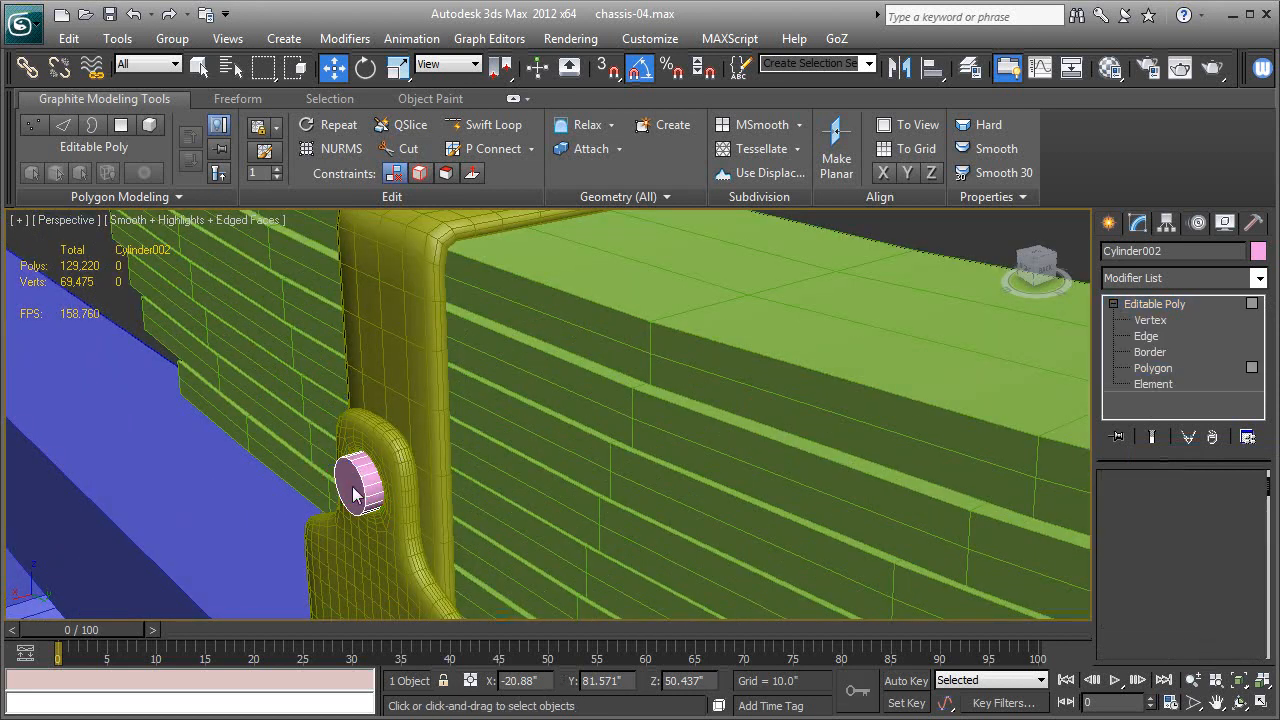
pyautogui.click(343, 489)
pyautogui.keyDown('alt'); pyautogui.moveTo(343, 489); pyautogui.dragTo(556, 400, button='middle'); pyautogui.keyUp('alt')
pyautogui.scroll(-3, 560, 410)
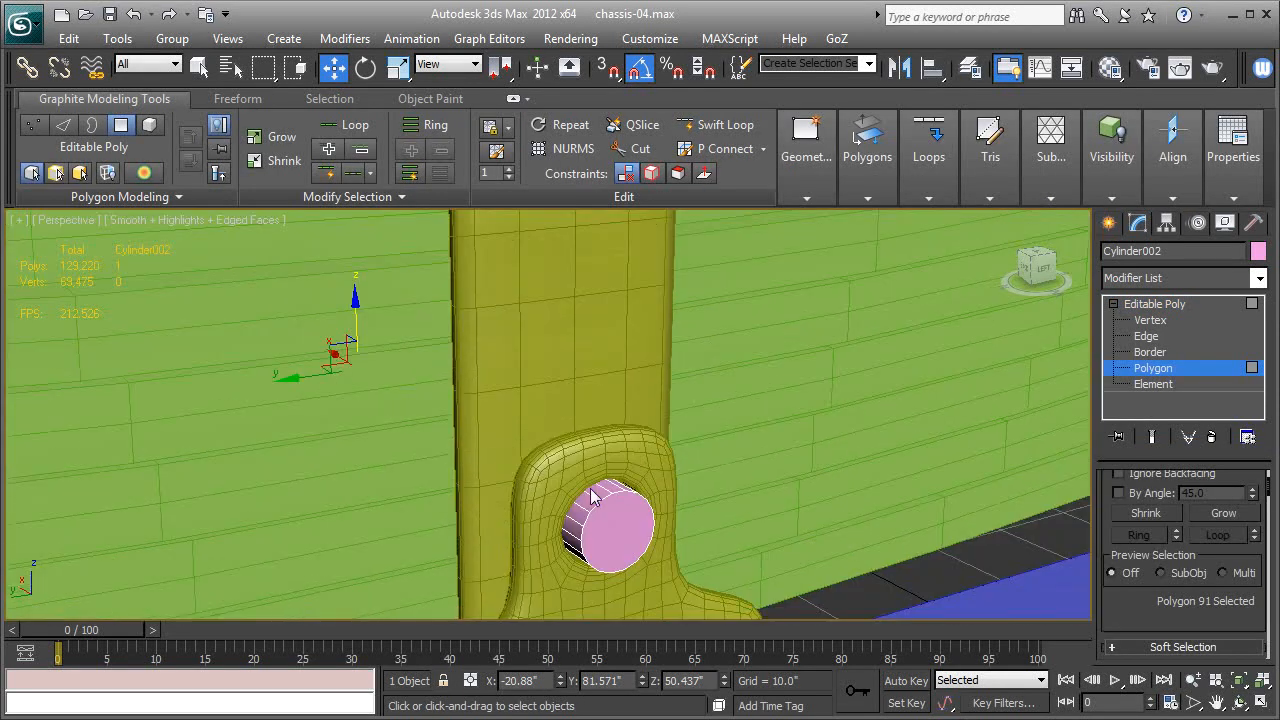
pyautogui.keyDown('ctrl'); pyautogui.click(608, 544); pyautogui.keyUp('ctrl')
pyautogui.keyDown('alt'); pyautogui.moveTo(608, 544); pyautogui.dragTo(575, 493, button='middle'); pyautogui.keyUp('alt')
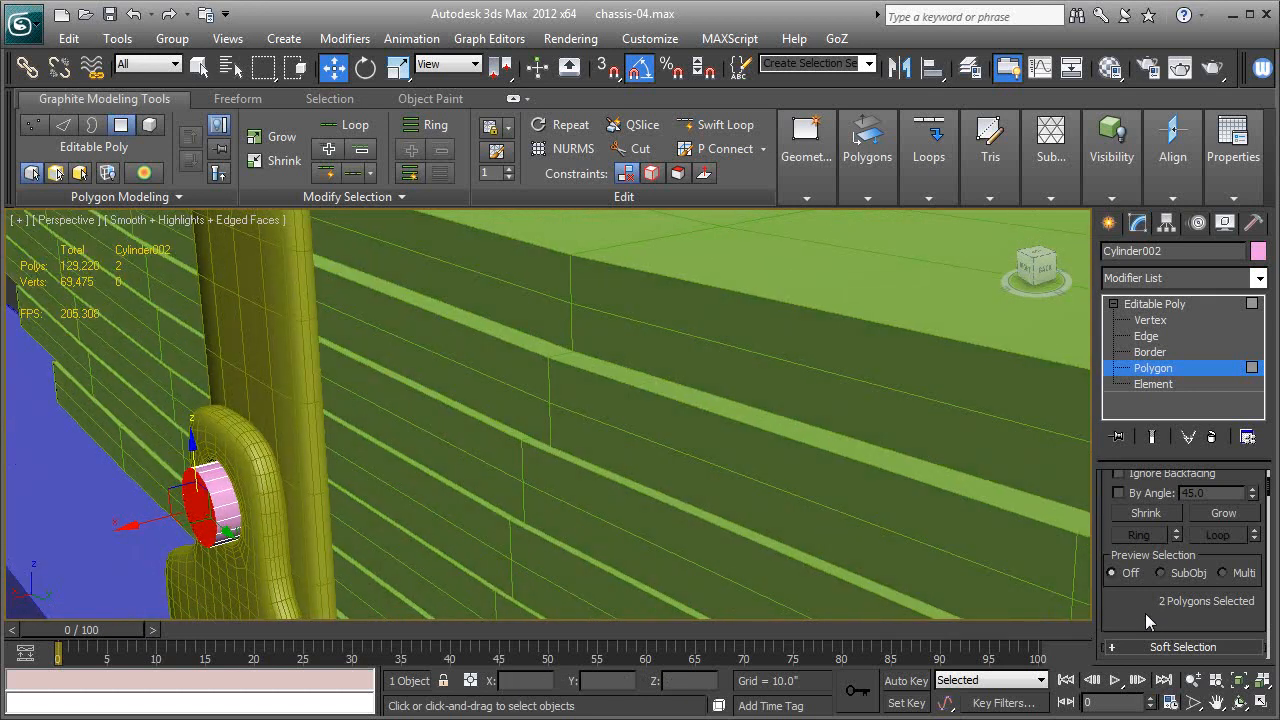
# Convert the cap selection to its edges, chamfer them by 0.153", and return to object level with edged faces hidden.
pyautogui.scroll(3, 1163, 625)
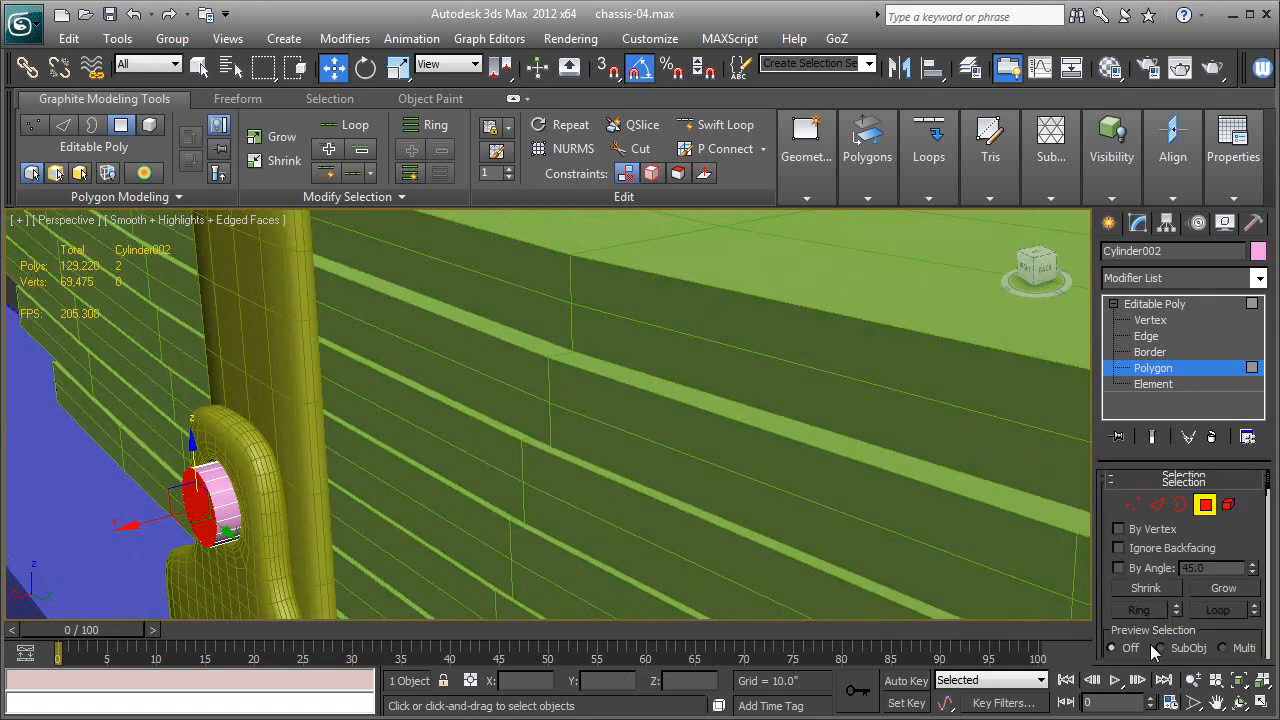
pyautogui.click(1156, 506)
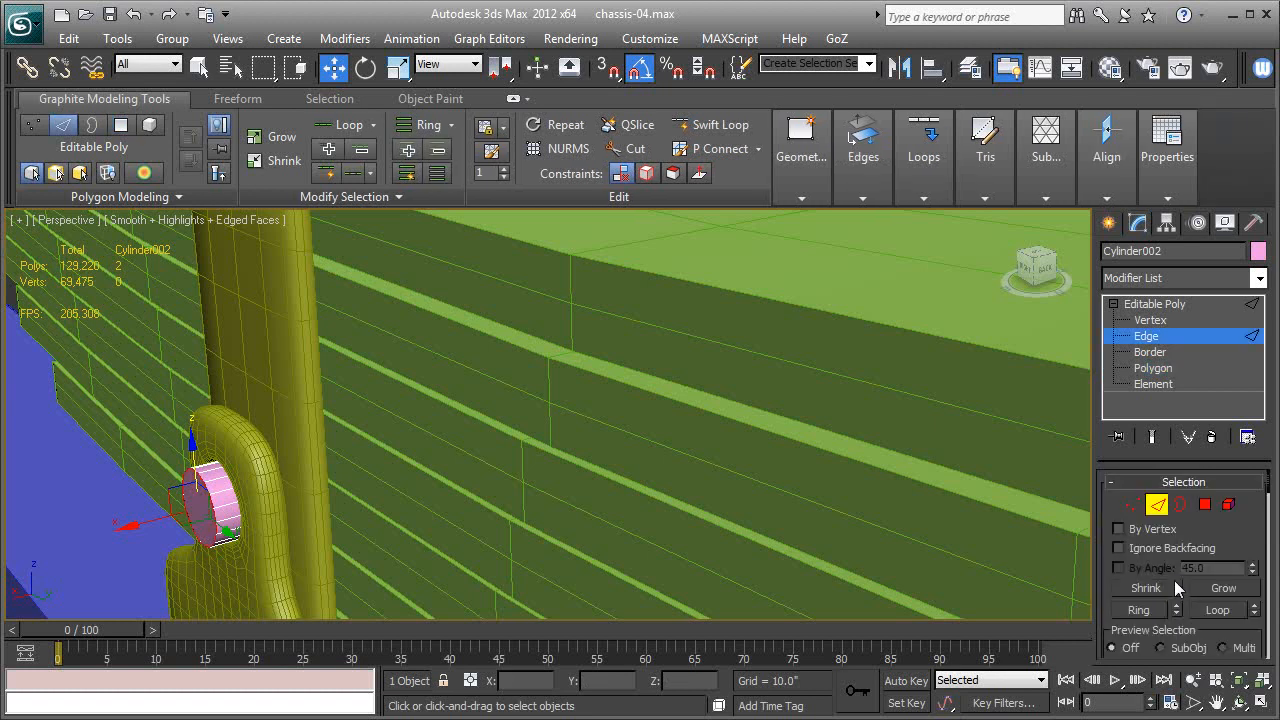
pyautogui.scroll(-5, 1180, 580)
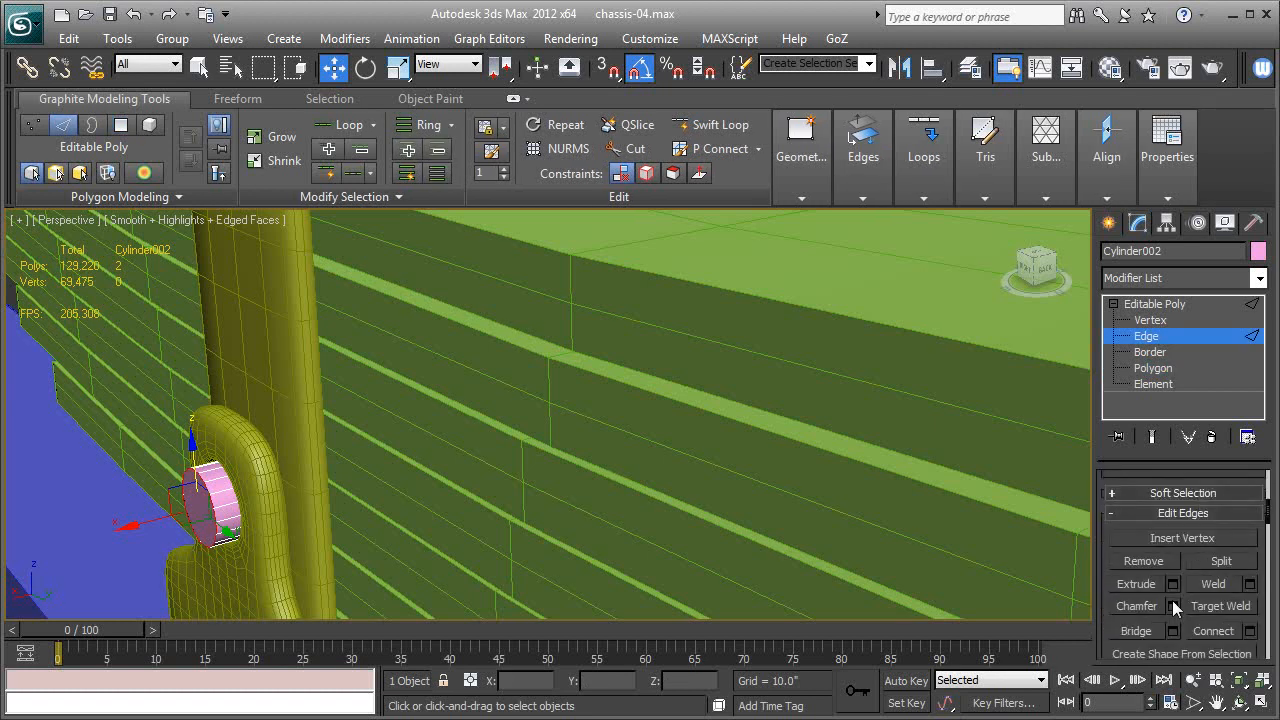
pyautogui.click(1173, 606)
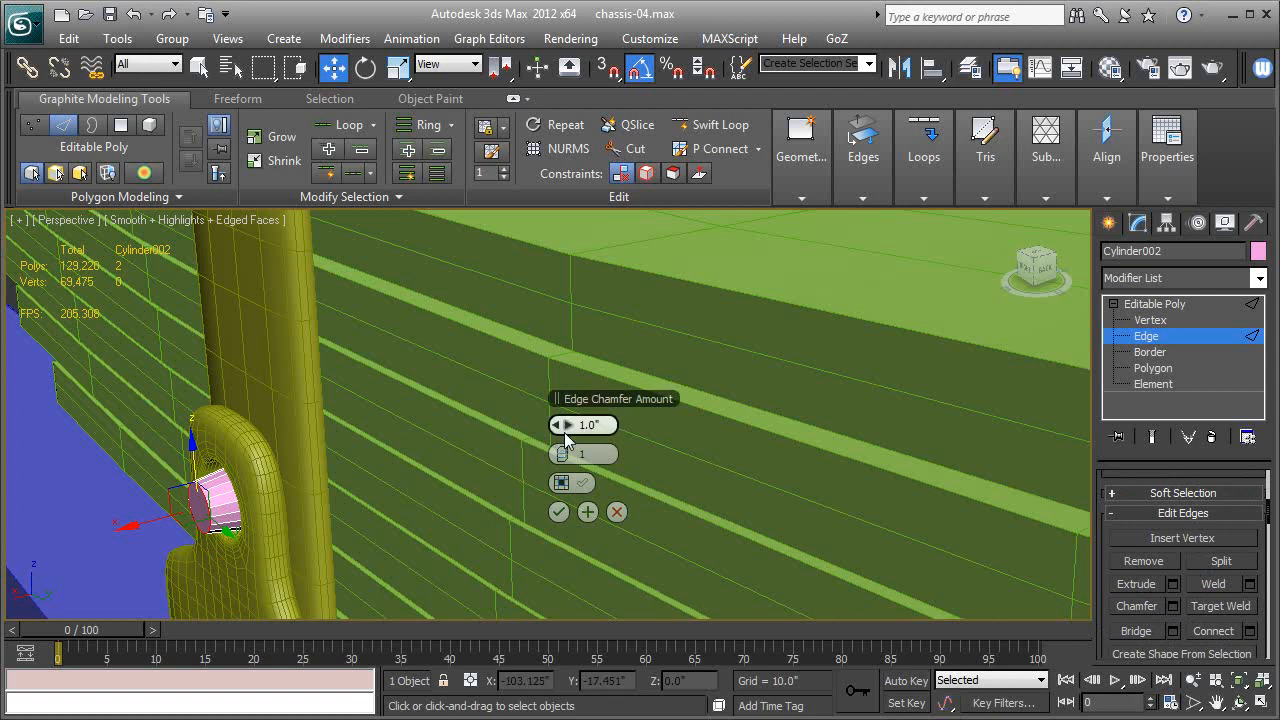
pyautogui.moveTo(564, 432); pyautogui.dragTo(564, 429)
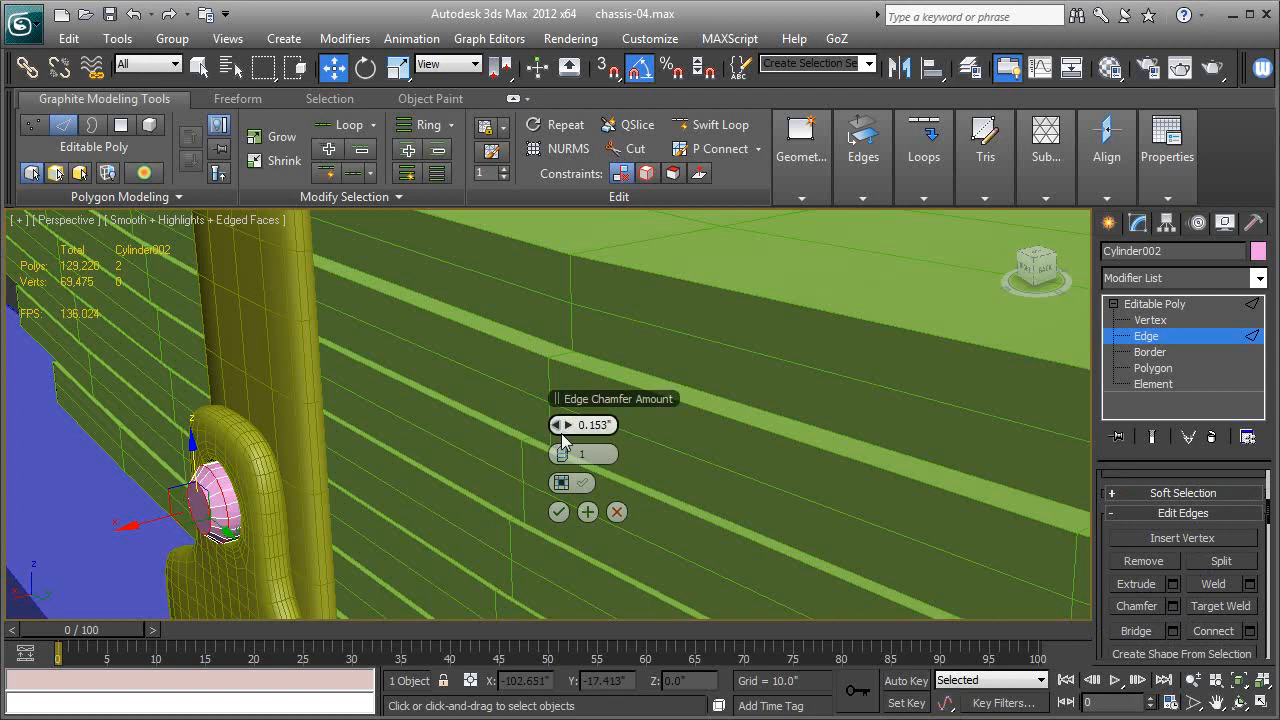
pyautogui.click(558, 513)
pyautogui.click(1145, 305)
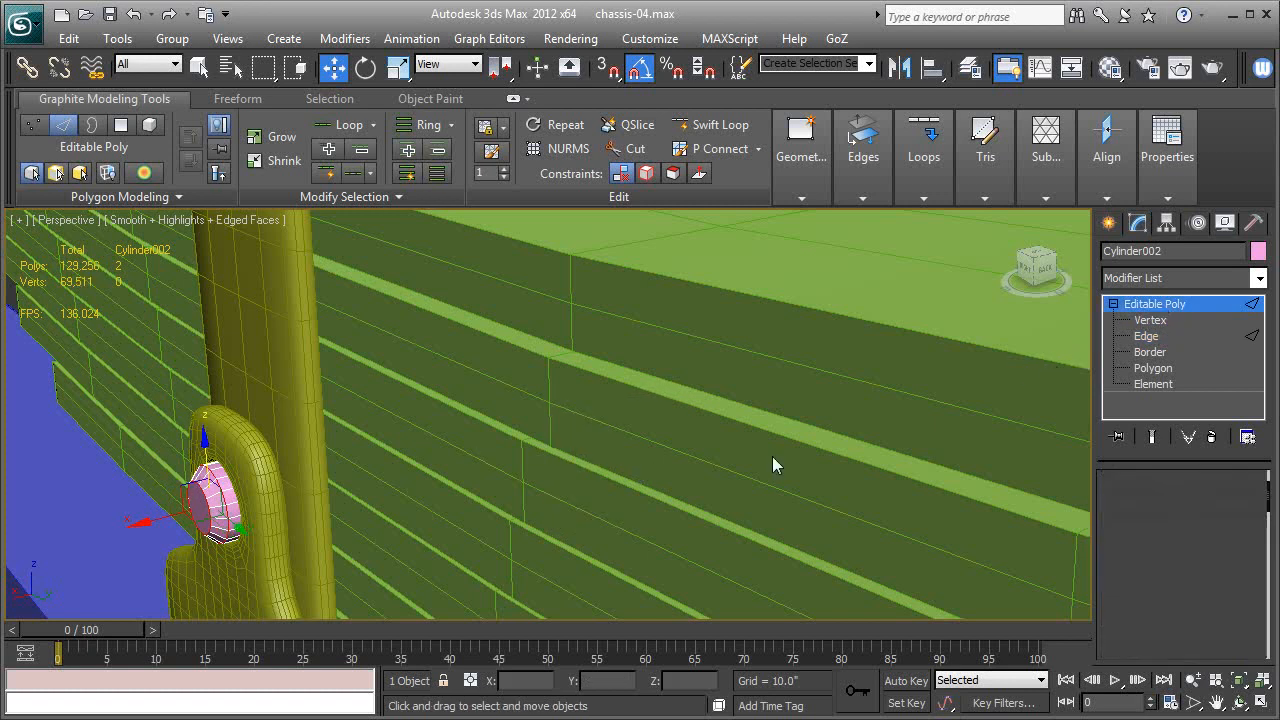
pyautogui.press('F4')
pyautogui.scroll(-2, 678, 465)
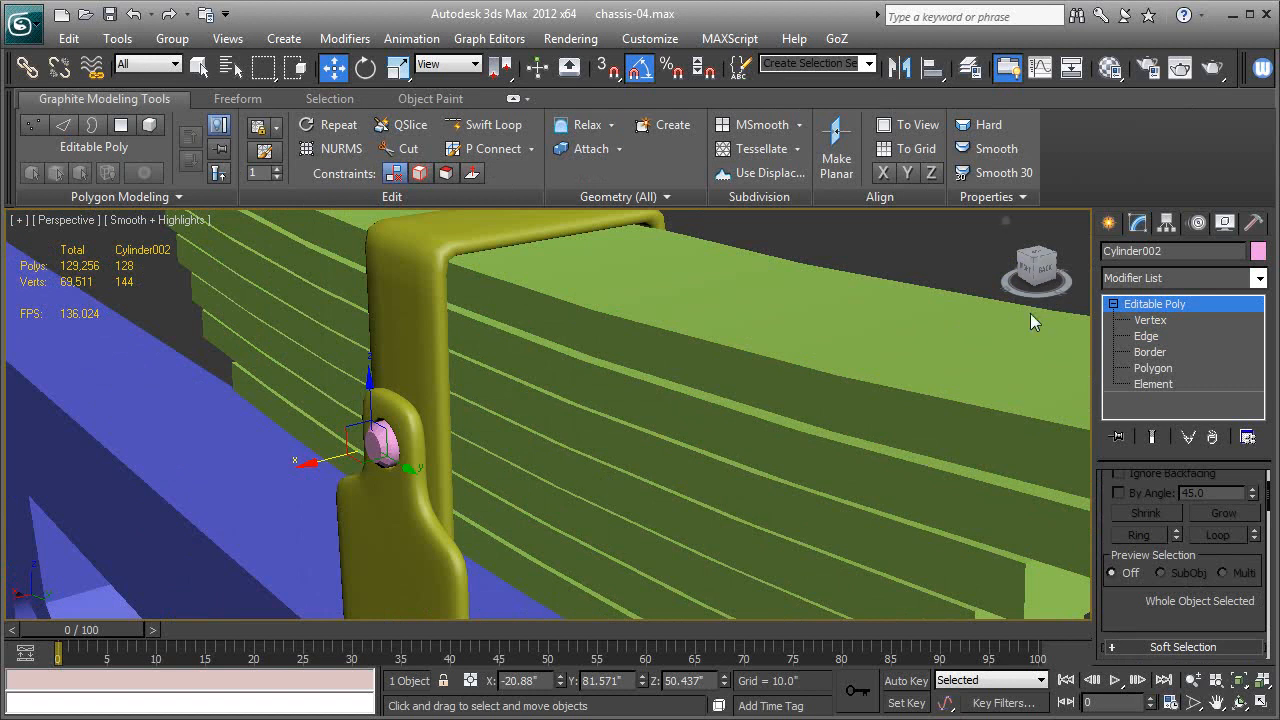
# Add a Smooth modifier to the bolt and turn on Auto Smooth.
pyautogui.click(1159, 282)
pyautogui.press('s')
pyautogui.press('s')
pyautogui.press('s')
pyautogui.press('s')
pyautogui.press('s')
pyautogui.press('s')
pyautogui.press('s')
pyautogui.press('s')
pyautogui.press('s')
pyautogui.press('s')
pyautogui.press('s')
pyautogui.press('s')
pyautogui.press('Return')
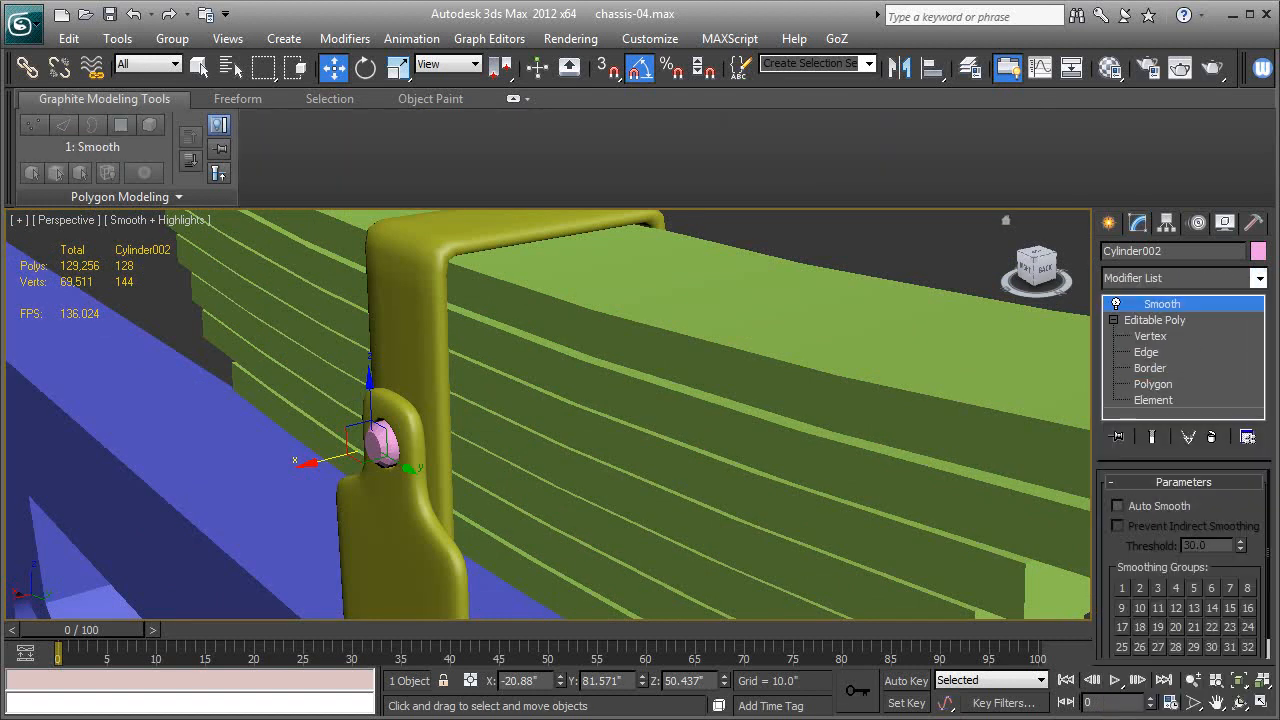
pyautogui.click(1142, 506)
pyautogui.click(1025, 262)
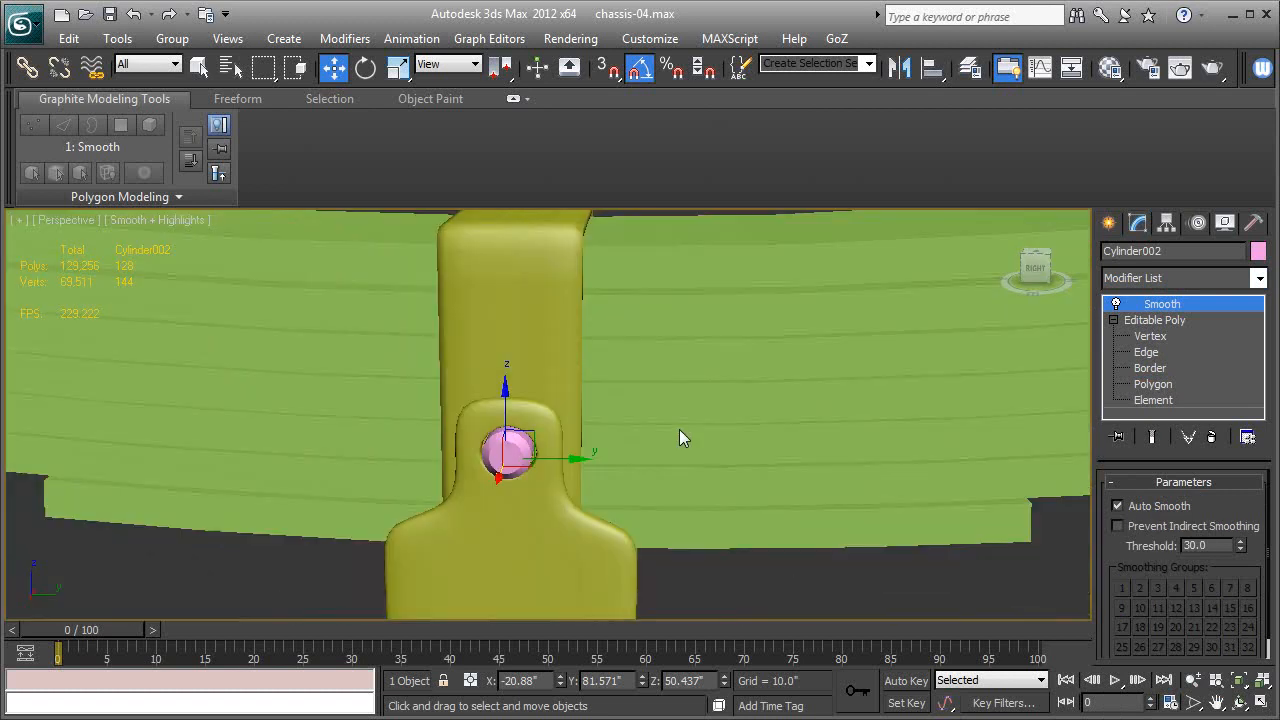
# Select the leaf stack, strap, lower bracket and bolt together in wireframe and frame them in the Left view.
pyautogui.scroll(-8, 679, 429)
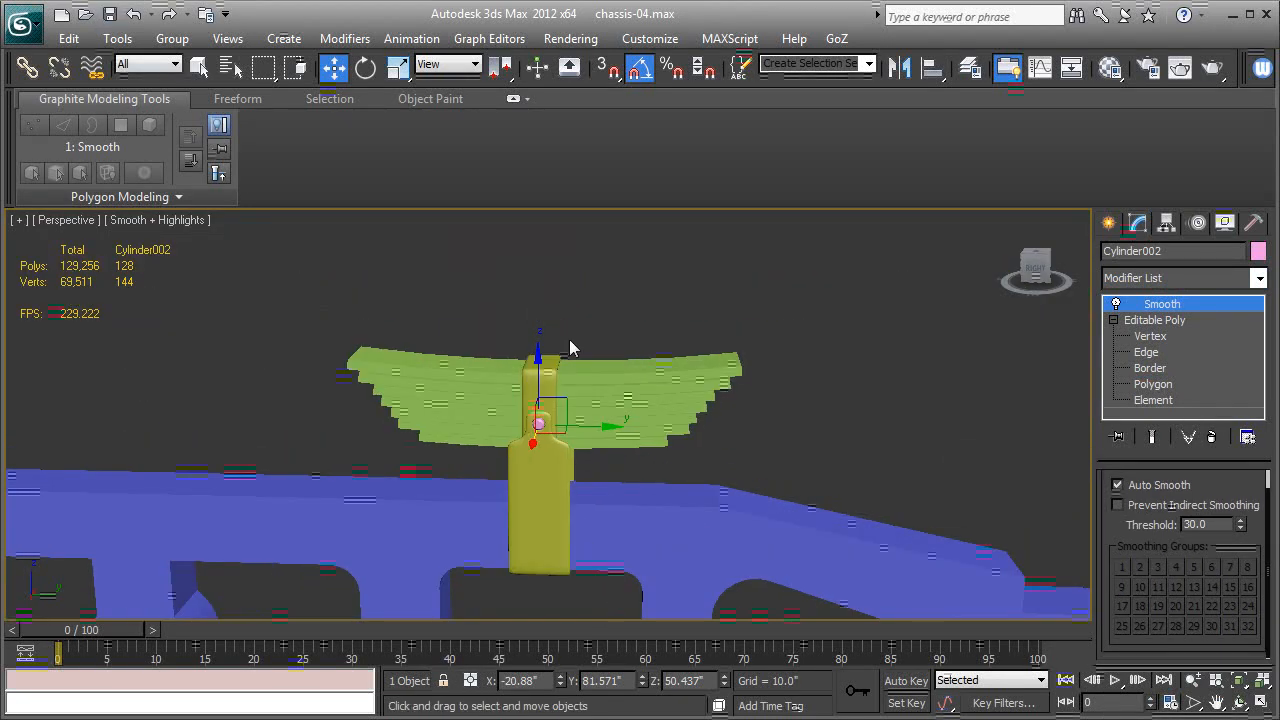
pyautogui.press('F3')
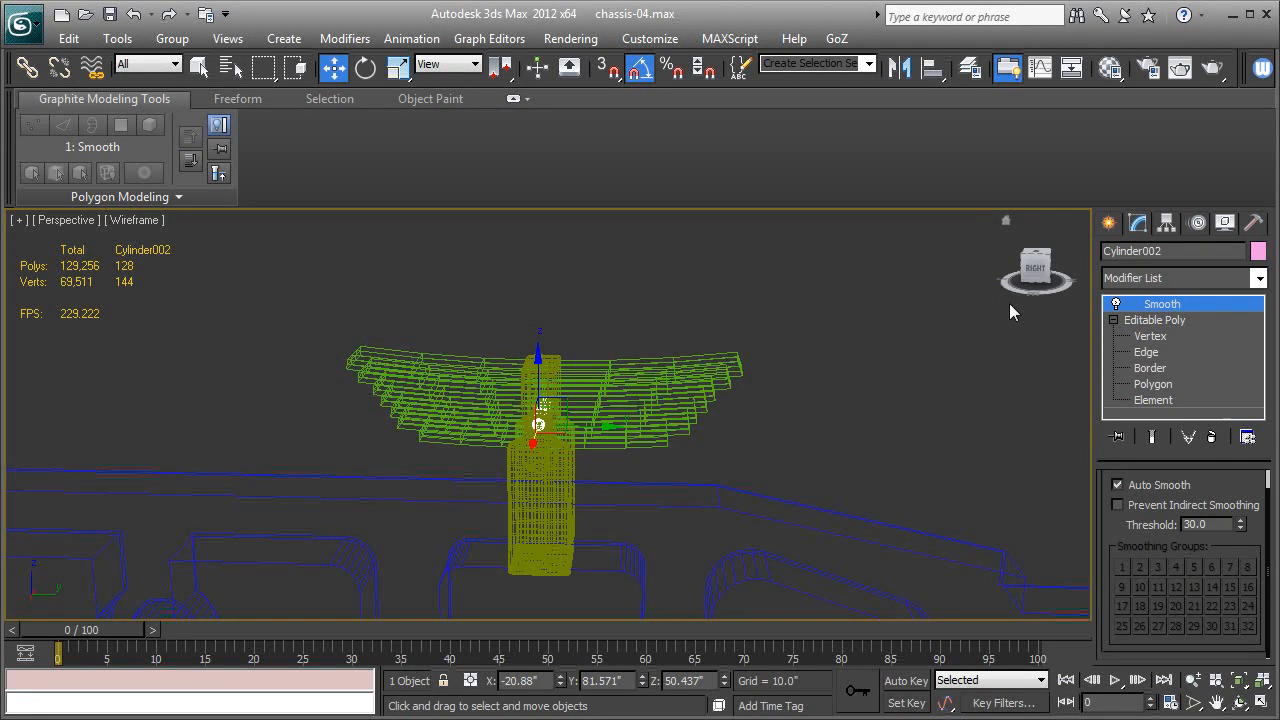
pyautogui.moveTo(281, 281)
pyautogui.mouseDown()
pyautogui.moveTo(649, 477)
pyautogui.moveTo(641, 463)
pyautogui.mouseUp()
pyautogui.press('F3')
pyautogui.press('F3')
pyautogui.moveTo(584, 444); pyautogui.dragTo(622, 432, button='middle')
pyautogui.press('l')
pyautogui.press('z')
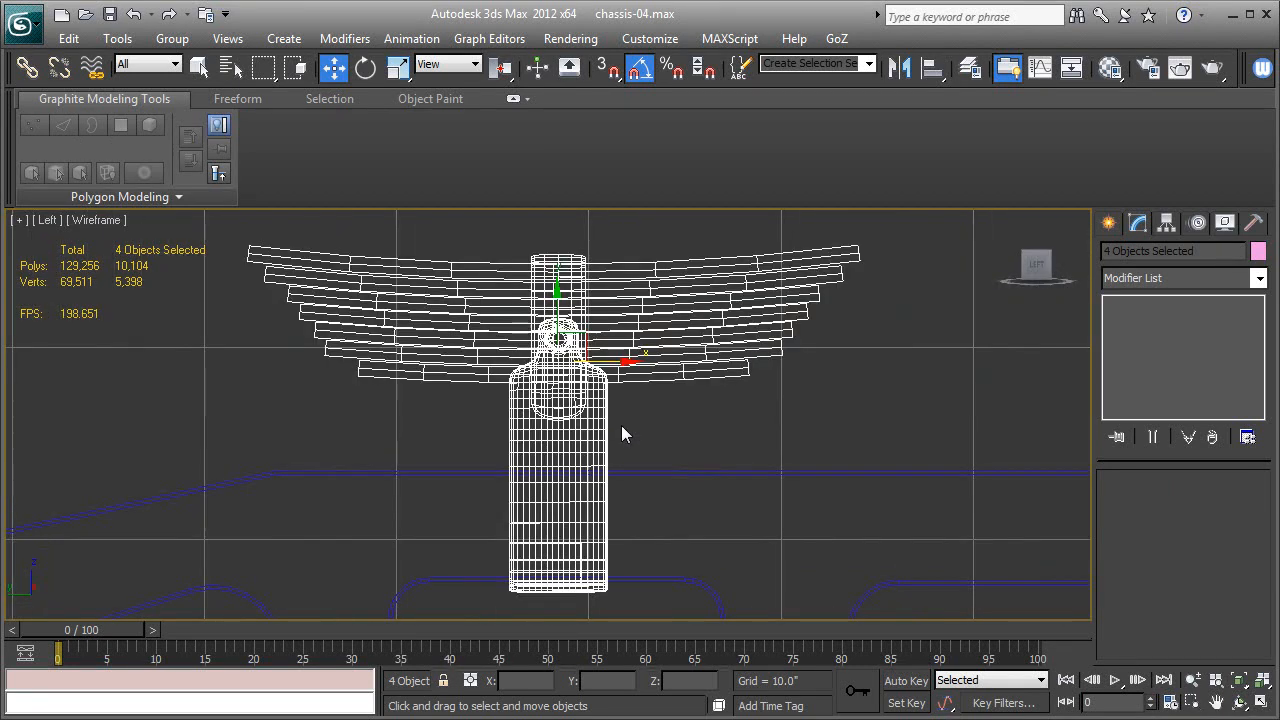
# Clone the spring assembly as one instance along X to above the next gap in the chassis frame.
pyautogui.scroll(-5, 600, 408)
pyautogui.scroll(-3, 620, 400)
pyautogui.moveTo(680, 410); pyautogui.dragTo(529, 377, button='middle')
pyautogui.keyDown('shift'); pyautogui.moveTo(430, 360); pyautogui.dragTo(765, 362); pyautogui.keyUp('shift')
pyautogui.click(540, 327)
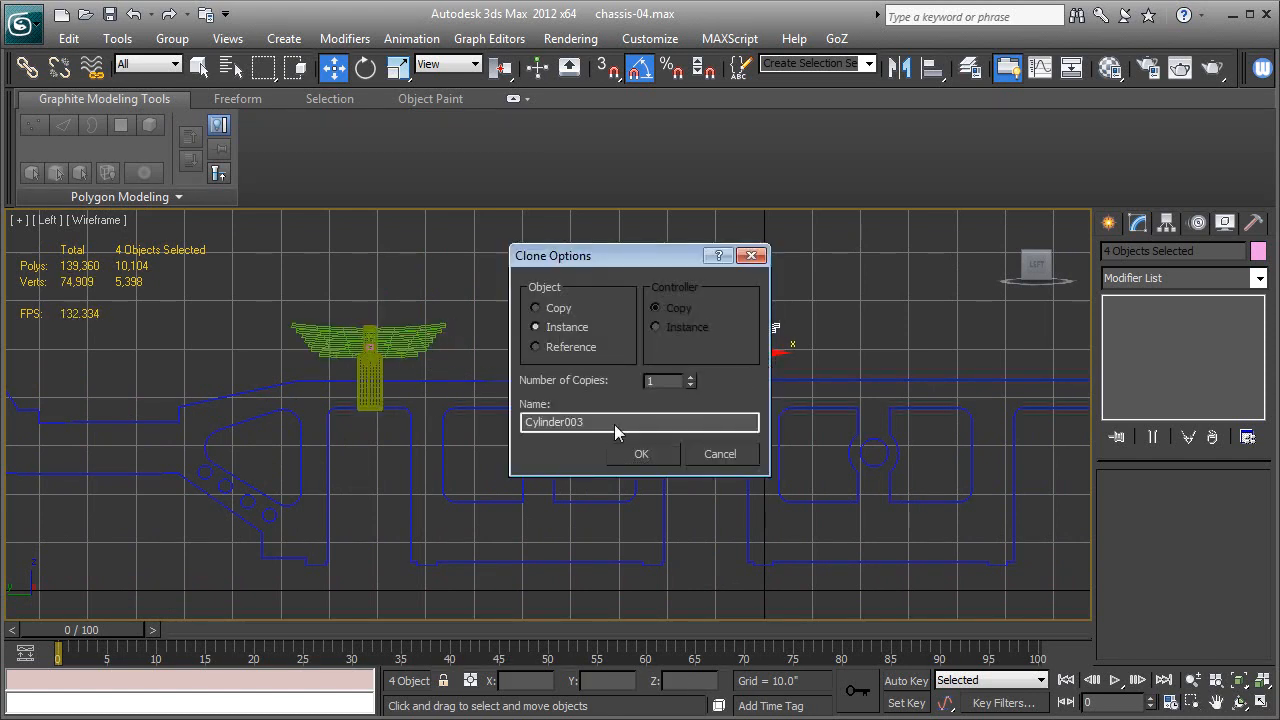
pyautogui.click(640, 460)
# Clone two more spring assembly instances along X, one above each of the two remaining frame gaps.
pyautogui.moveTo(814, 406); pyautogui.dragTo(541, 391, button='middle')
pyautogui.keyDown('shift'); pyautogui.moveTo(513, 366); pyautogui.dragTo(865, 366); pyautogui.keyUp('shift')
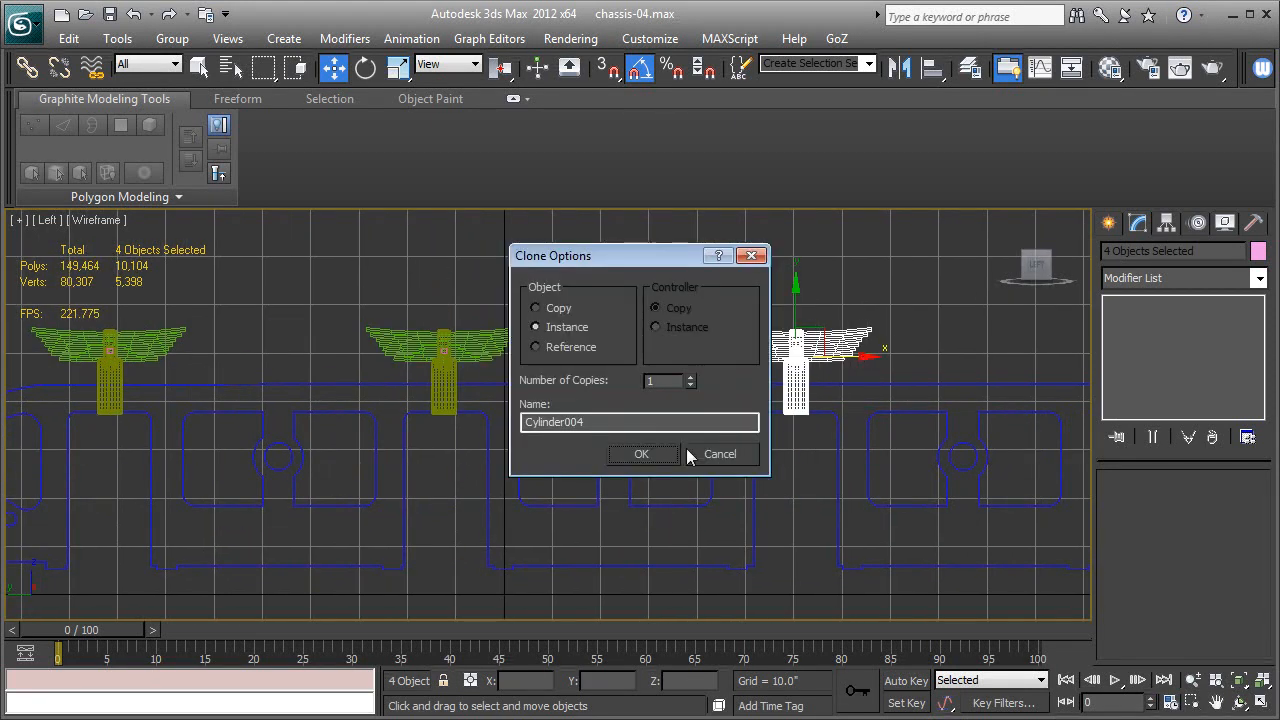
pyautogui.click(645, 455)
pyautogui.moveTo(921, 397); pyautogui.dragTo(471, 374, button='middle')
pyautogui.keyDown('shift'); pyautogui.moveTo(426, 341); pyautogui.dragTo(761, 343); pyautogui.keyUp('shift')
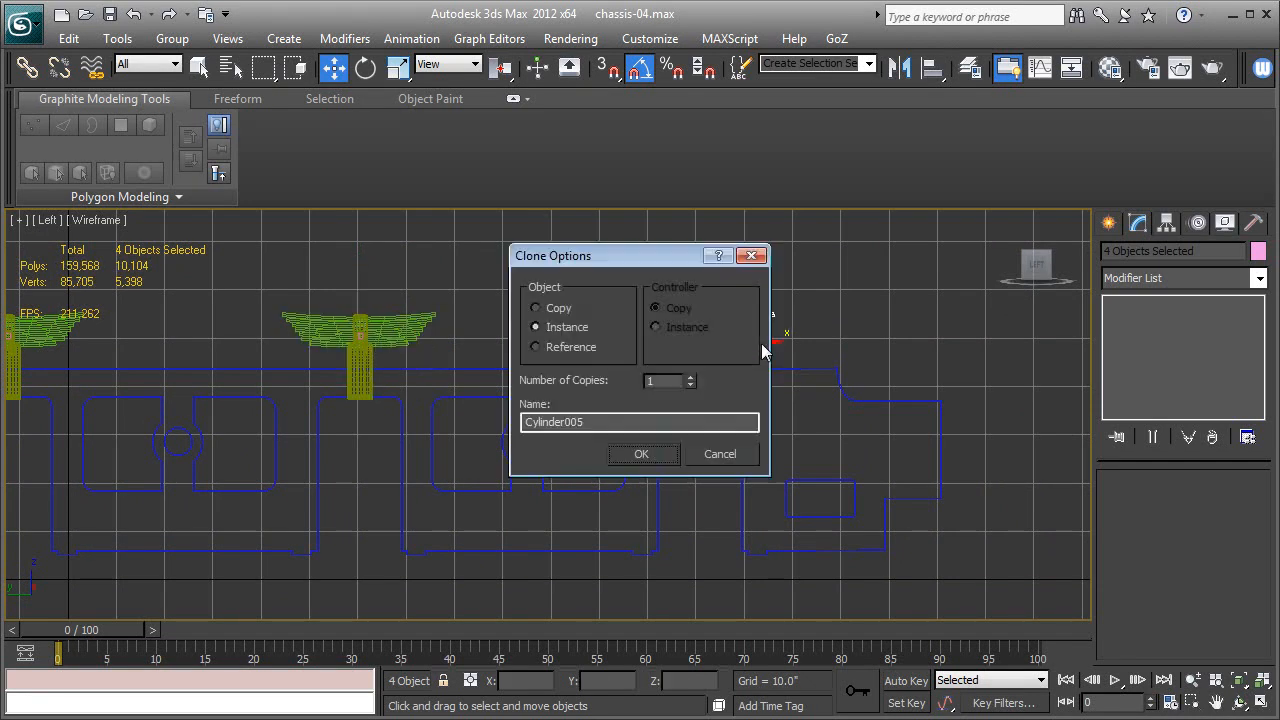
pyautogui.click(645, 455)
# Examine the placement of the row of spring assemblies along the chassis in a shaded Perspective view.
pyautogui.moveTo(477, 382); pyautogui.dragTo(734, 416, button='middle')
pyautogui.press('p')
pyautogui.press('z')
pyautogui.keyDown('alt'); pyautogui.moveTo(512, 392); pyautogui.dragTo(600, 416, button='middle'); pyautogui.keyUp('alt')
pyautogui.press('F3')
pyautogui.scroll(-7, 601, 417)
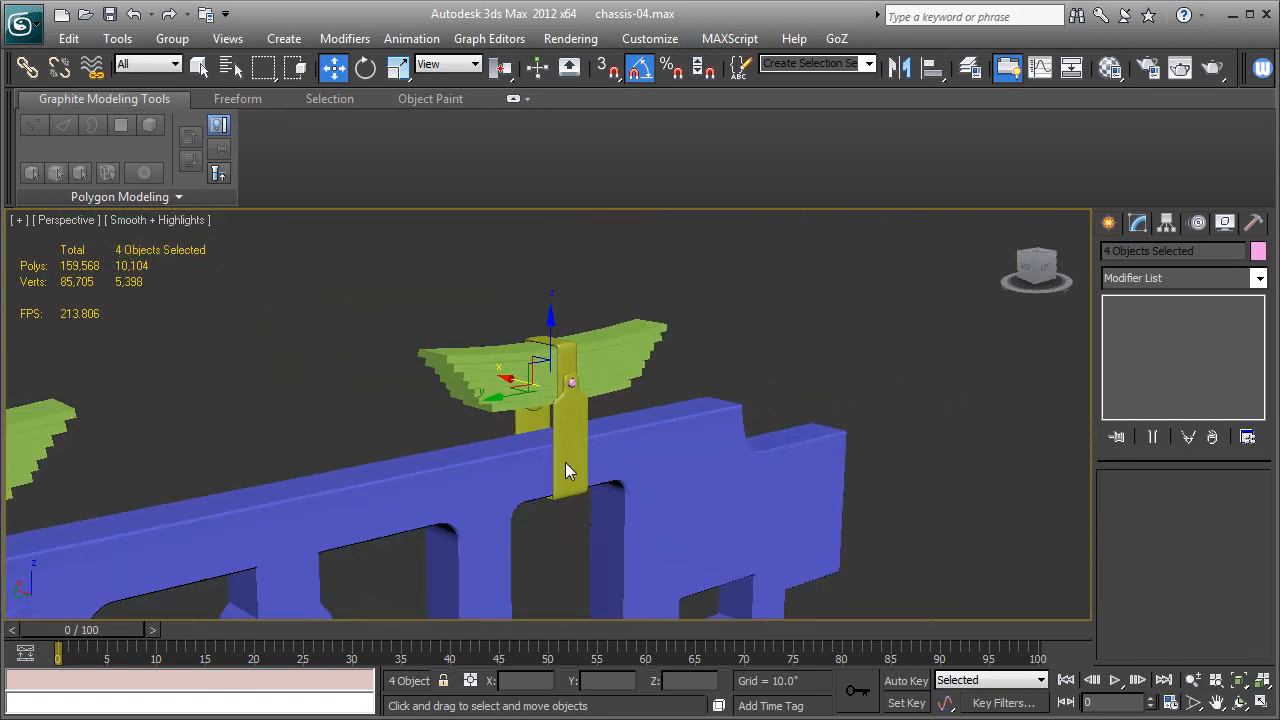
pyautogui.scroll(-3, 604, 437)
pyautogui.moveTo(328, 489); pyautogui.dragTo(670, 388, button='middle')
pyautogui.scroll(-3, 670, 388)
pyautogui.moveTo(362, 488); pyautogui.dragTo(638, 439, button='middle')
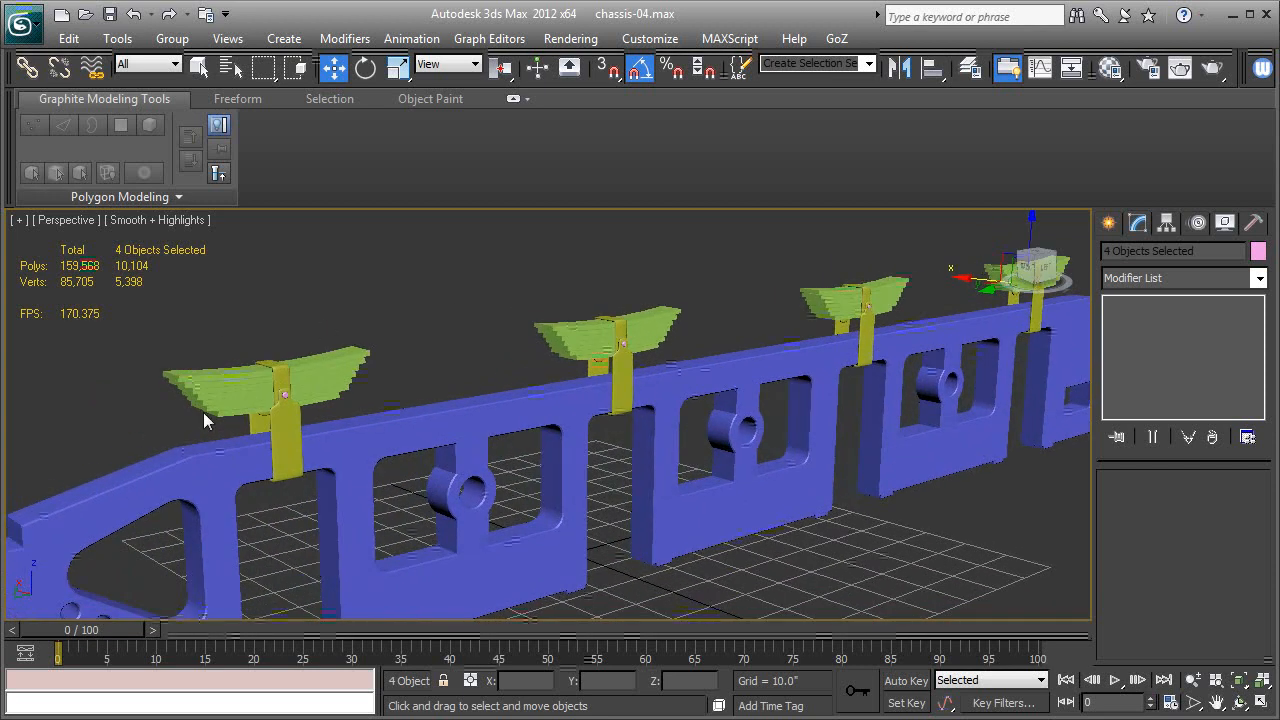